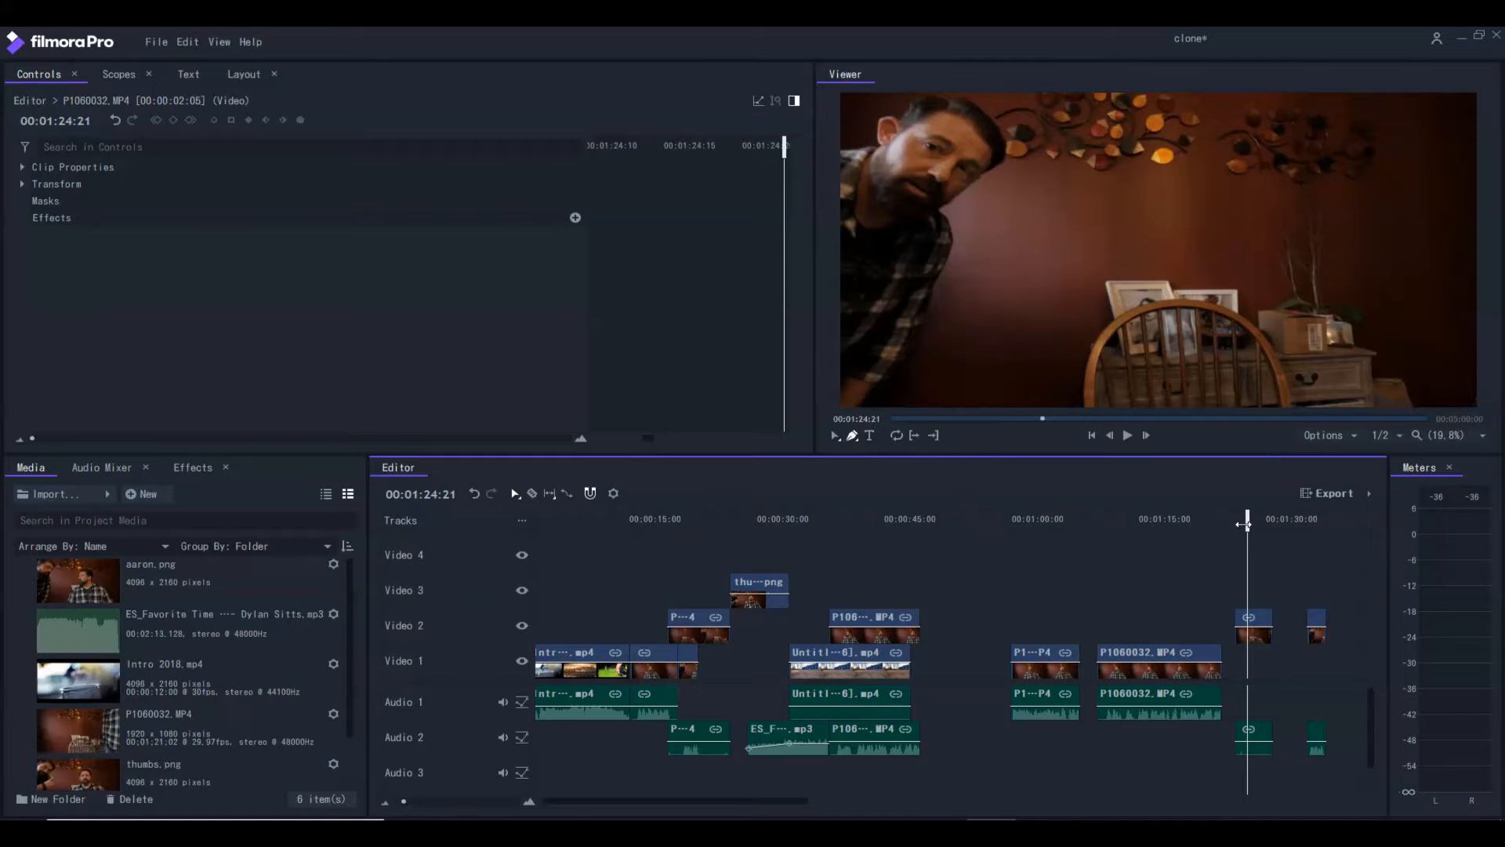
Move the first isolated Video 2 clip, with its linked audio, to about 00:01:00 so it overlaps the clip on Video 1.
left_click(1062, 657)
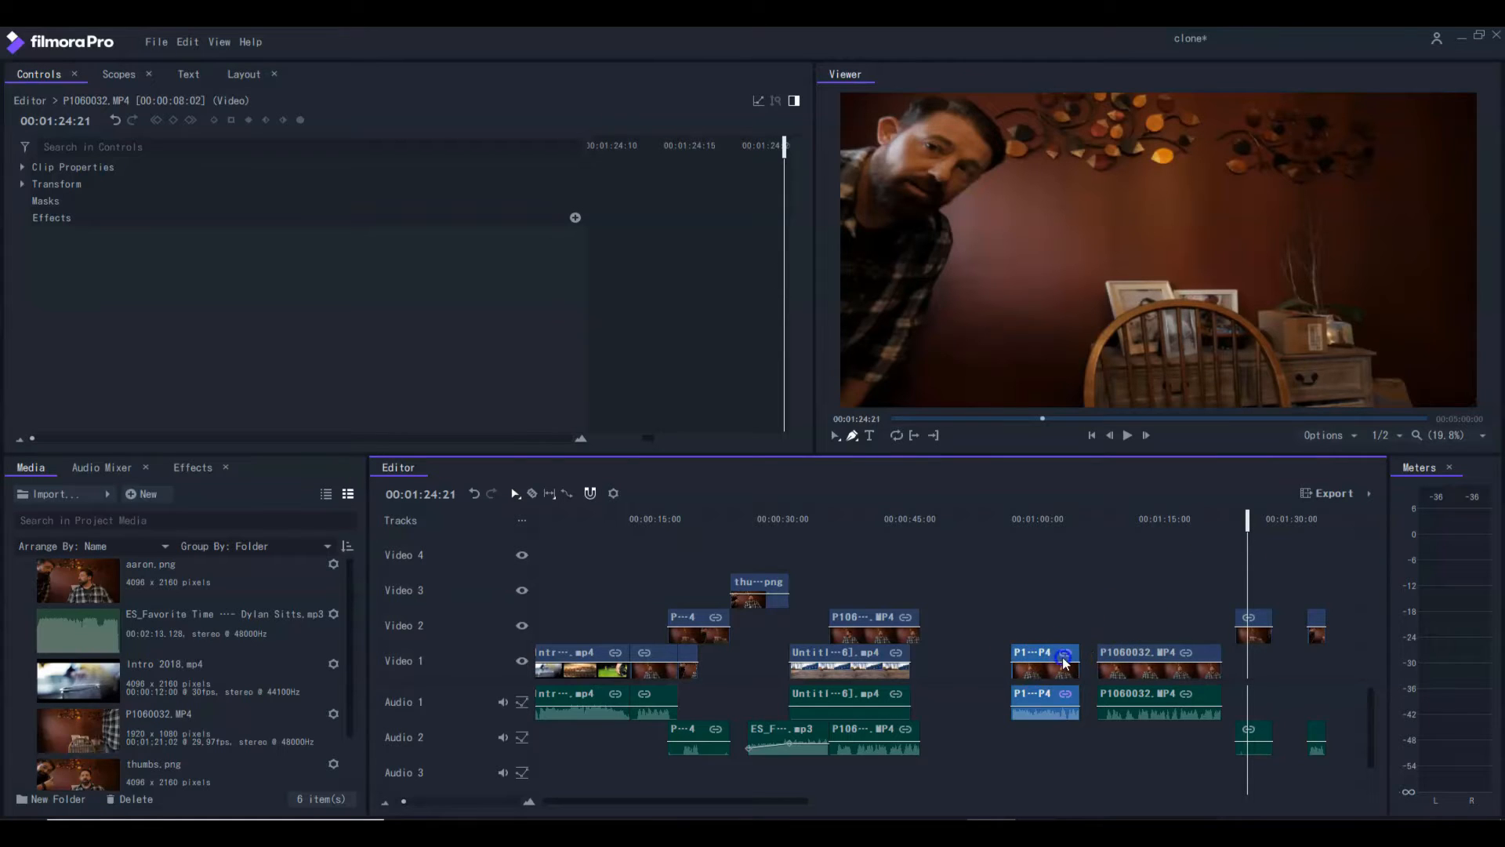
left_click(1268, 619)
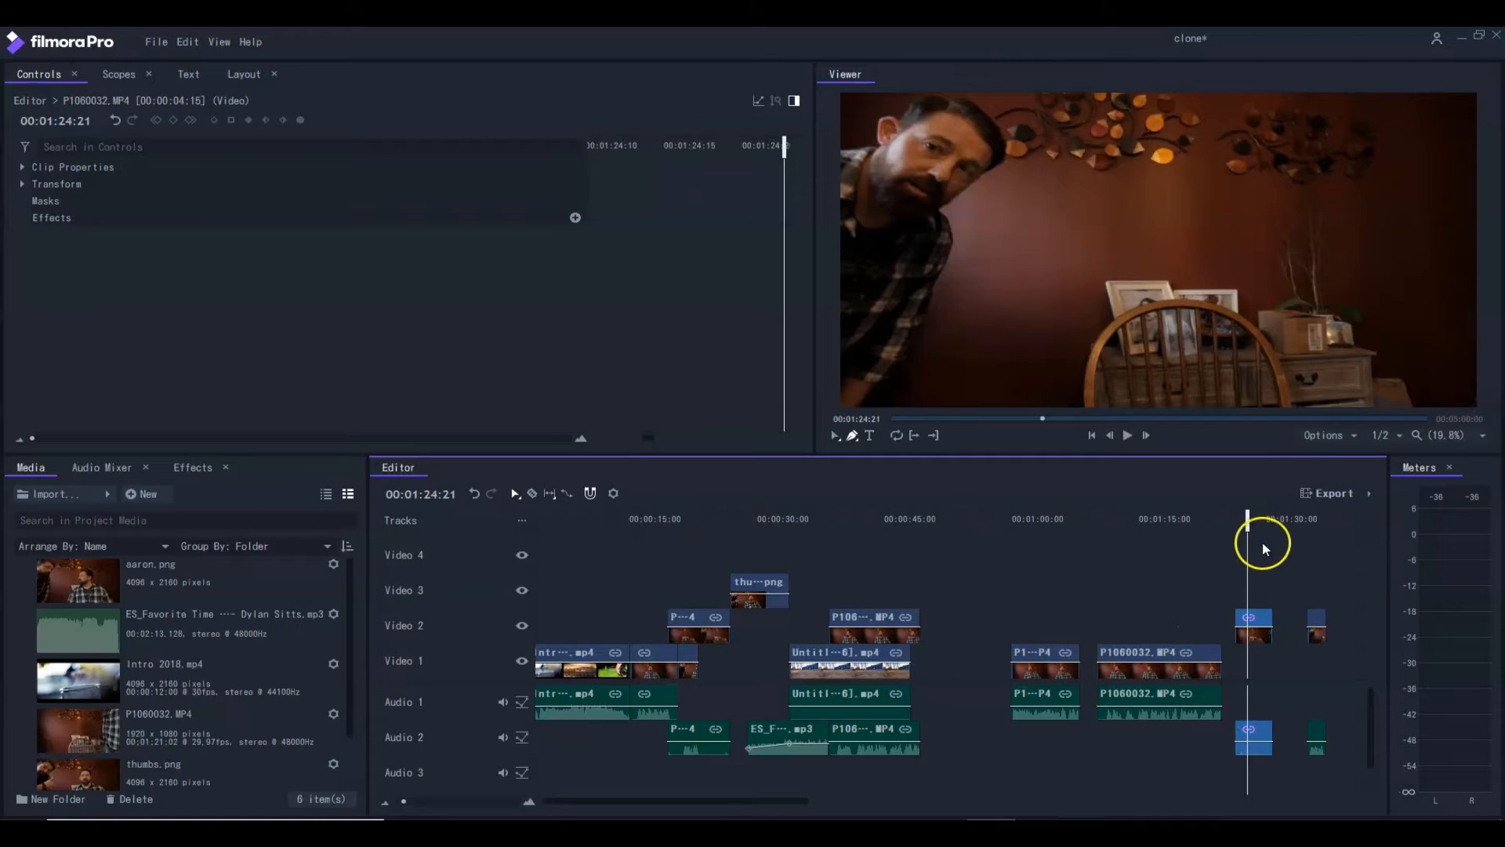
left_click_drag(1250, 521, 1045, 557)
left_click_drag(1255, 617, 1072, 621)
mouse_move(1047, 539)
left_mouse_down()
mouse_move(1033, 527)
mouse_move(1078, 539)
mouse_move(1036, 544)
left_mouse_up()
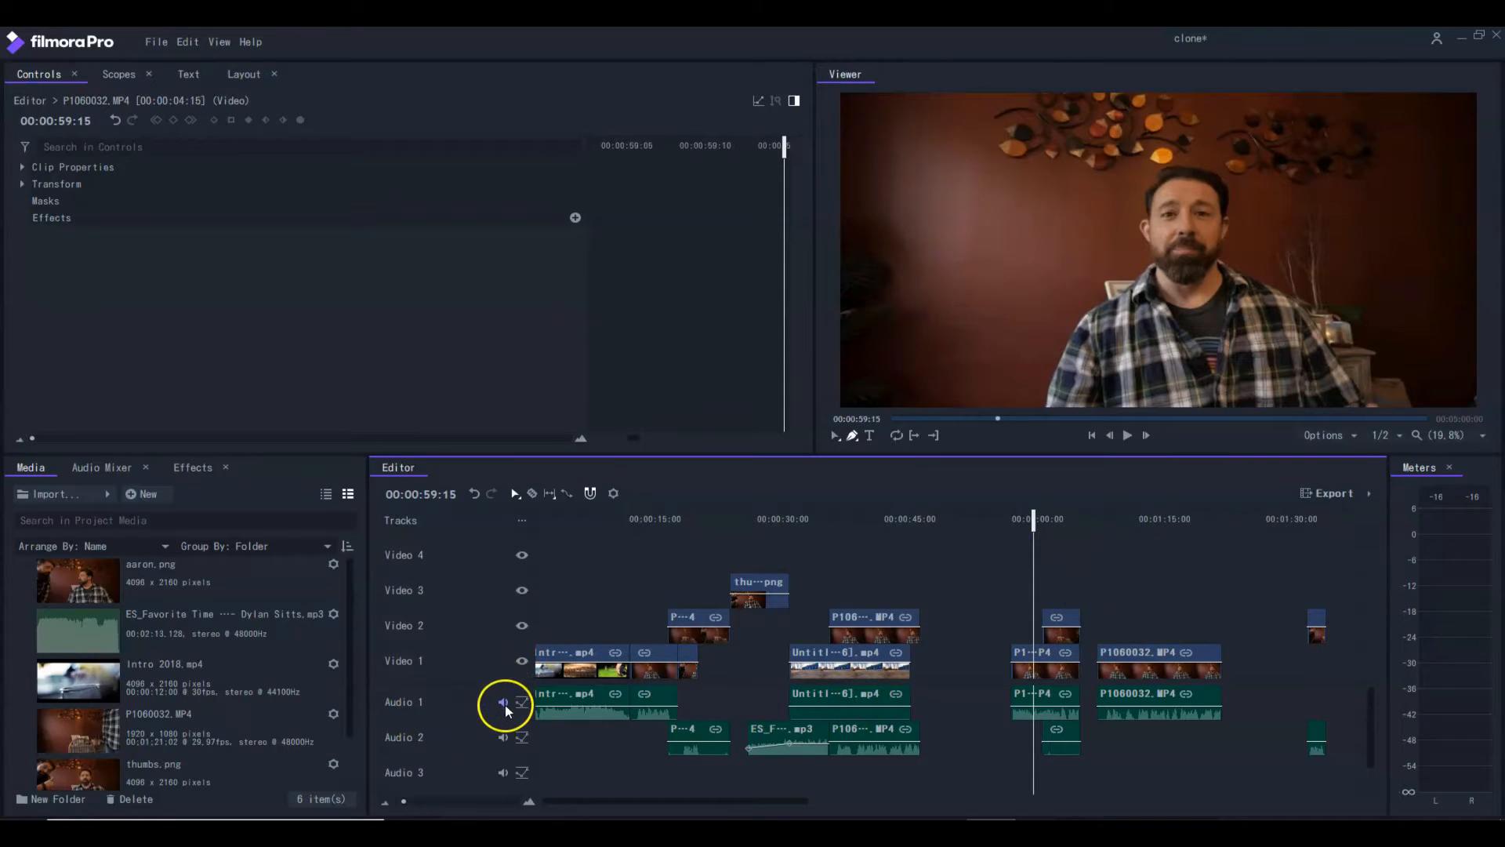
Toggle the visibility of Video 1 and the mute state of Audio 1, returning each to its original state.
left_click(521, 661)
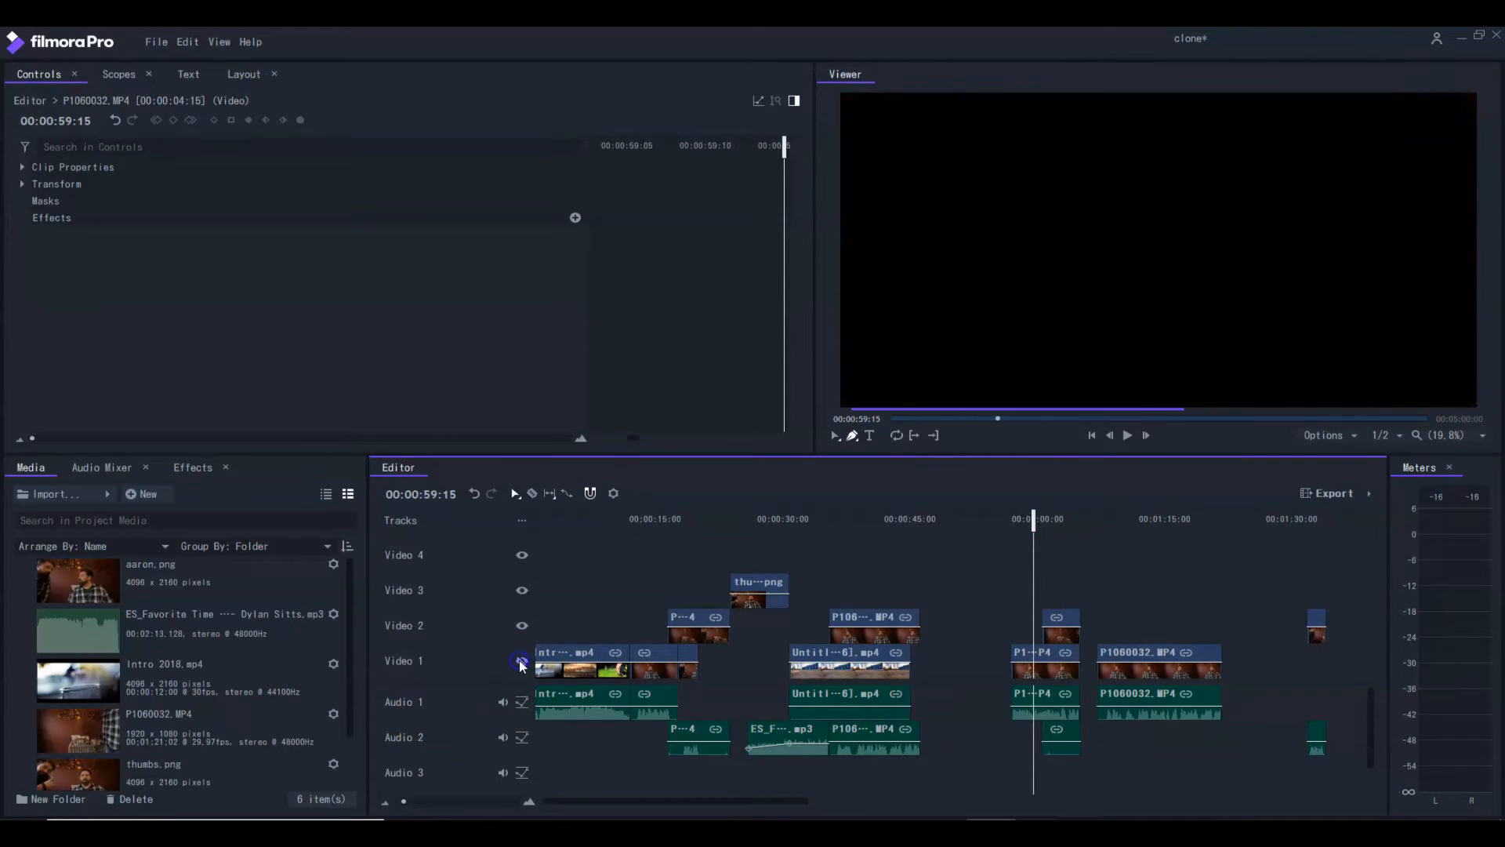
left_click(521, 661)
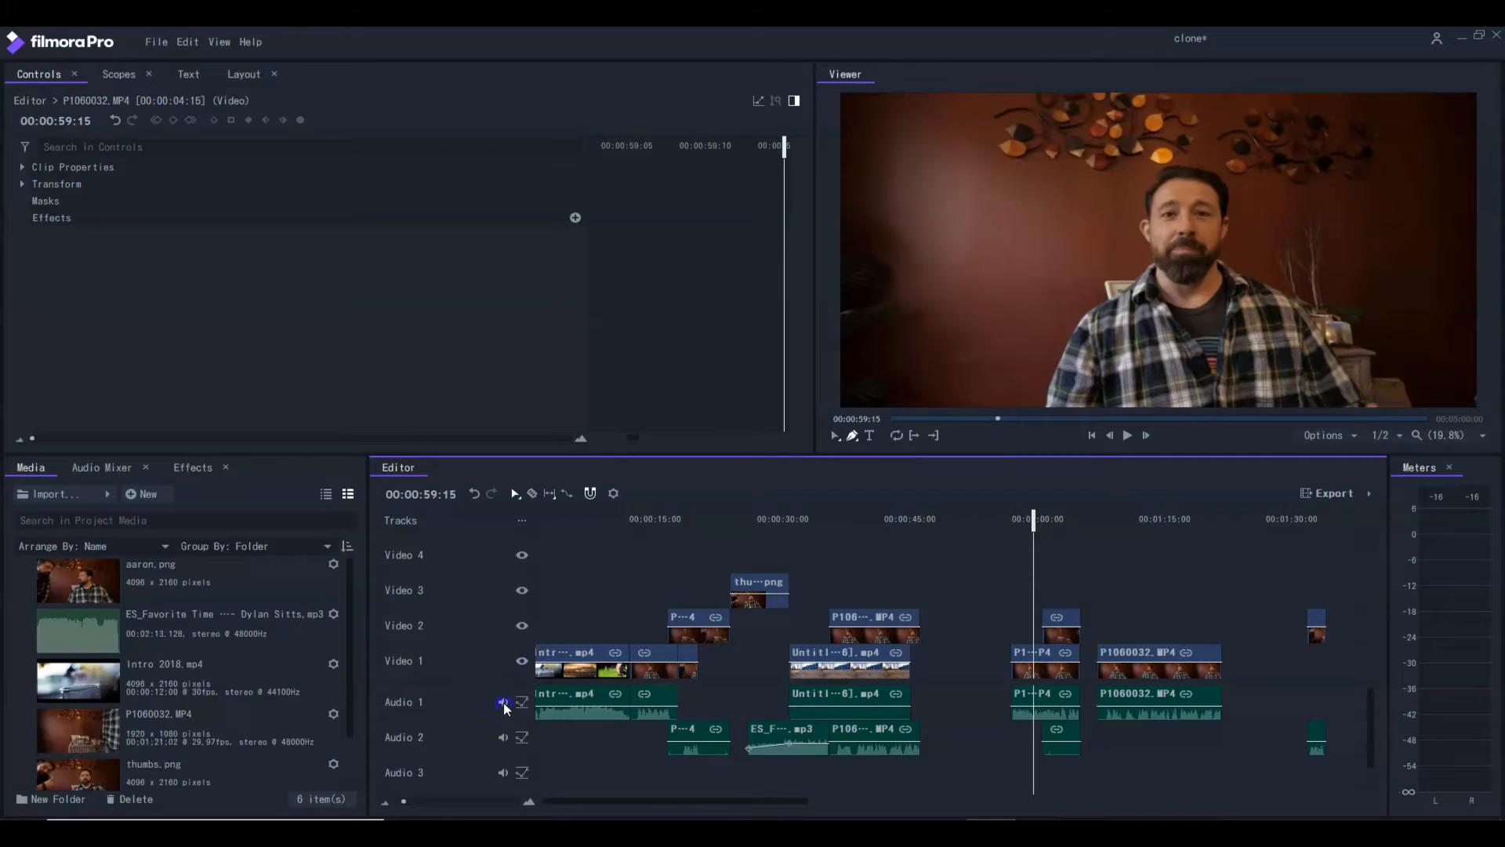
left_click(503, 702)
left_click(502, 702)
Shift the long last clip on Video 1 slightly earlier and select the Video 2 overlay clip with the playhead at 00:01:00:13.
left_click_drag(1139, 656, 1130, 655)
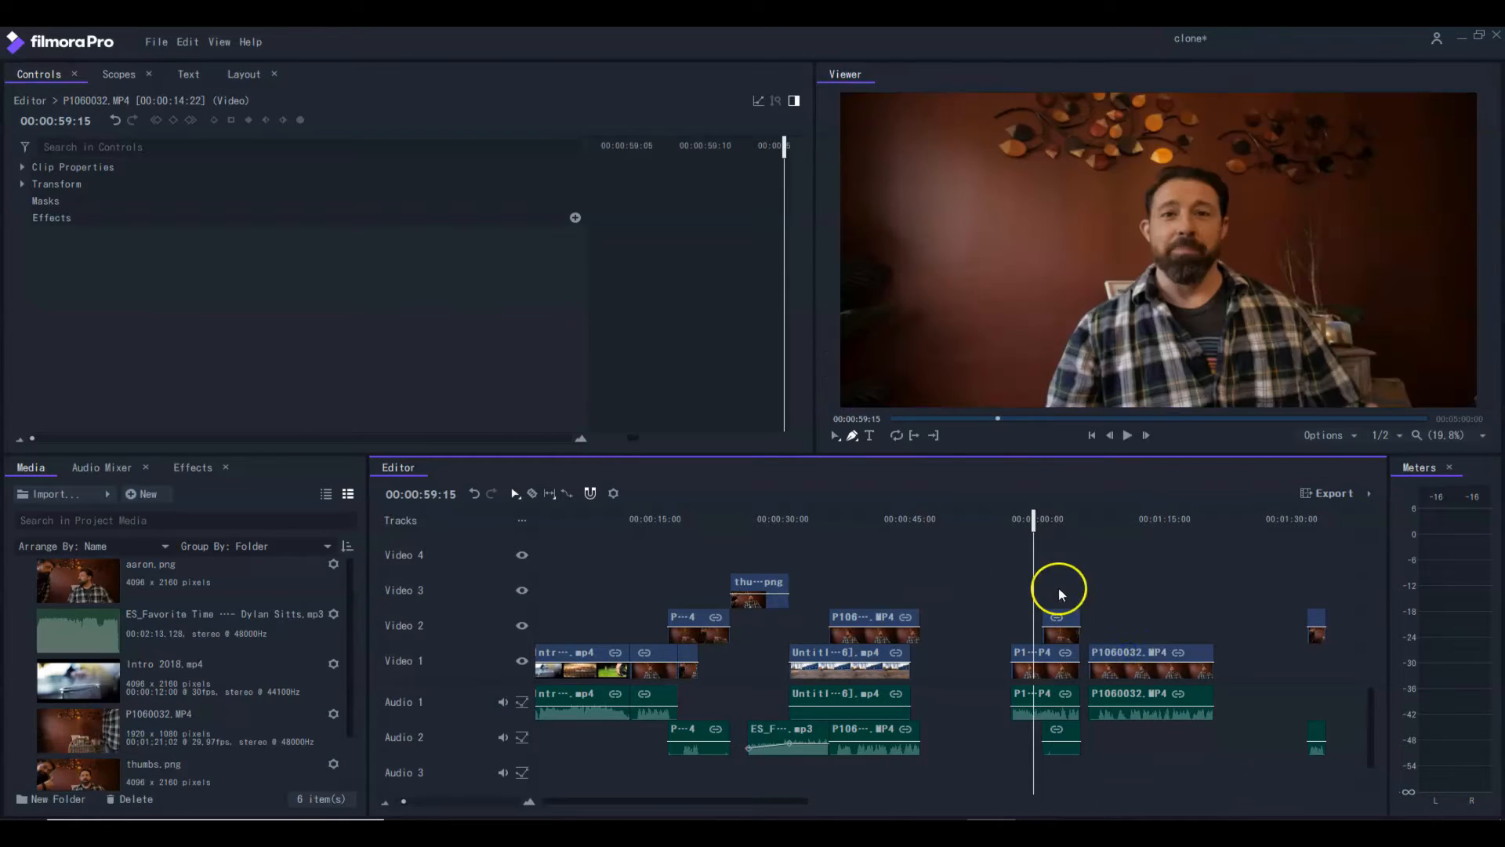
left_click_drag(1035, 521, 1042, 529)
left_click(1055, 610)
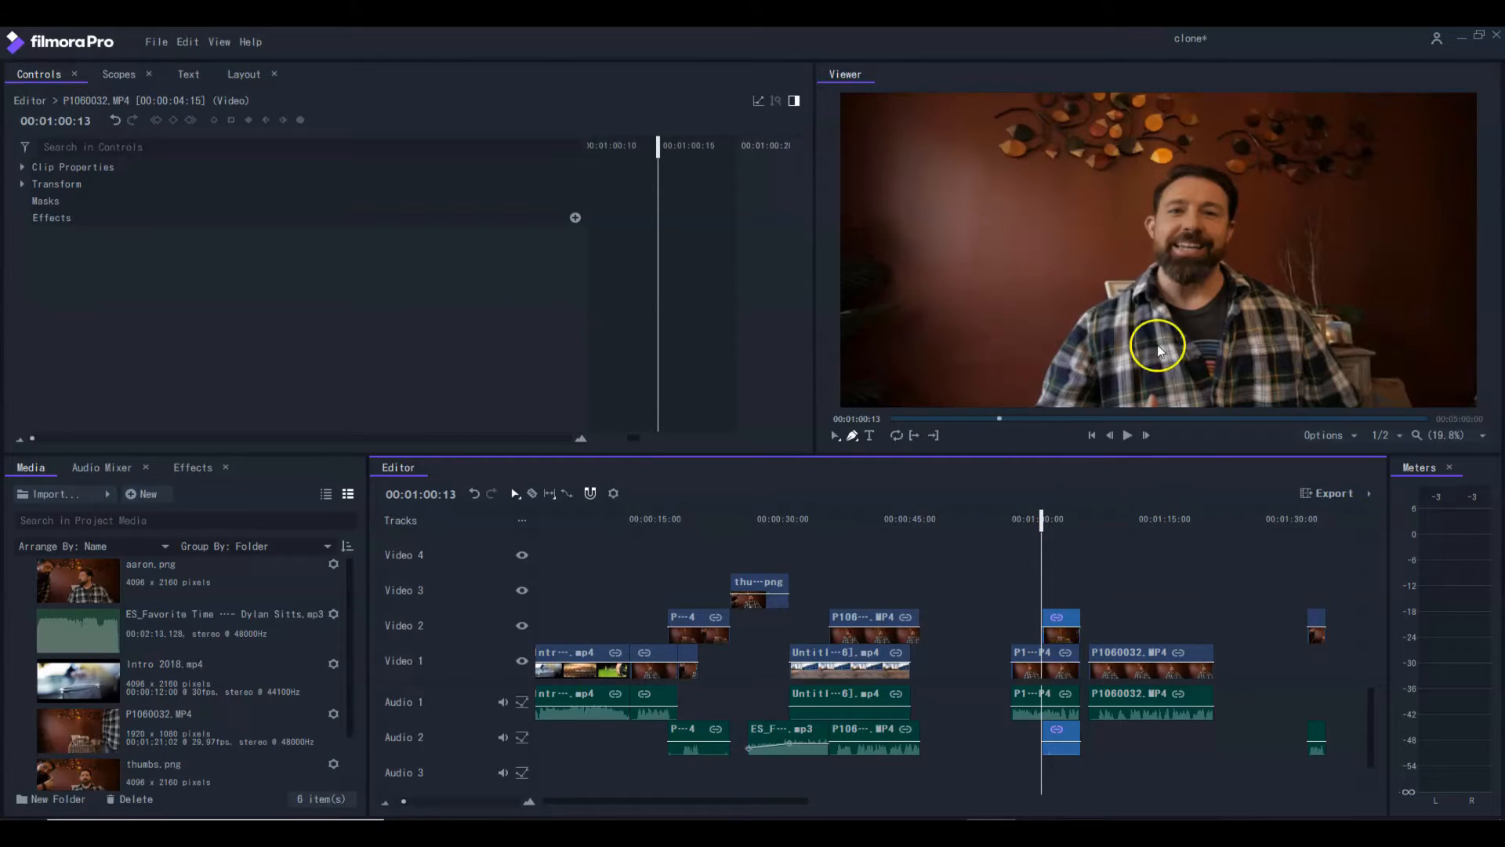
Zoom the viewer out to 10% and activate the Freehand Mask / Edit Points tool.
scroll(1210, 246, "down", 2)
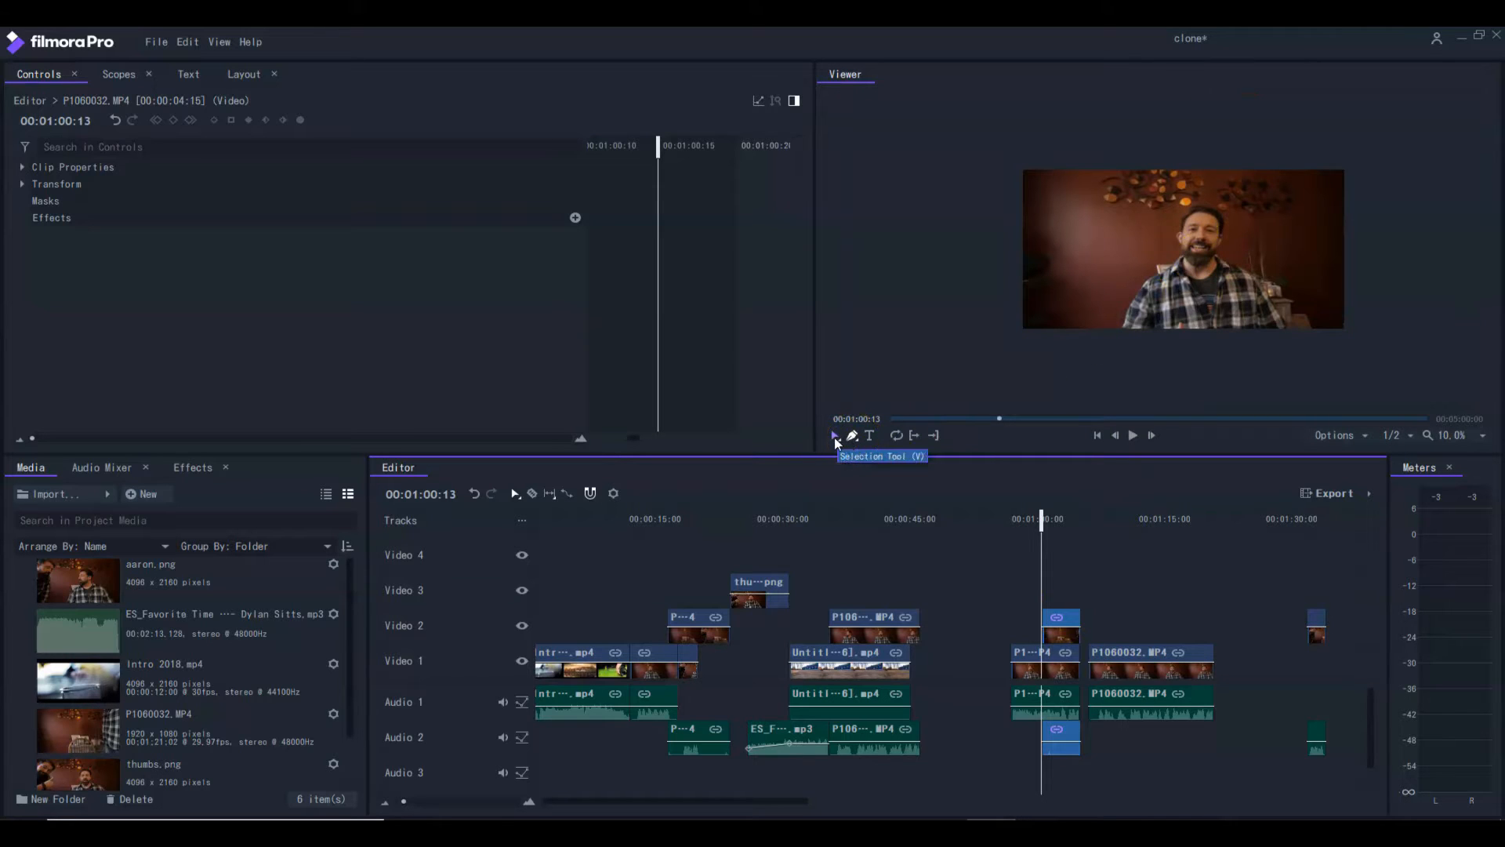
left_click(854, 436)
left_click(865, 452)
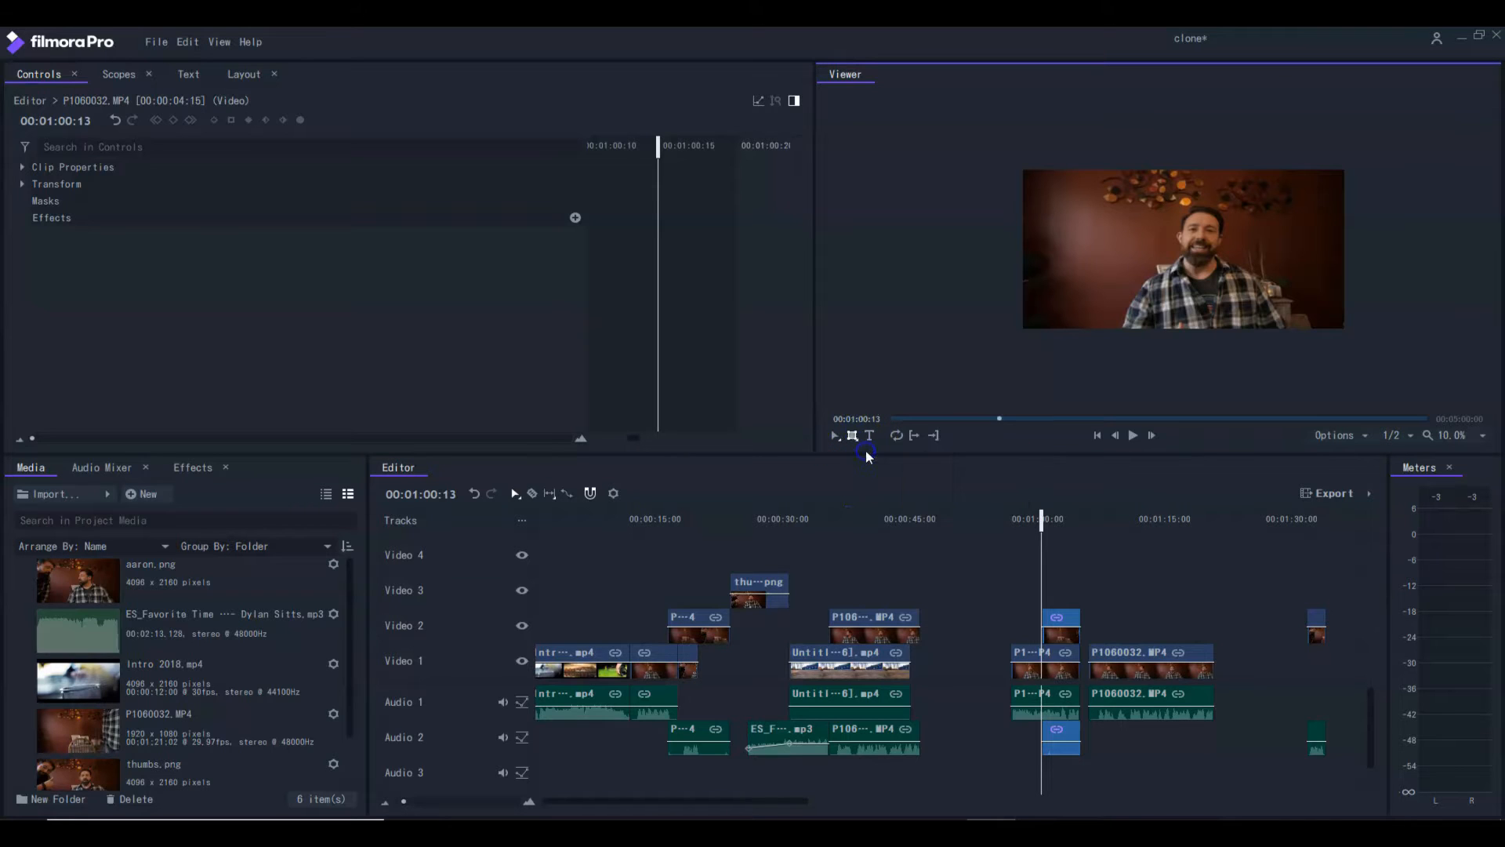
left_click(857, 443)
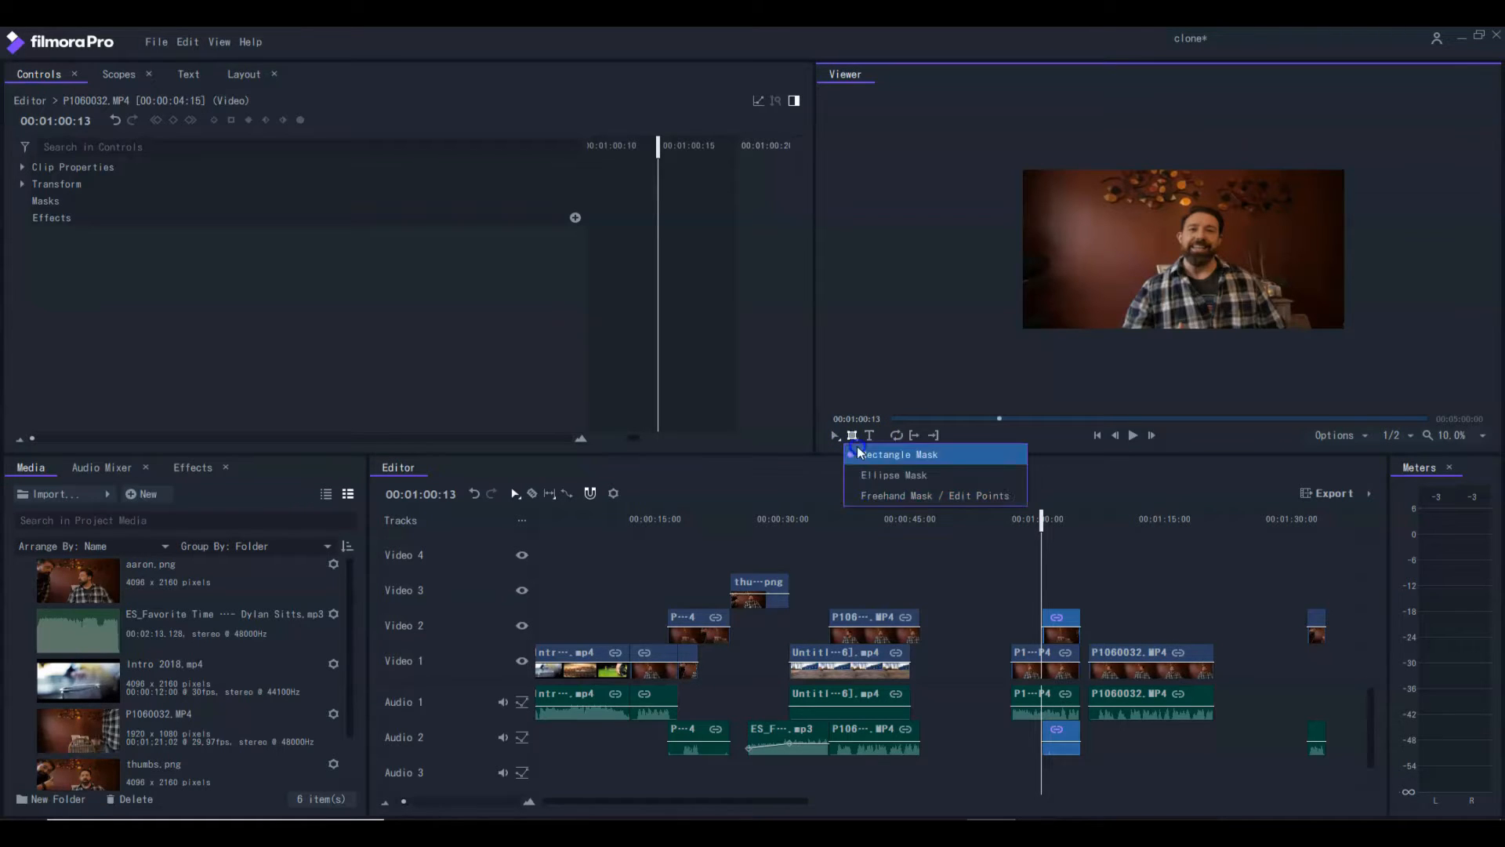
left_click(870, 488)
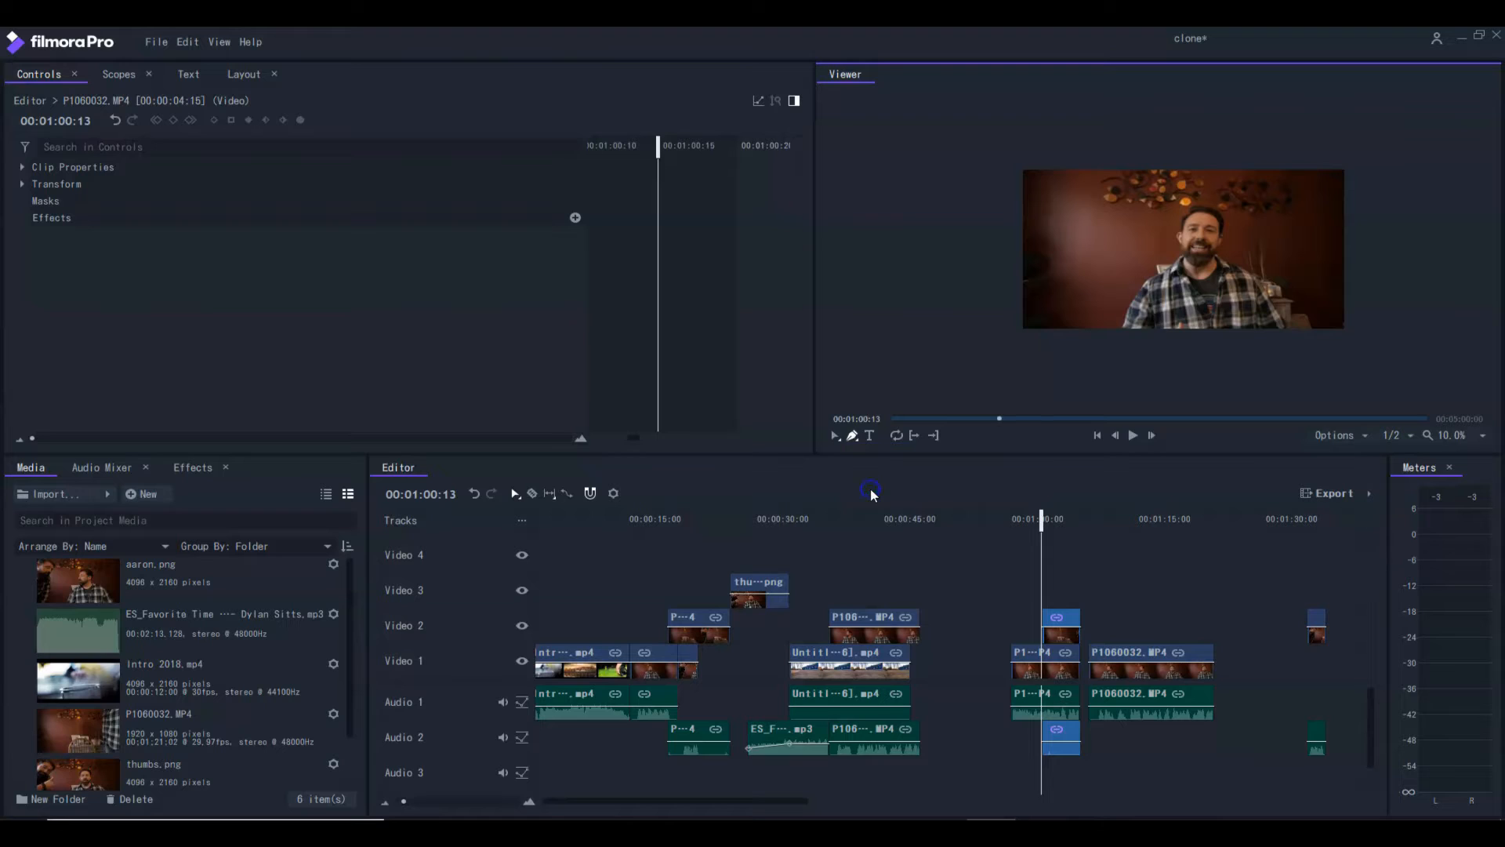
left_click(853, 438)
mouse_move(852, 436)
left_mouse_down()
mouse_move(873, 500)
mouse_move(886, 459)
mouse_move(882, 493)
left_mouse_up()
Draw a closed freehand mask on the Video 2 overlay clip around the empty side of the frame where the clone enters.
left_click(1061, 620)
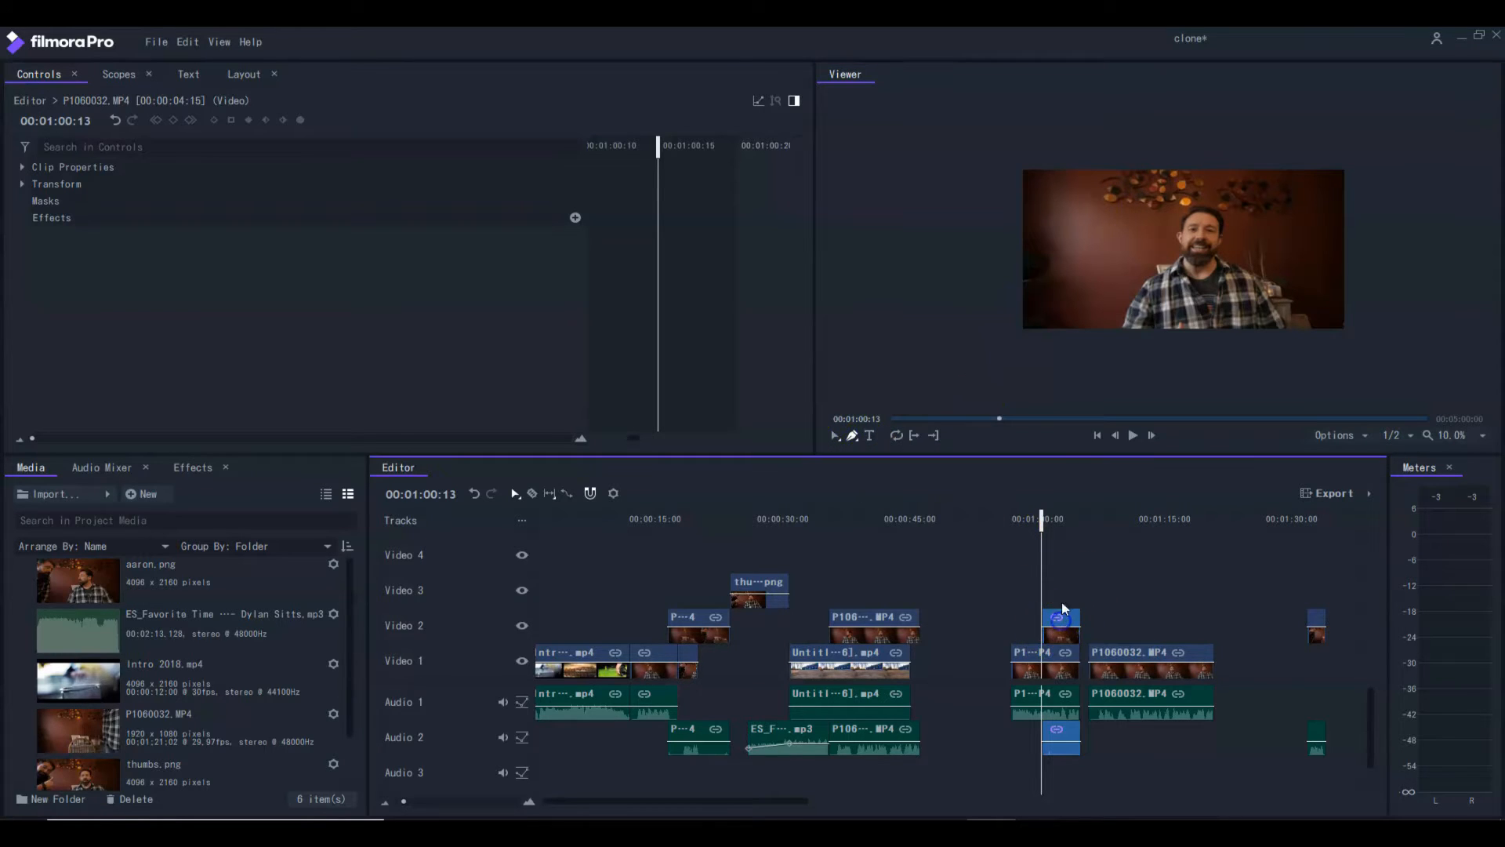
left_click(1090, 180)
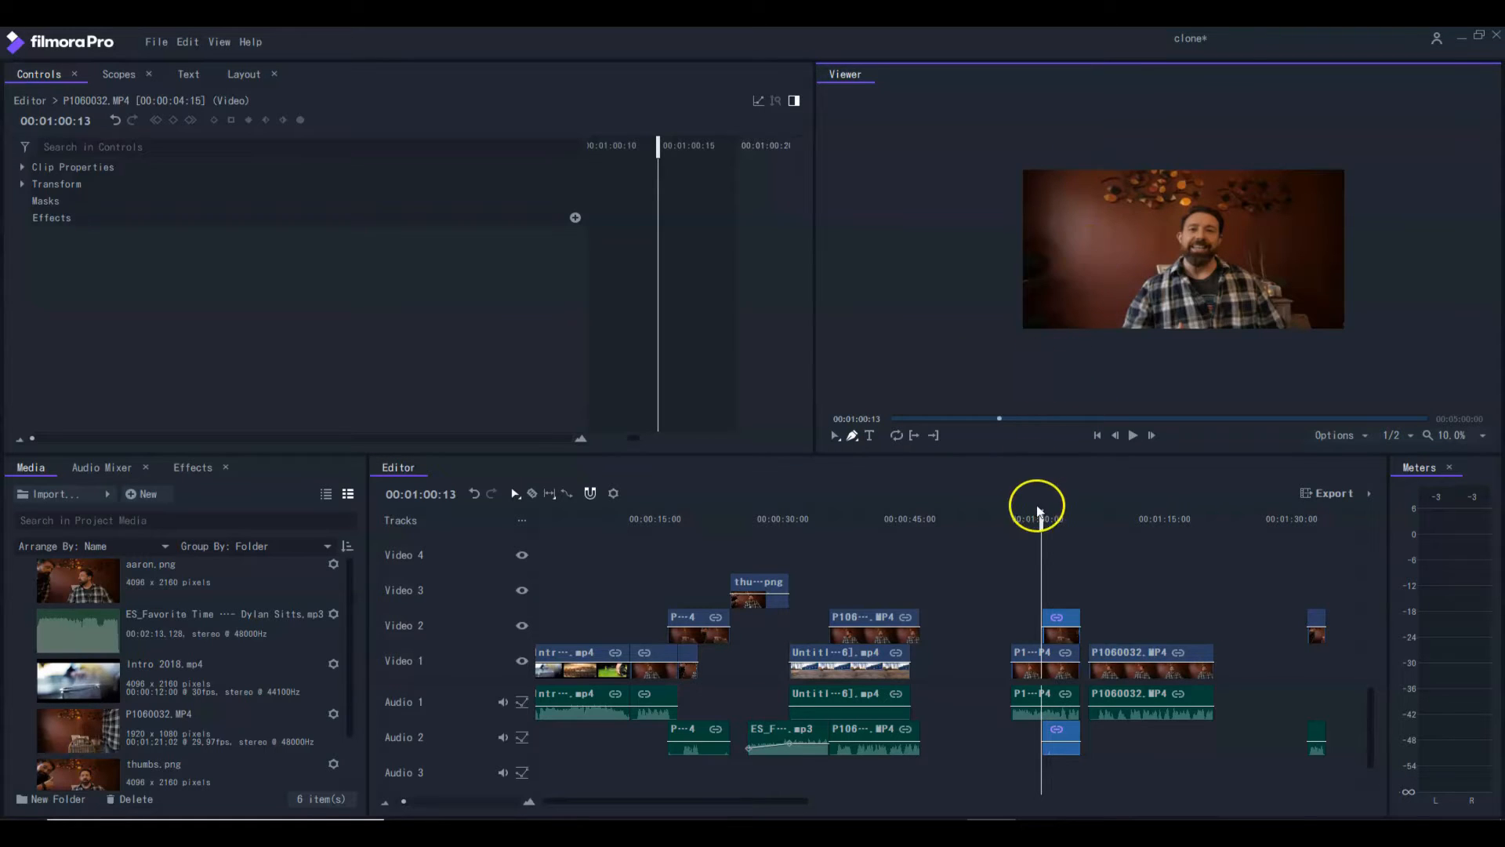
left_click_drag(1039, 512, 1050, 517)
left_click(1108, 180)
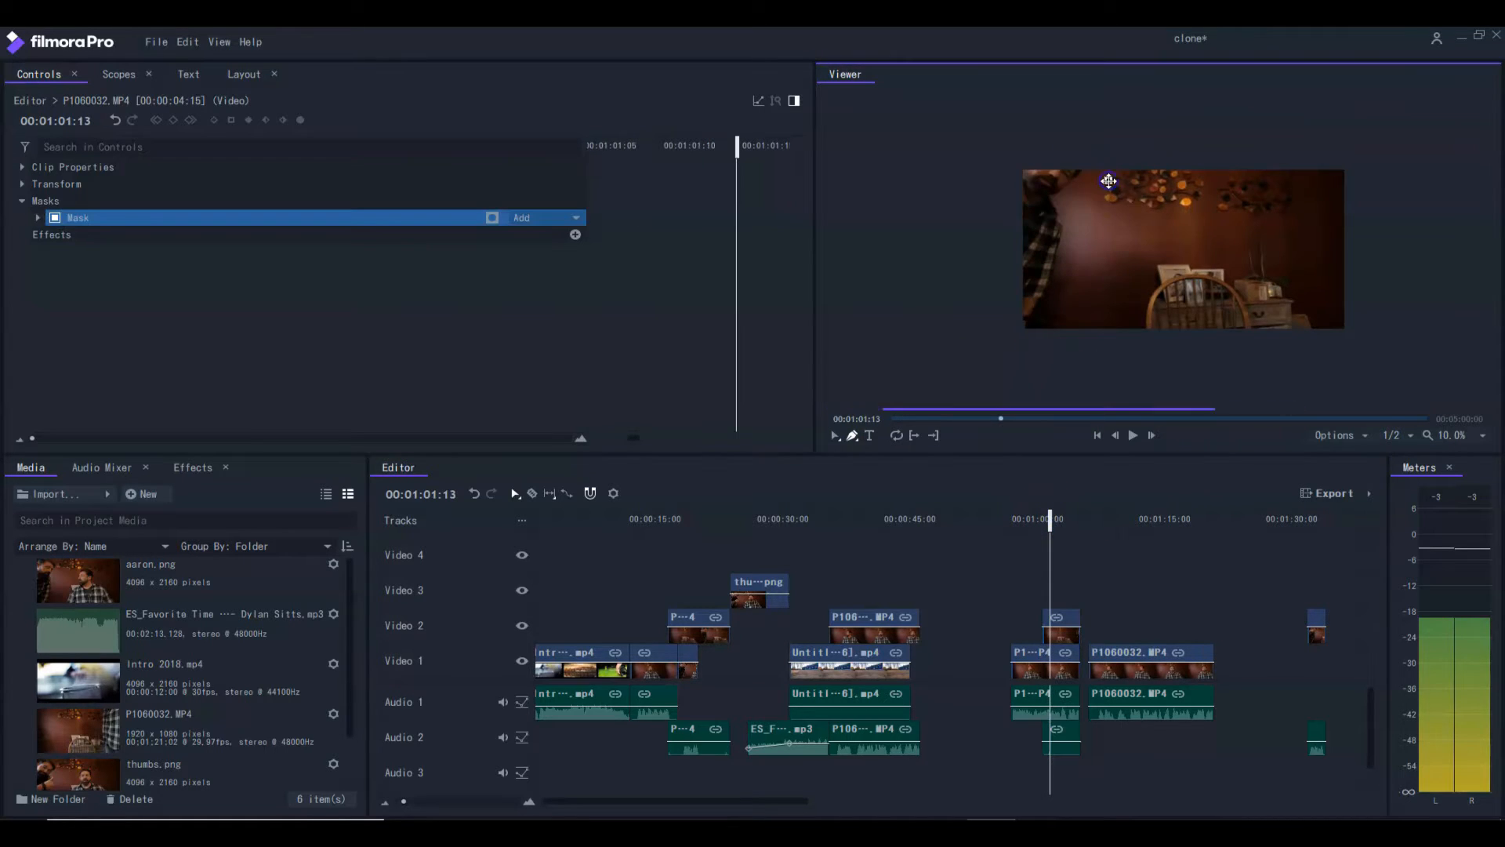
left_click(1117, 334)
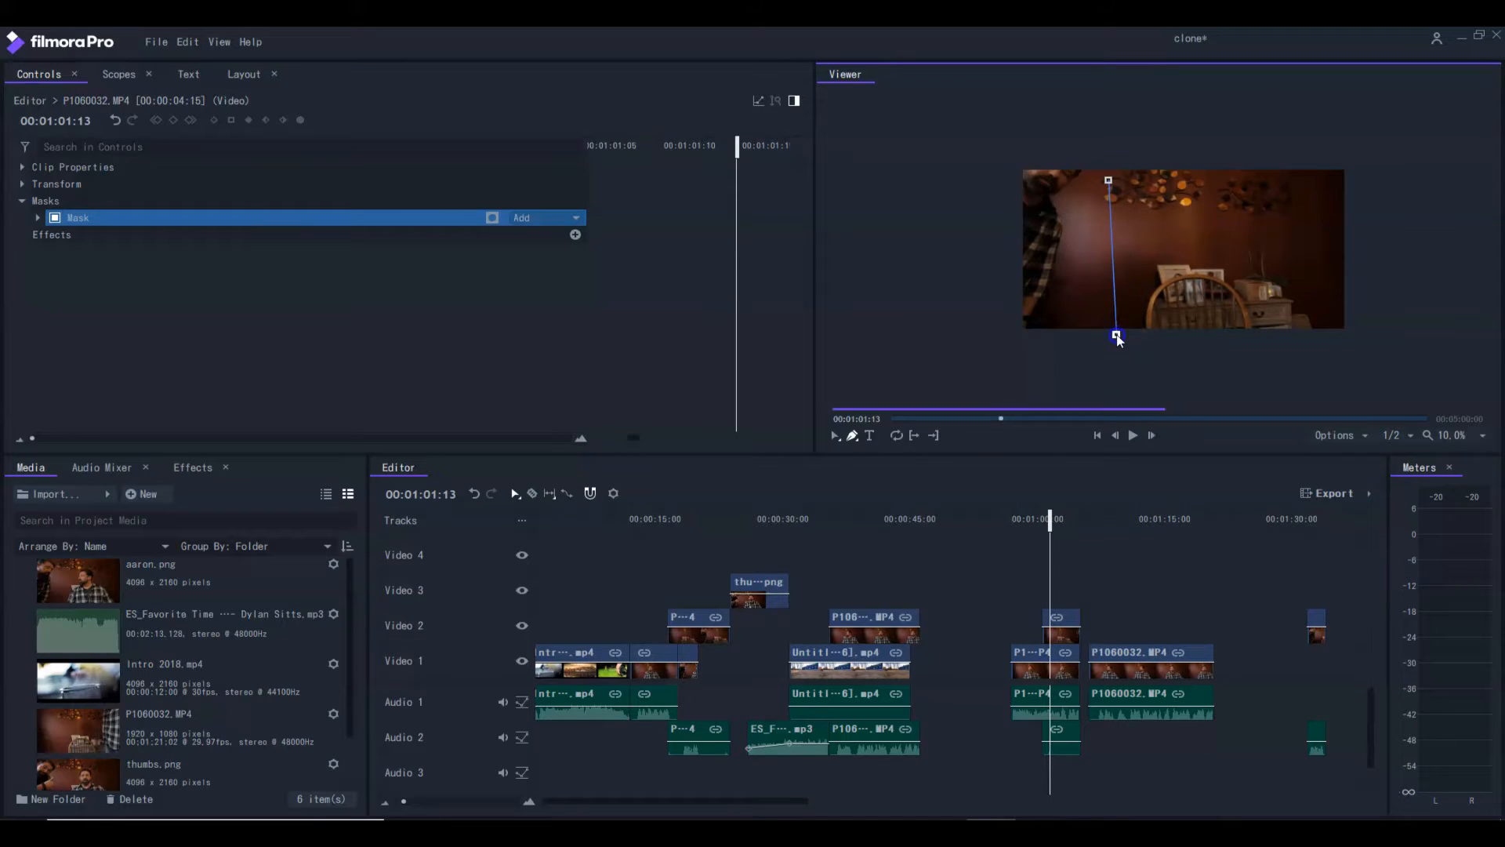
left_click(1006, 328)
left_click(998, 159)
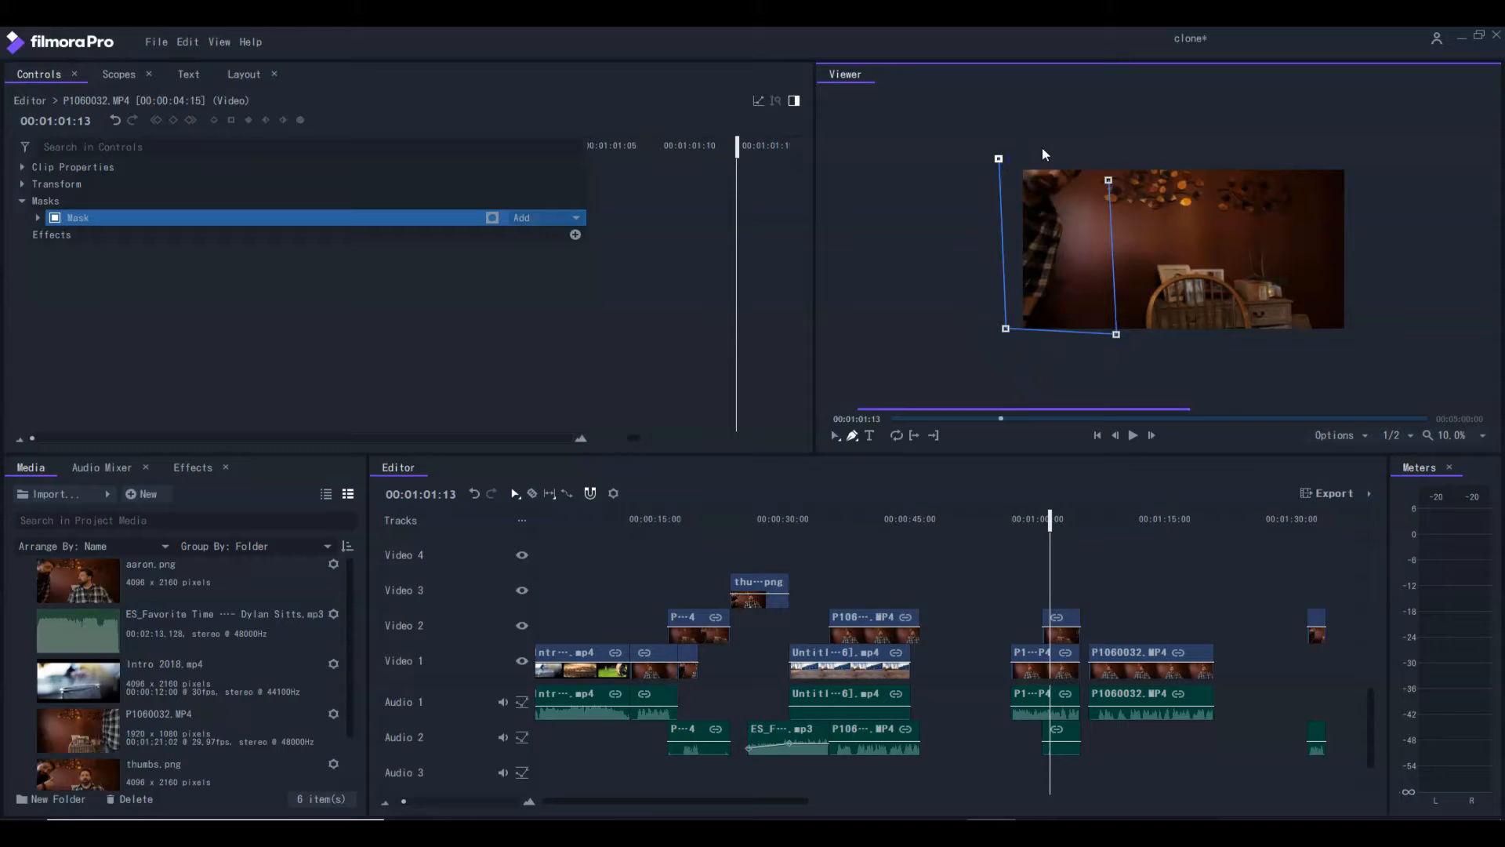
left_click(1098, 149)
left_click(1108, 180)
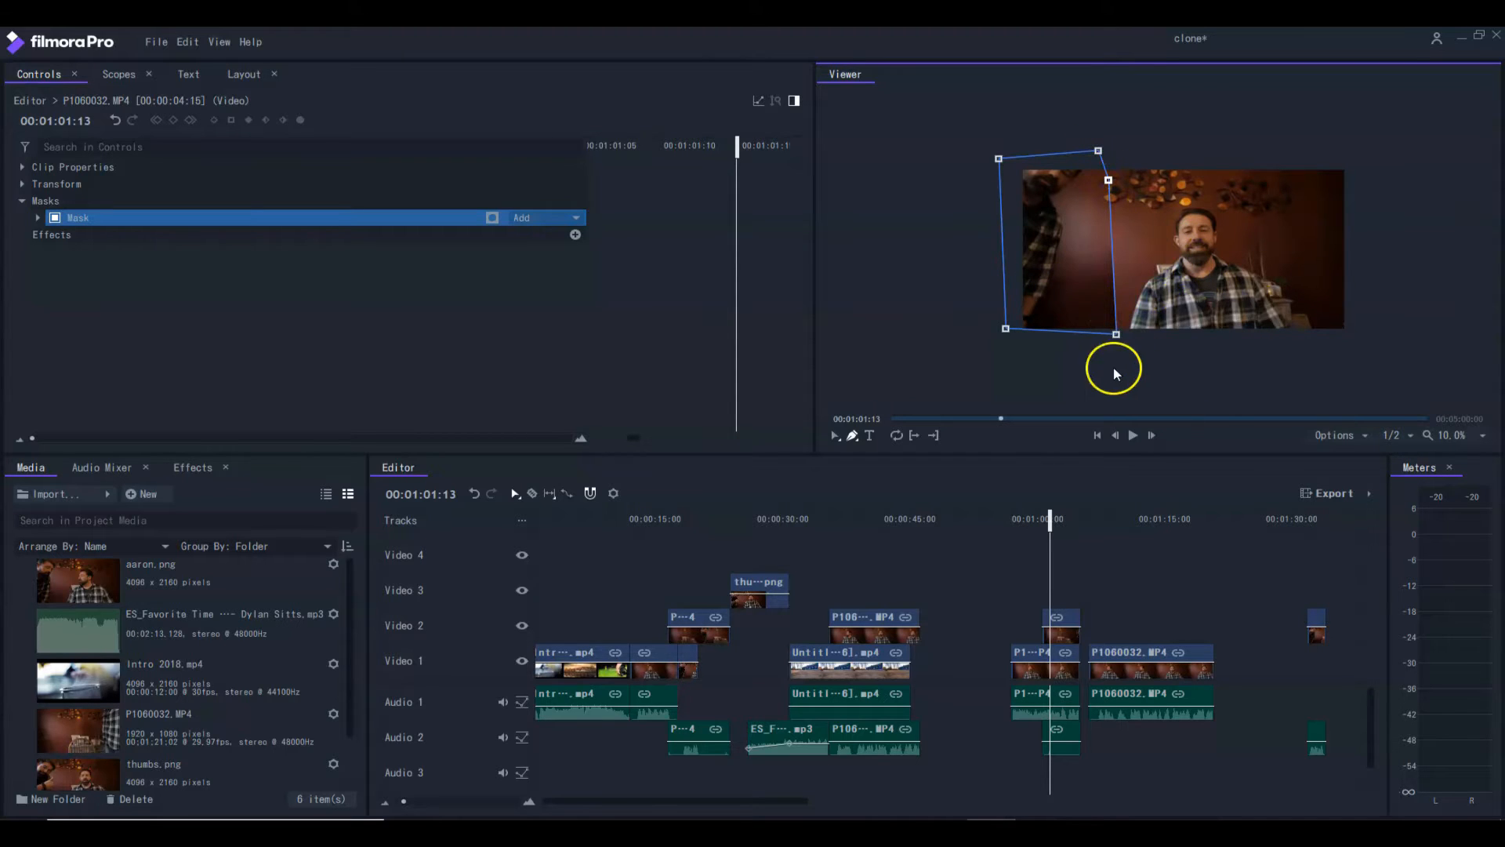
Try the None blend mode on the mask and return it to Add.
left_click(578, 220)
left_click(576, 237)
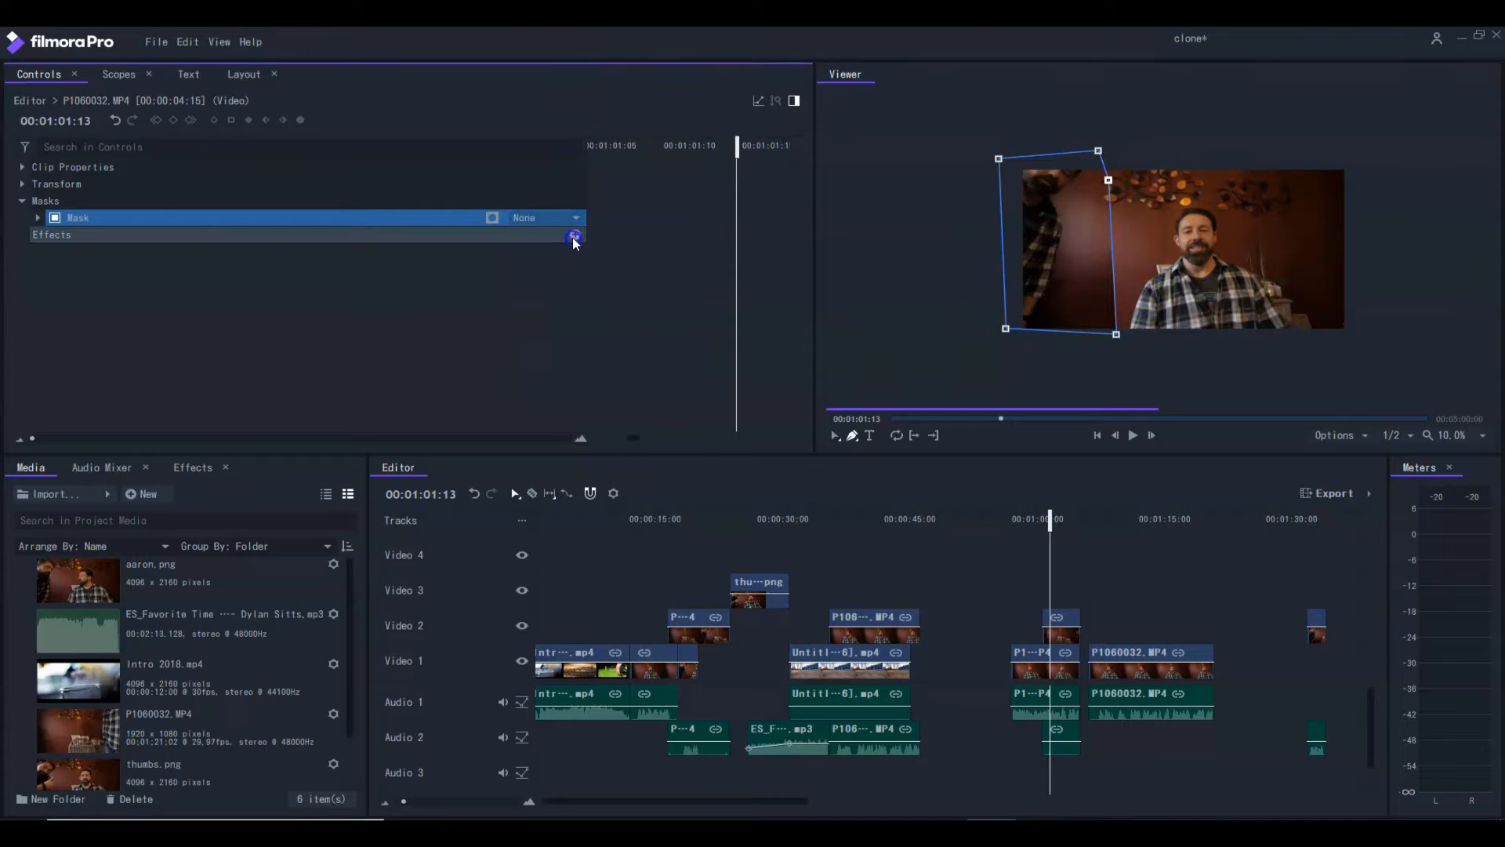
left_click(556, 217)
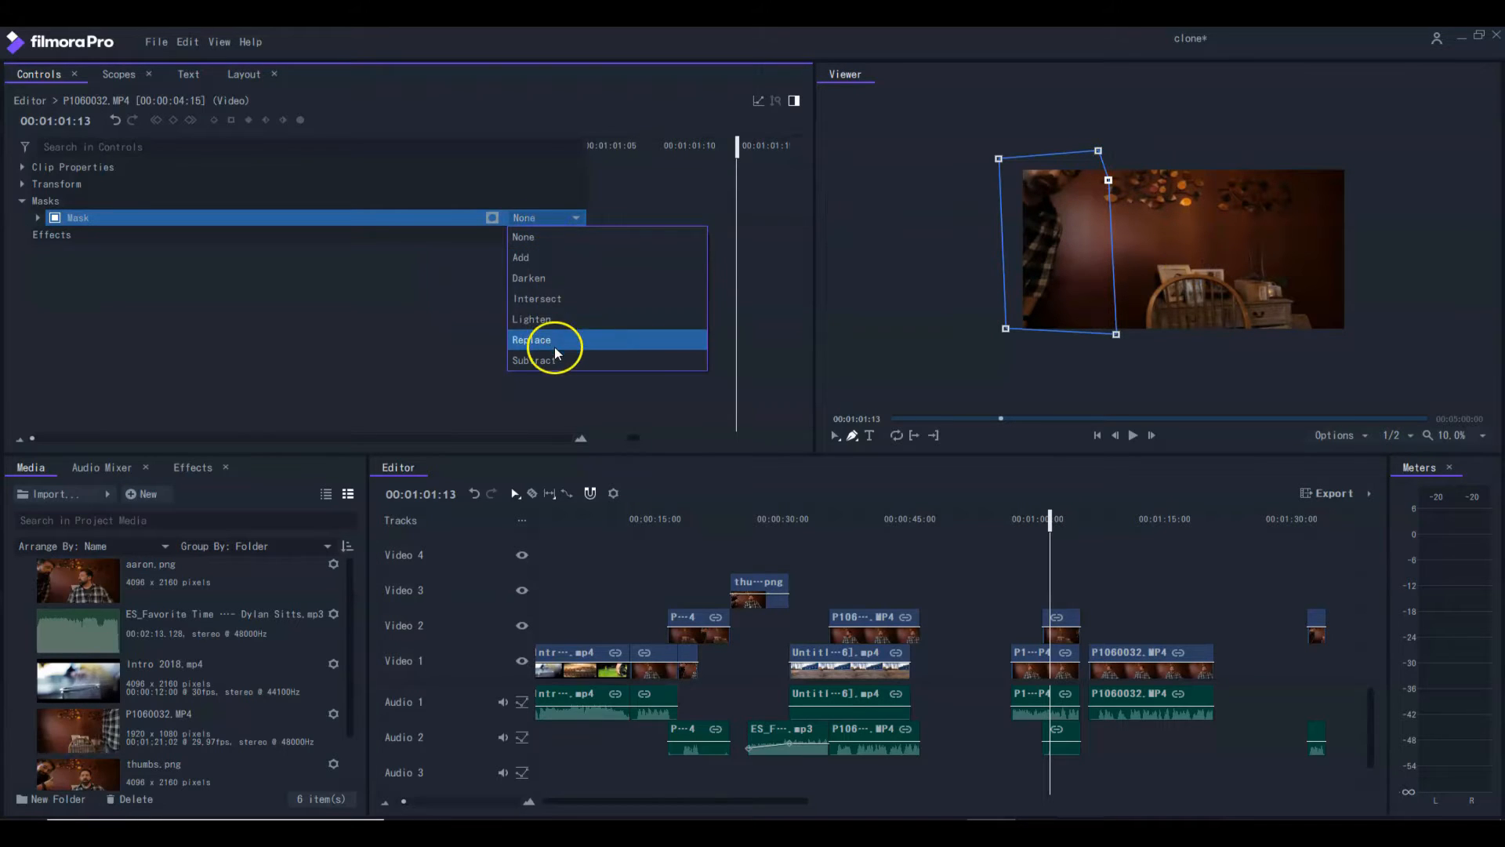
left_click(582, 257)
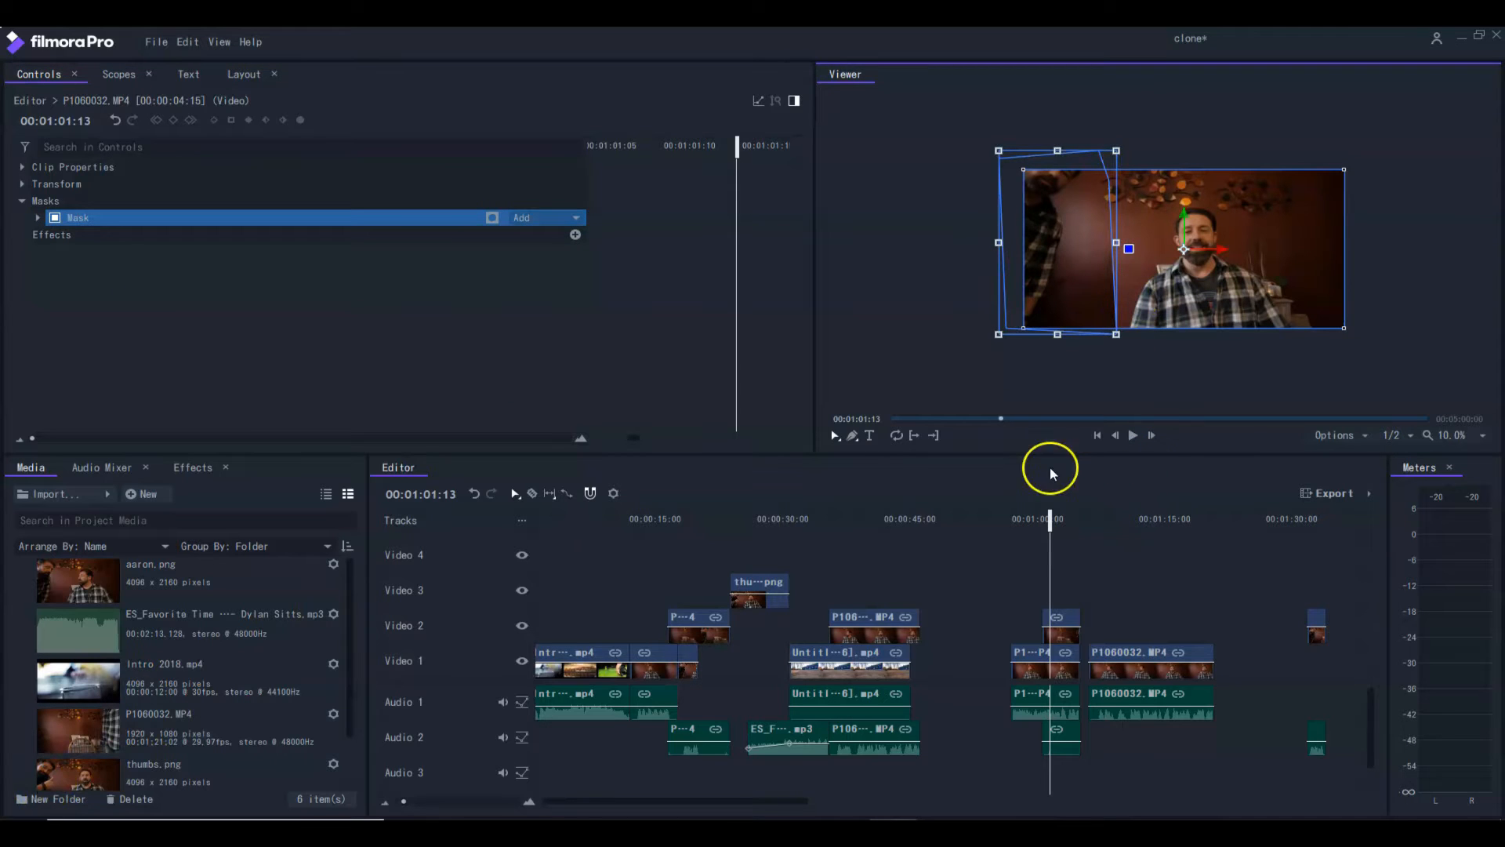
Set the mask's feather strength to 380 px with feathering on Both sides, checking the frame at 00:01:00:21.
left_click(1042, 523)
left_click_drag(1042, 523, 1049, 521)
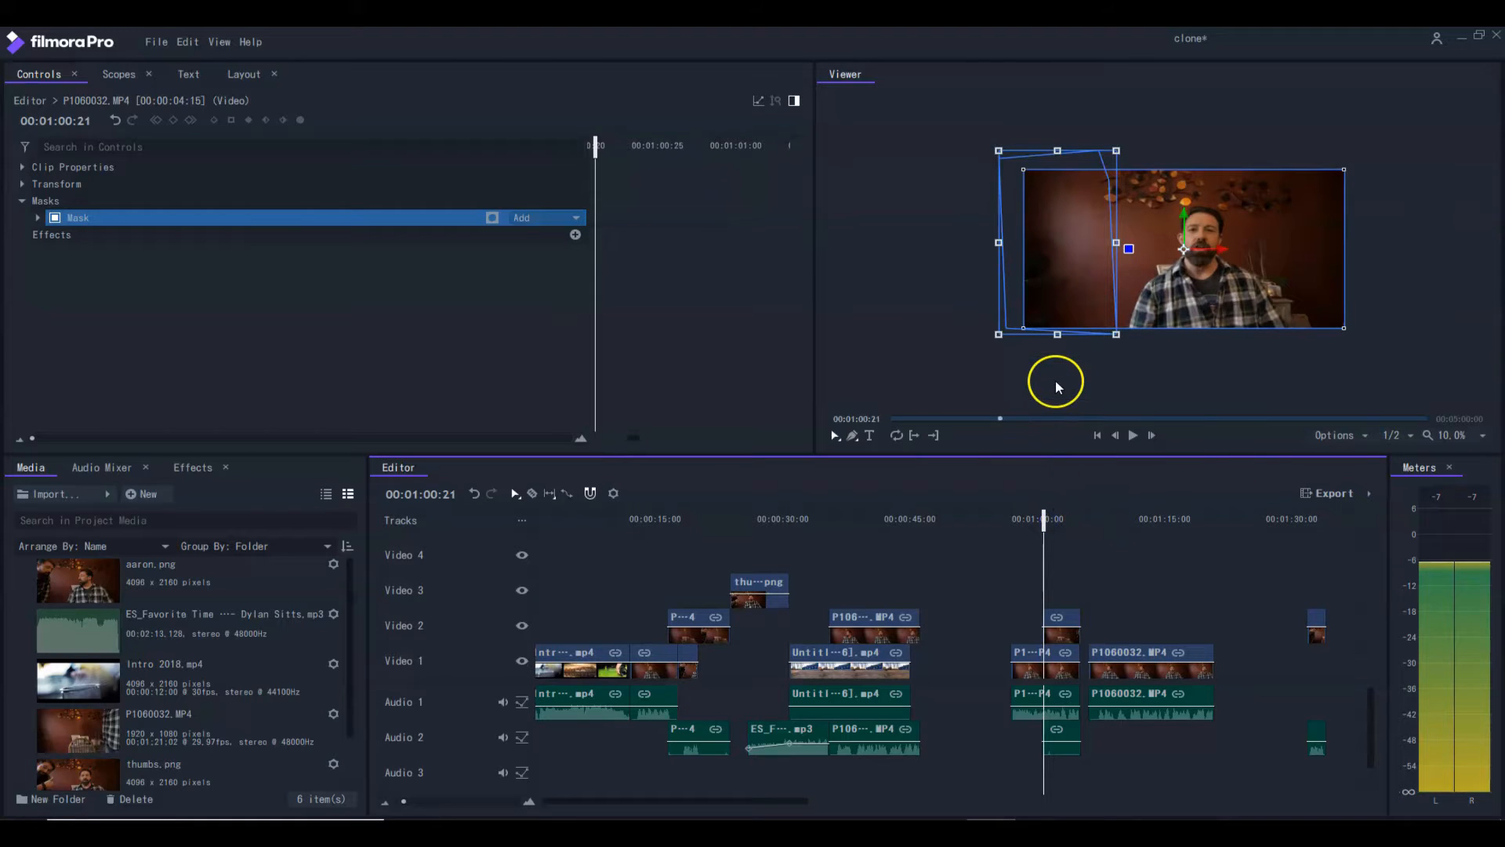
left_click(37, 218)
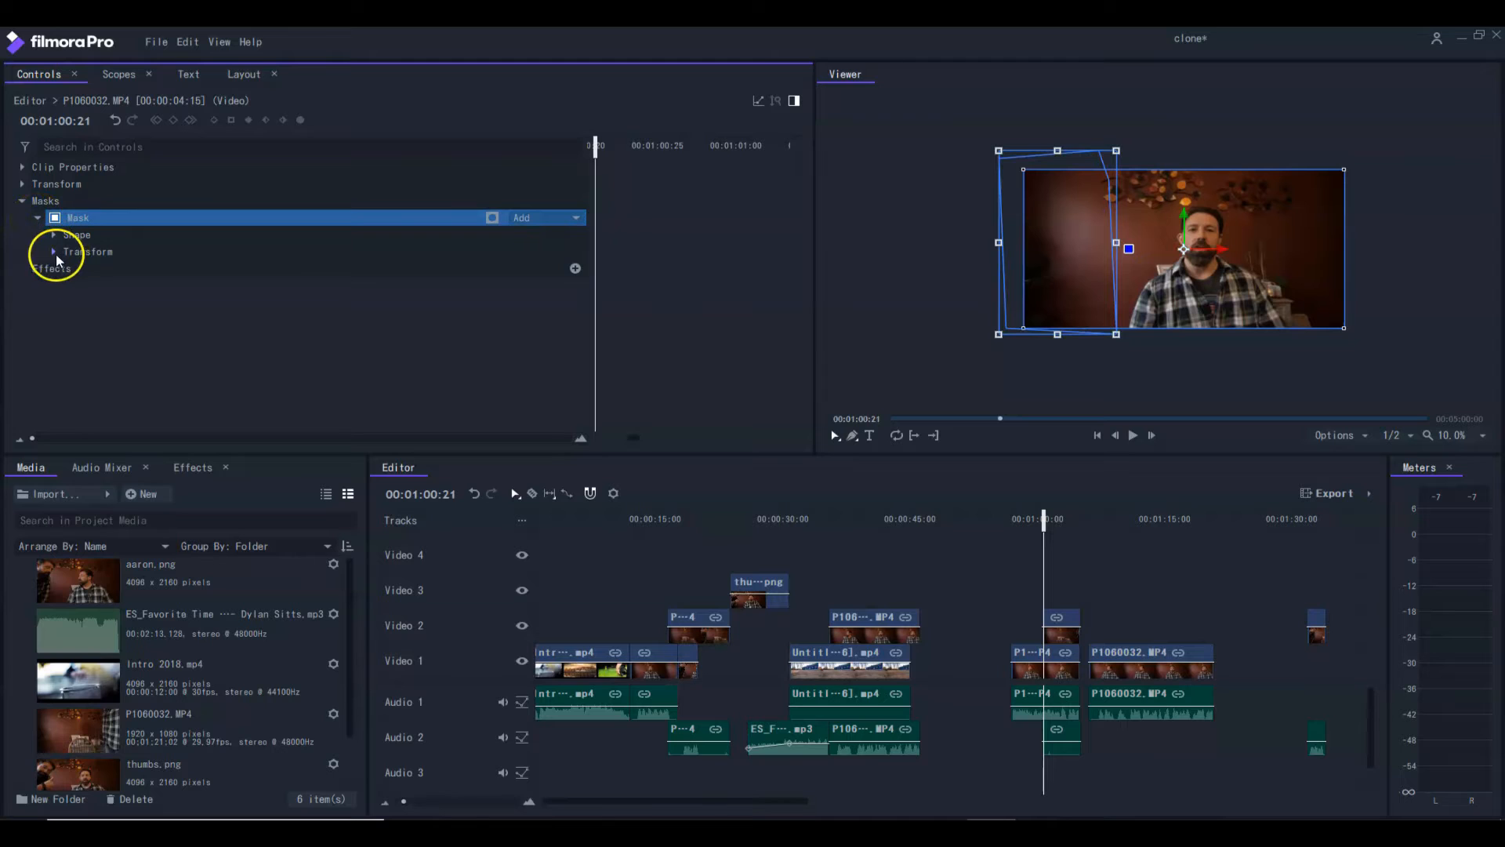
left_click(53, 251)
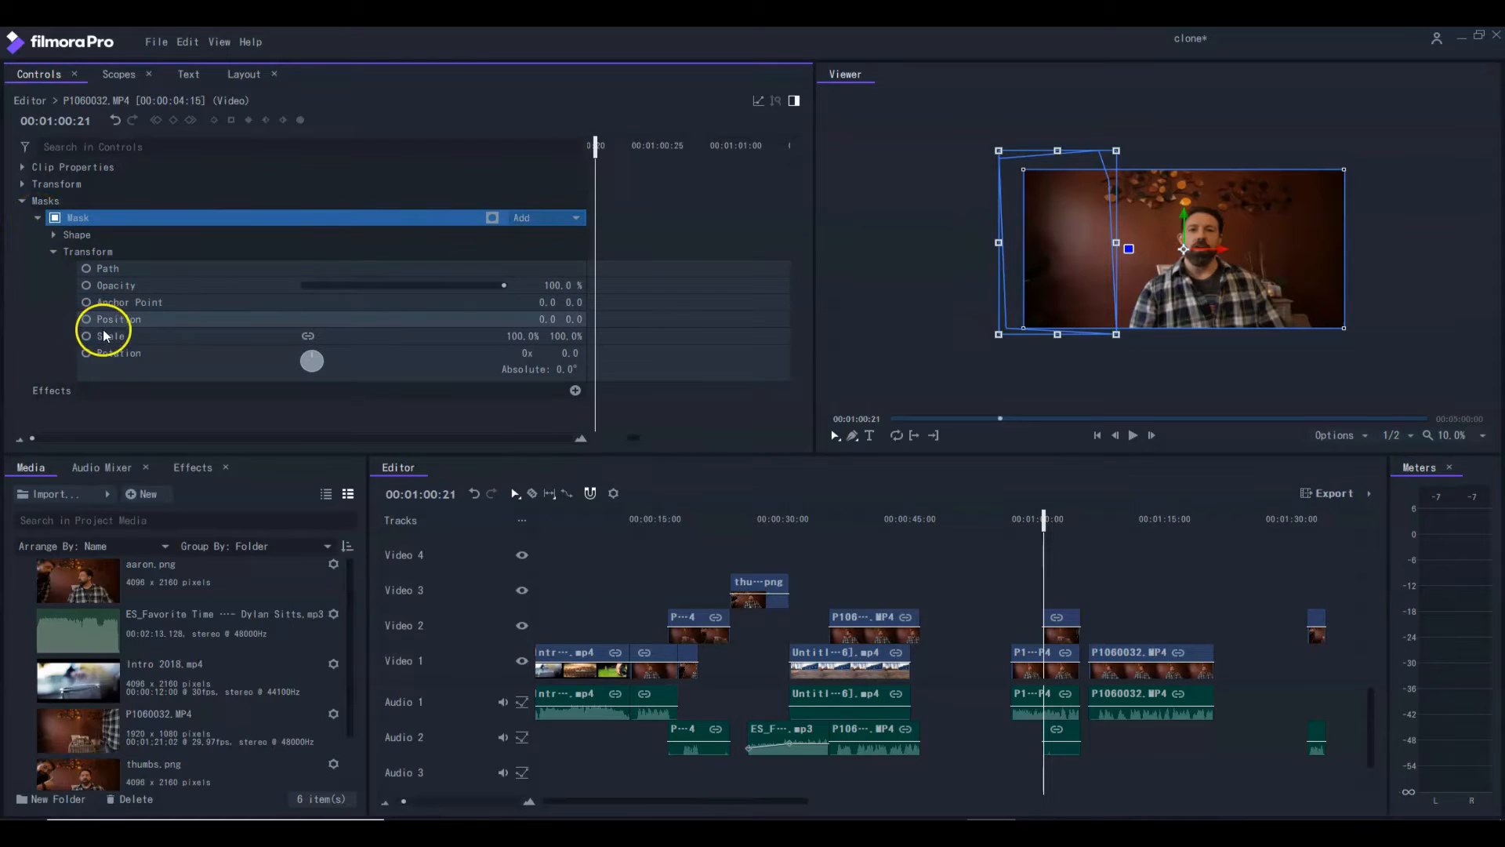
left_click(55, 233)
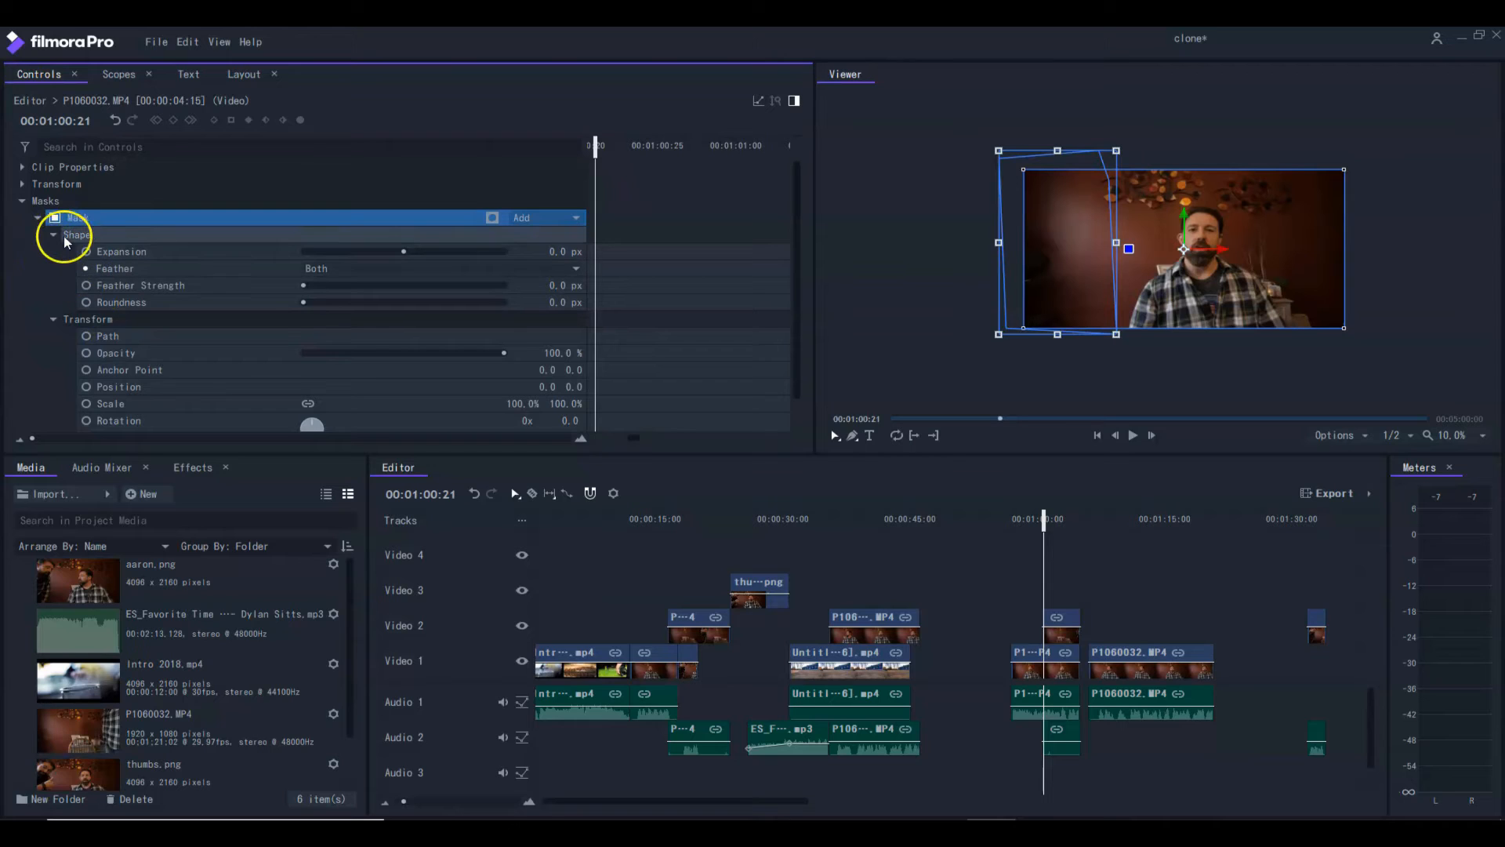
left_click(54, 315)
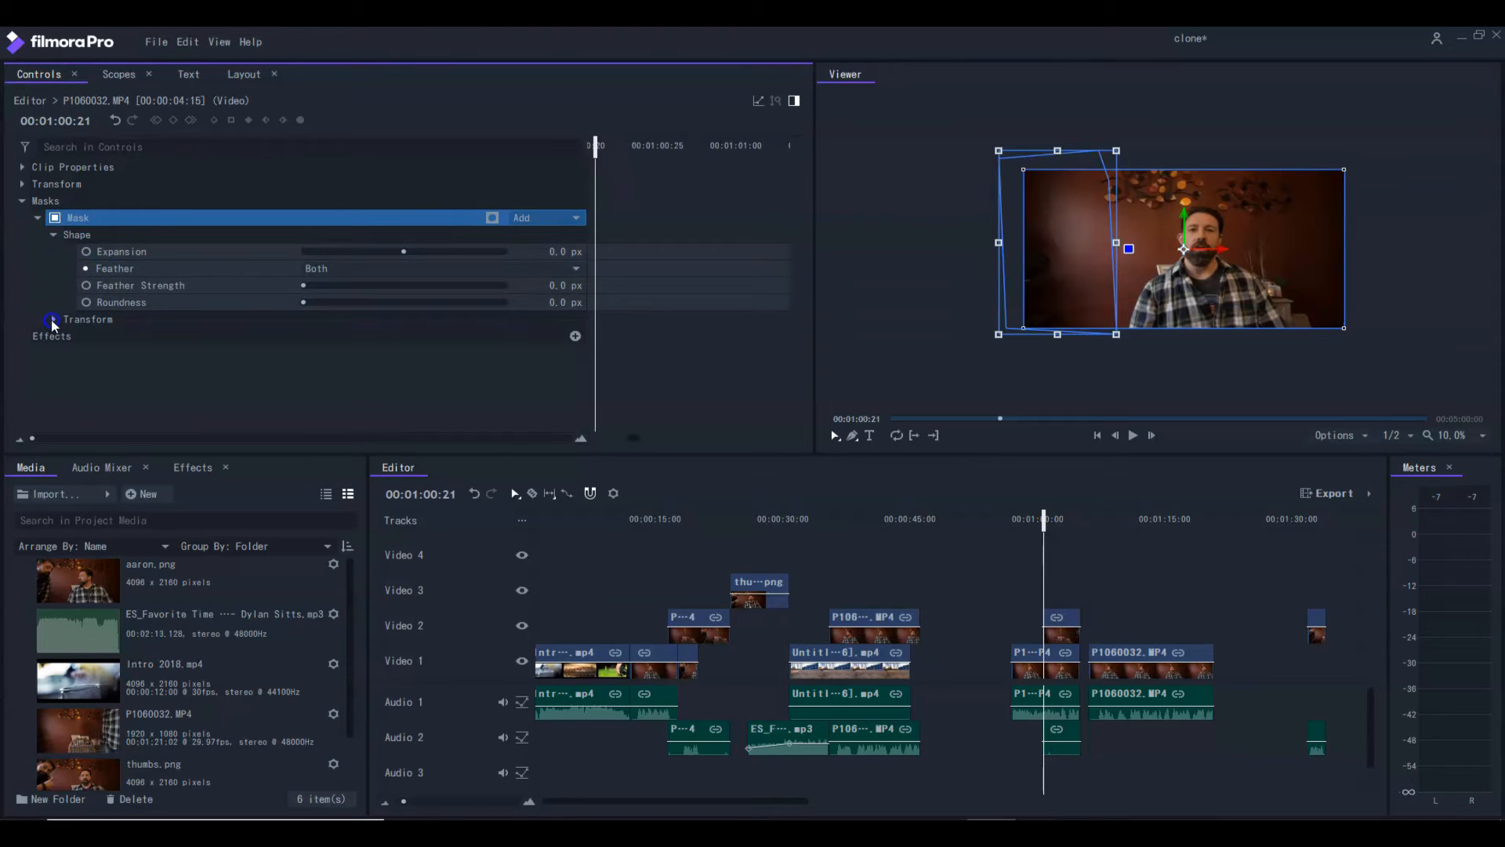
left_click(387, 270)
left_click(388, 266)
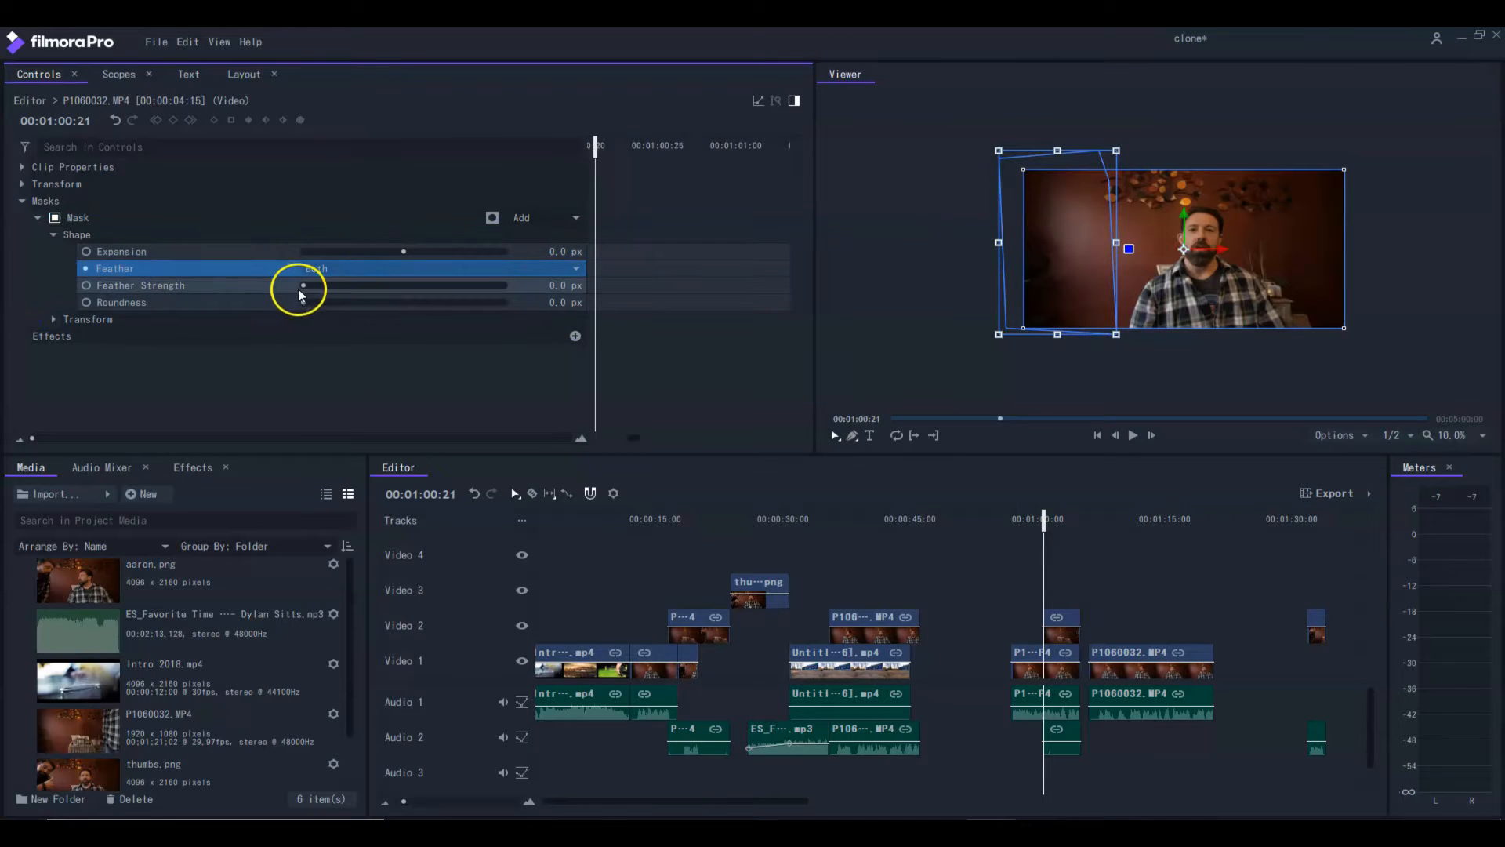
left_click_drag(302, 286, 342, 288)
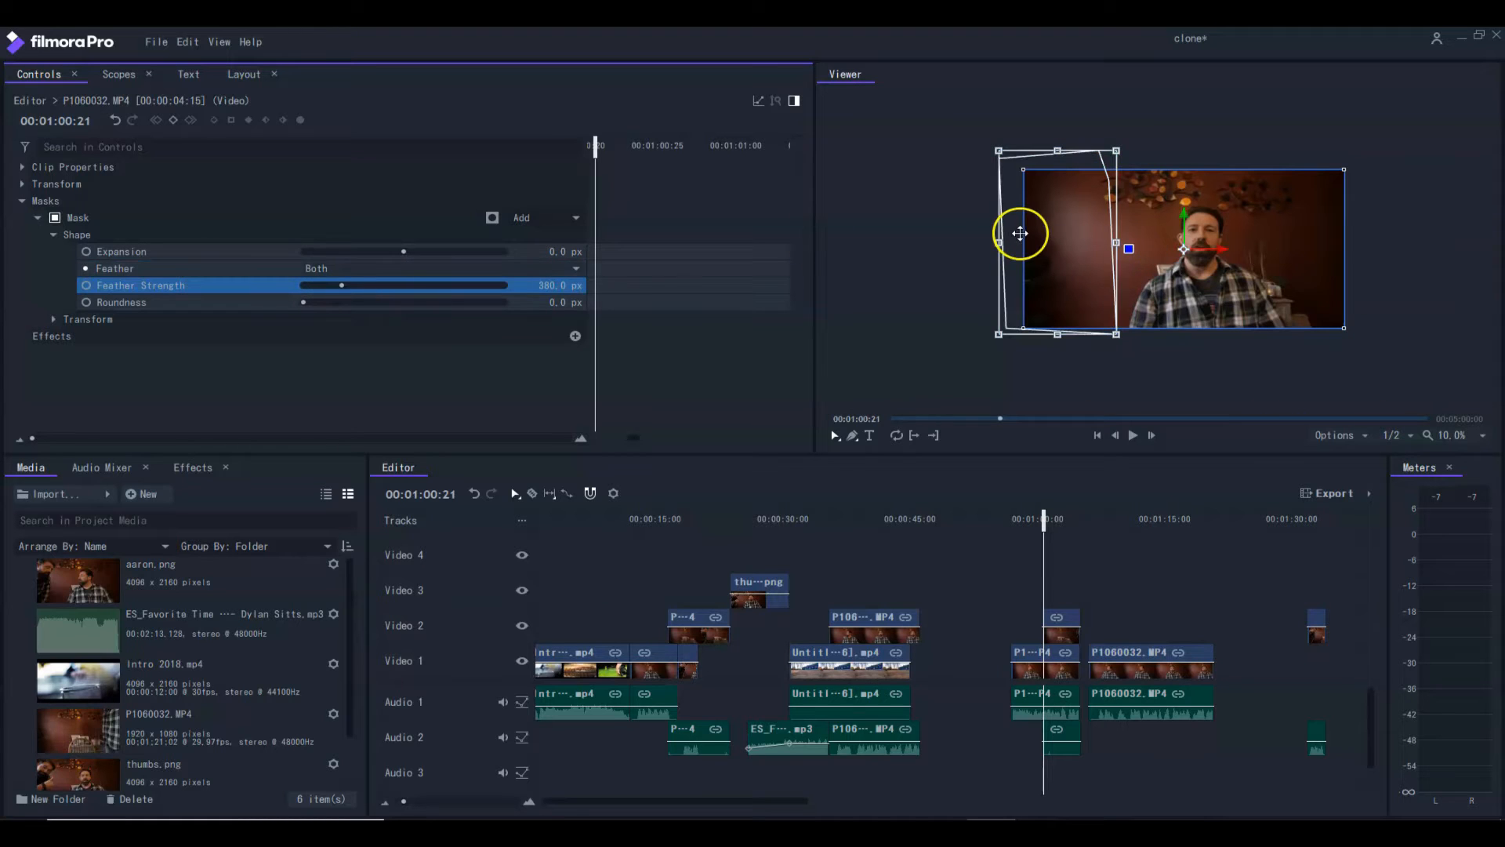
left_click(1032, 376)
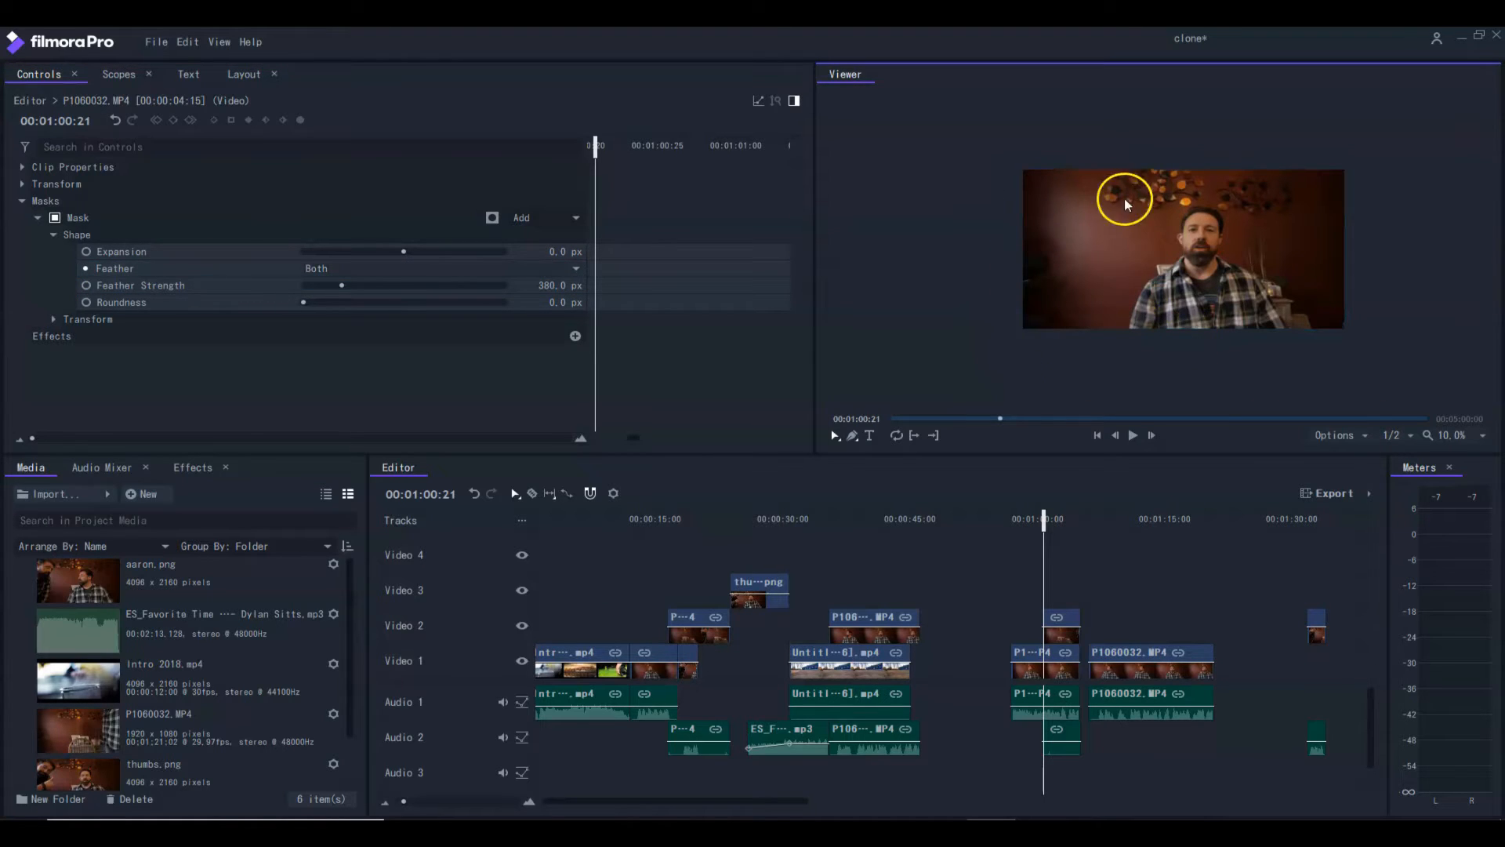
Play back the masked overlap to check how the clone blends with the clip beneath it.
left_click(1133, 436)
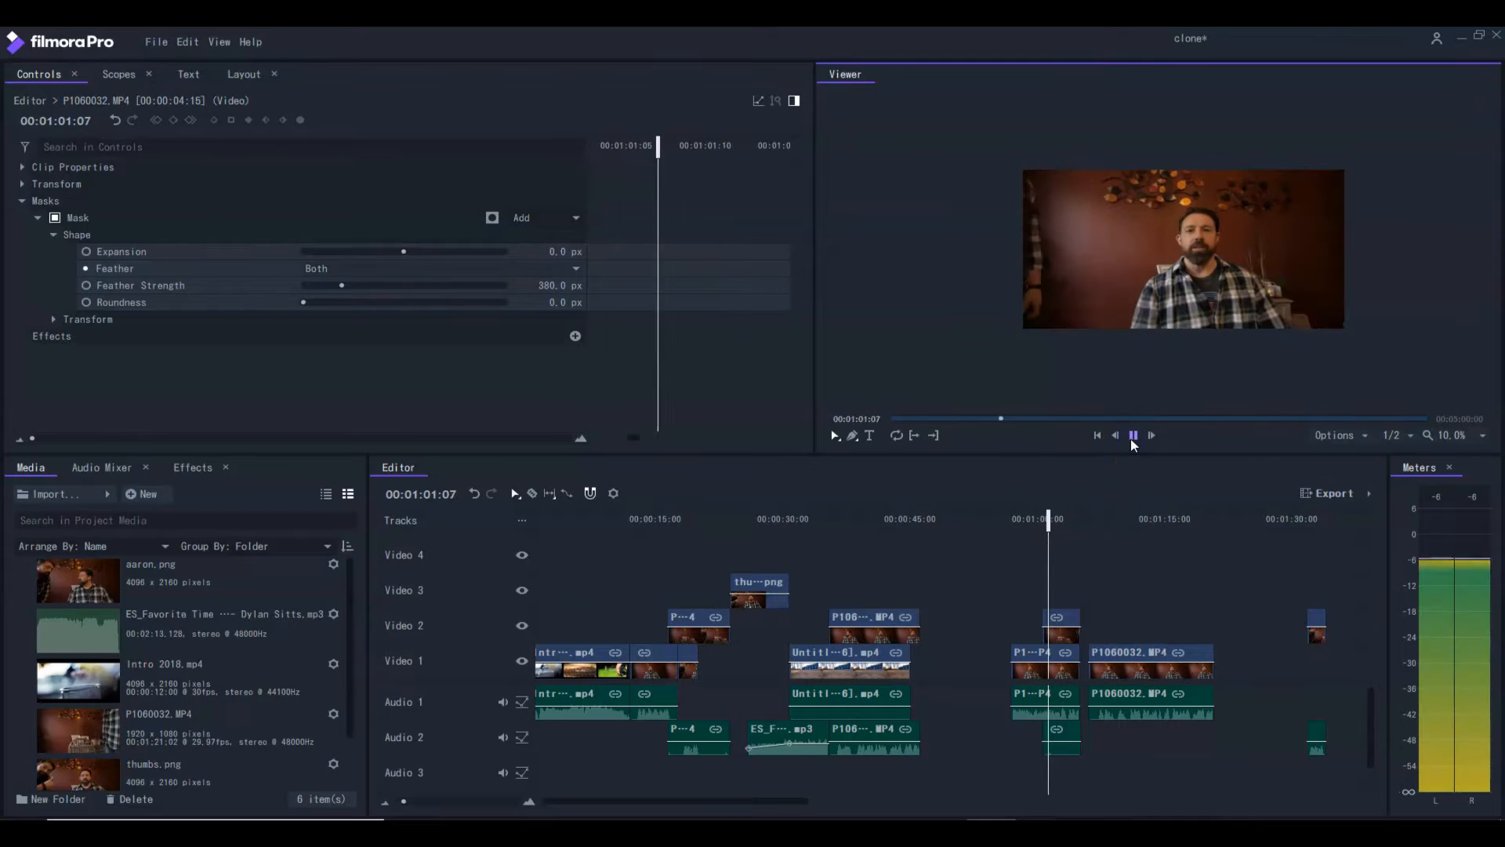
left_click(1134, 436)
left_click(1092, 210)
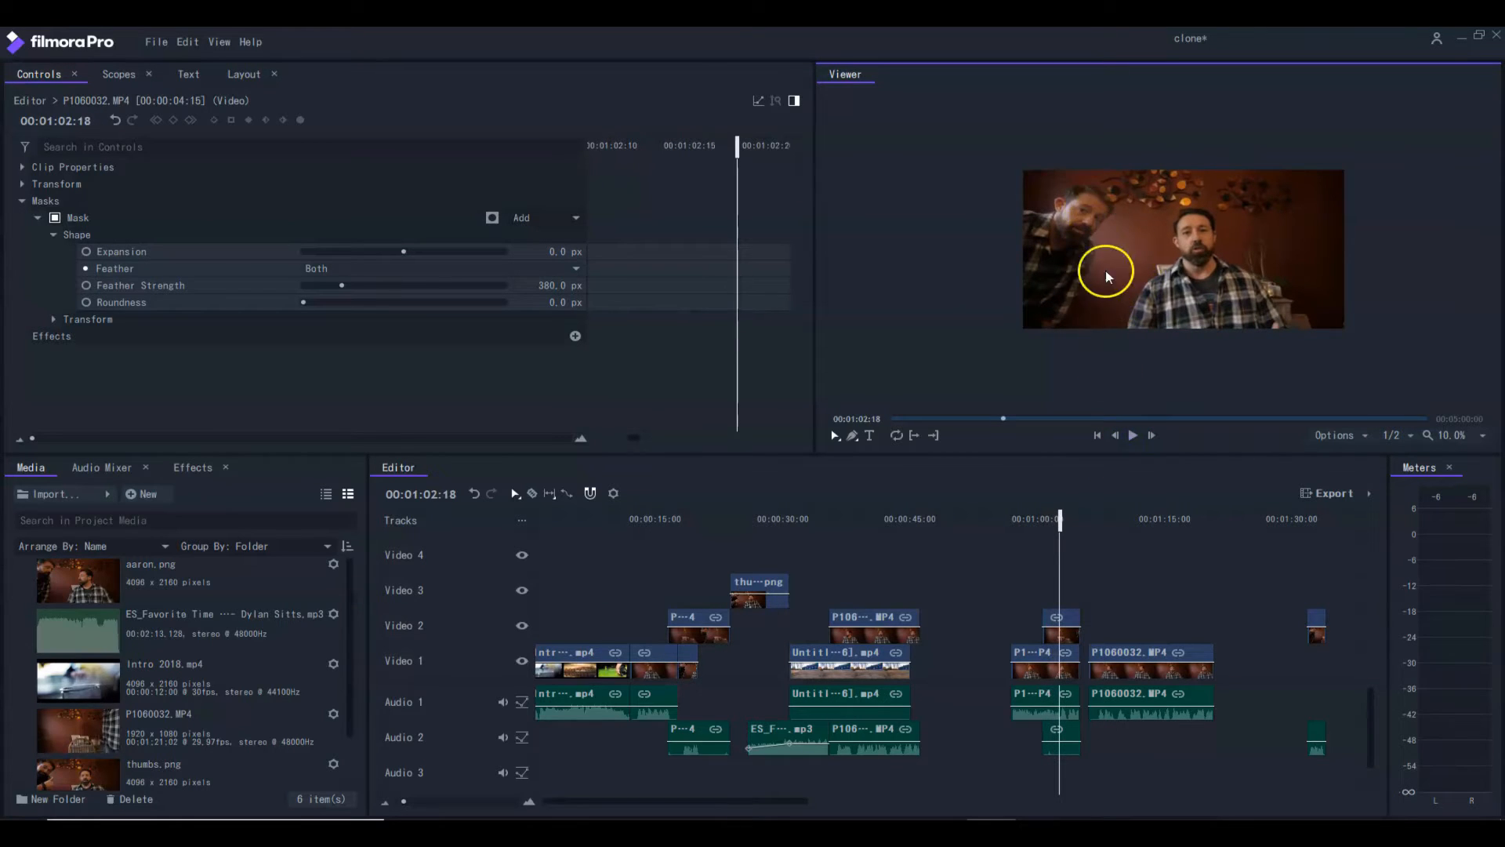
left_click(1132, 433)
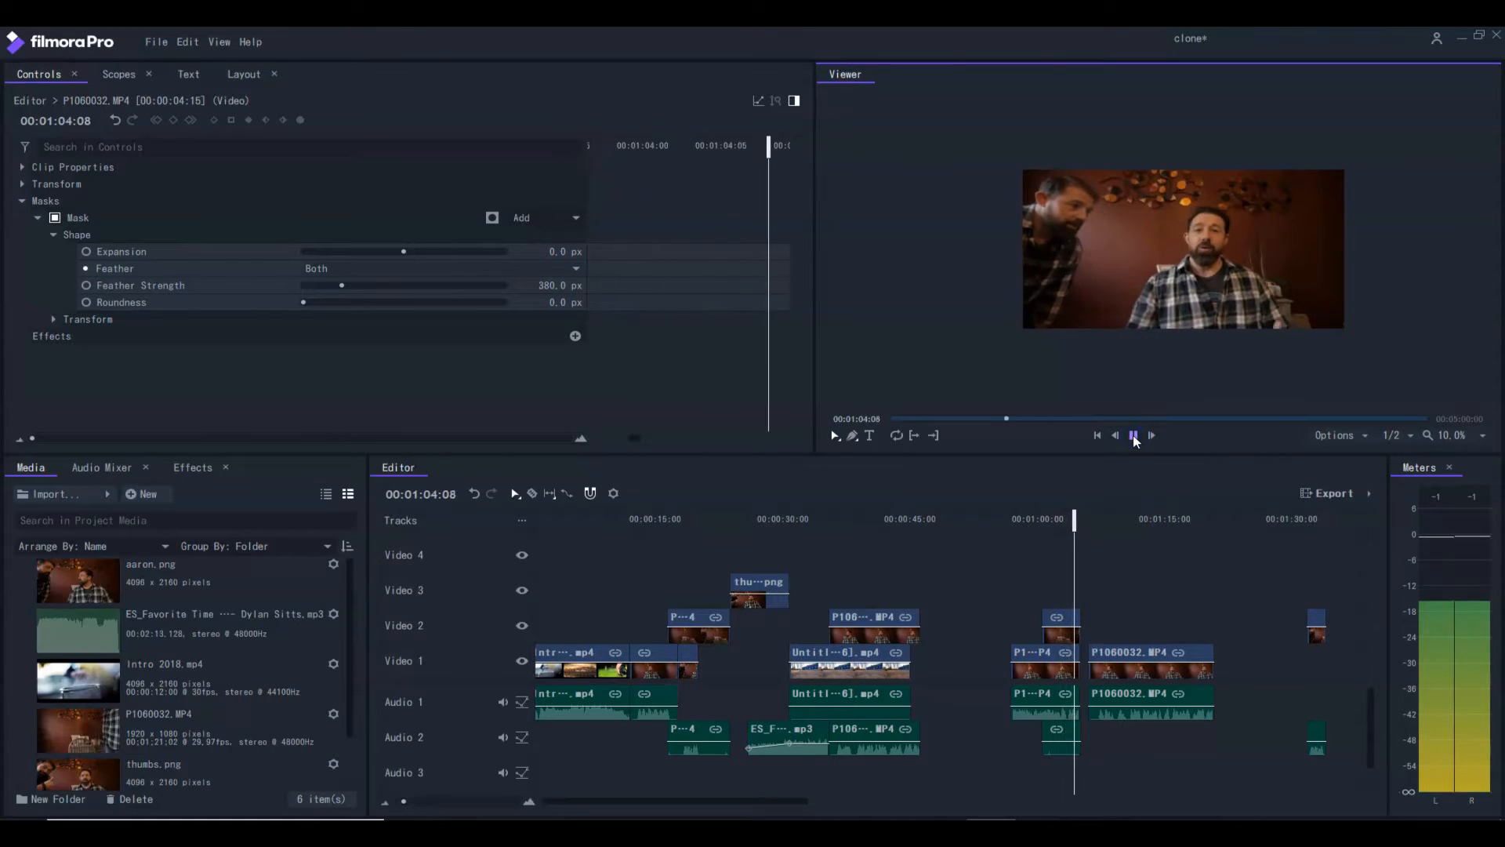
left_click(1098, 632)
Move the long last clip on Video 1 earlier to close the gap after the preceding clip.
left_click(1081, 518)
left_click_drag(1081, 517, 1074, 517)
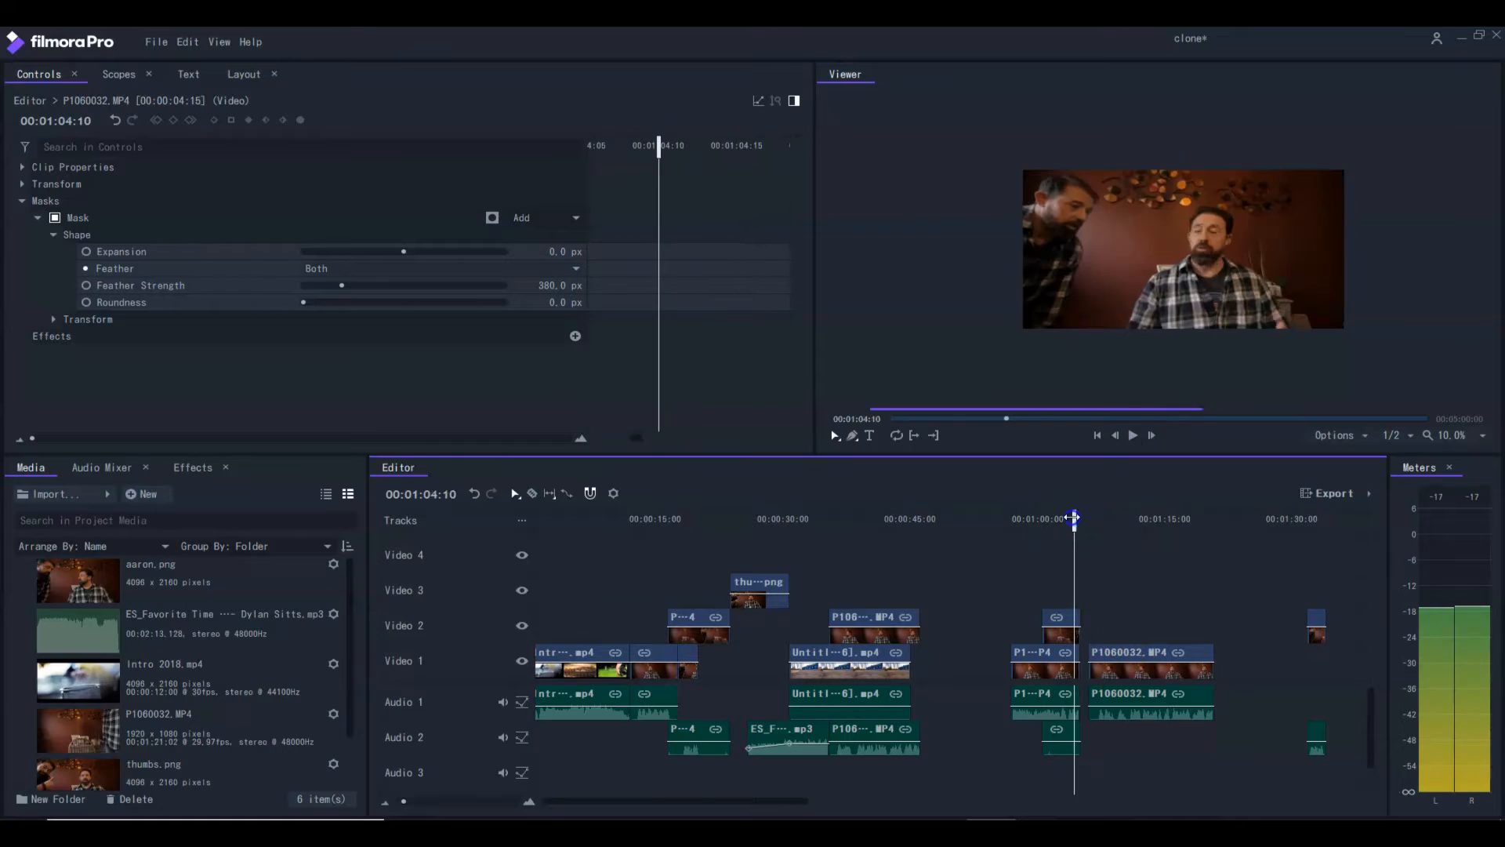
left_click_drag(1109, 663, 1098, 648)
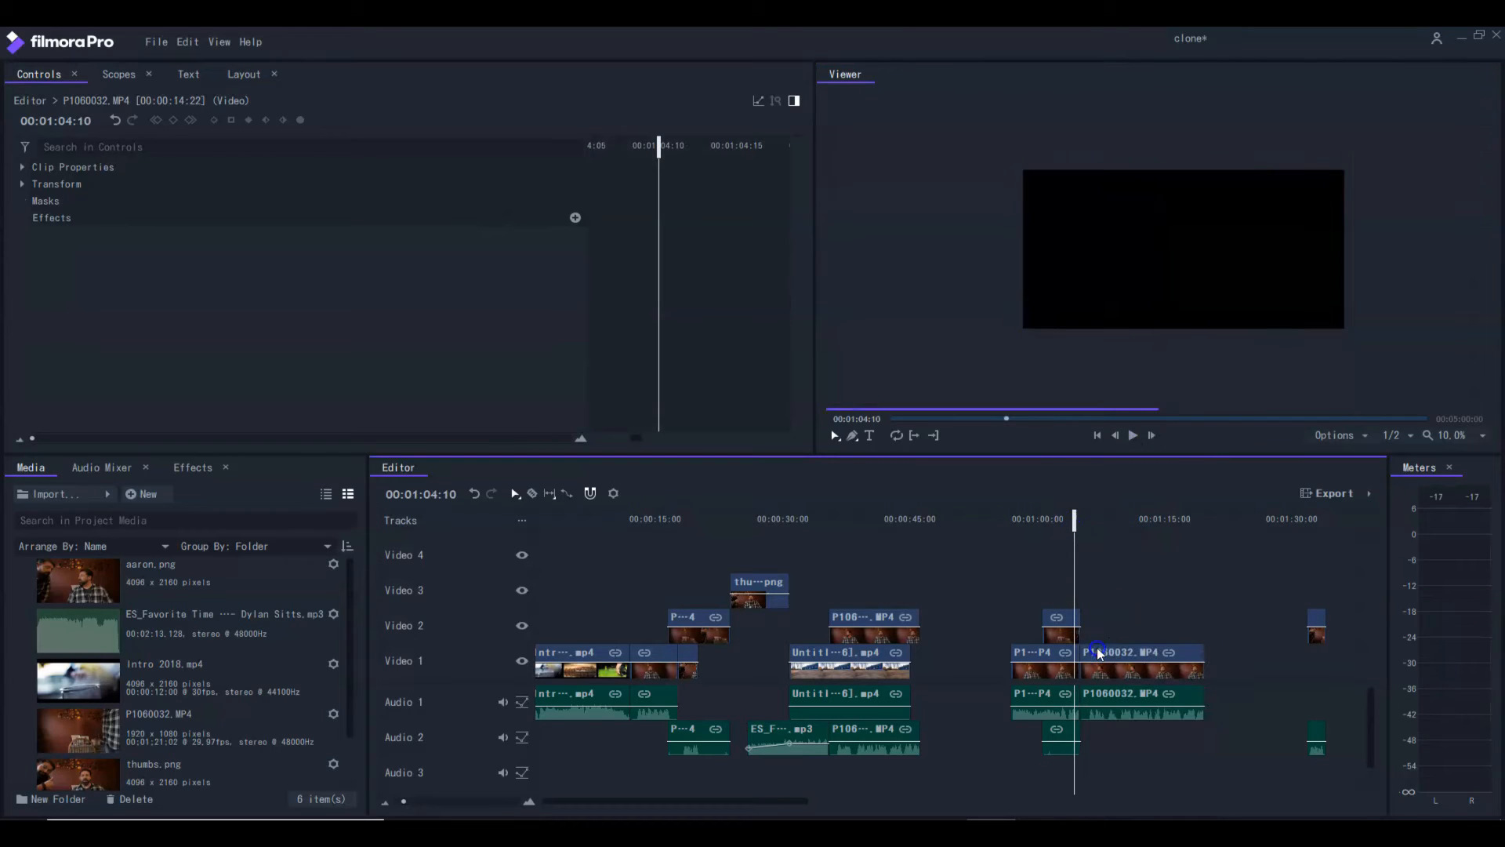
Move the last Video 2 clip to start at 00:01:05:19 above the long Video 1 clip and select it.
left_click_drag(1074, 521, 1085, 524)
left_click_drag(1316, 616, 1230, 618)
left_click_drag(1134, 607, 1101, 610)
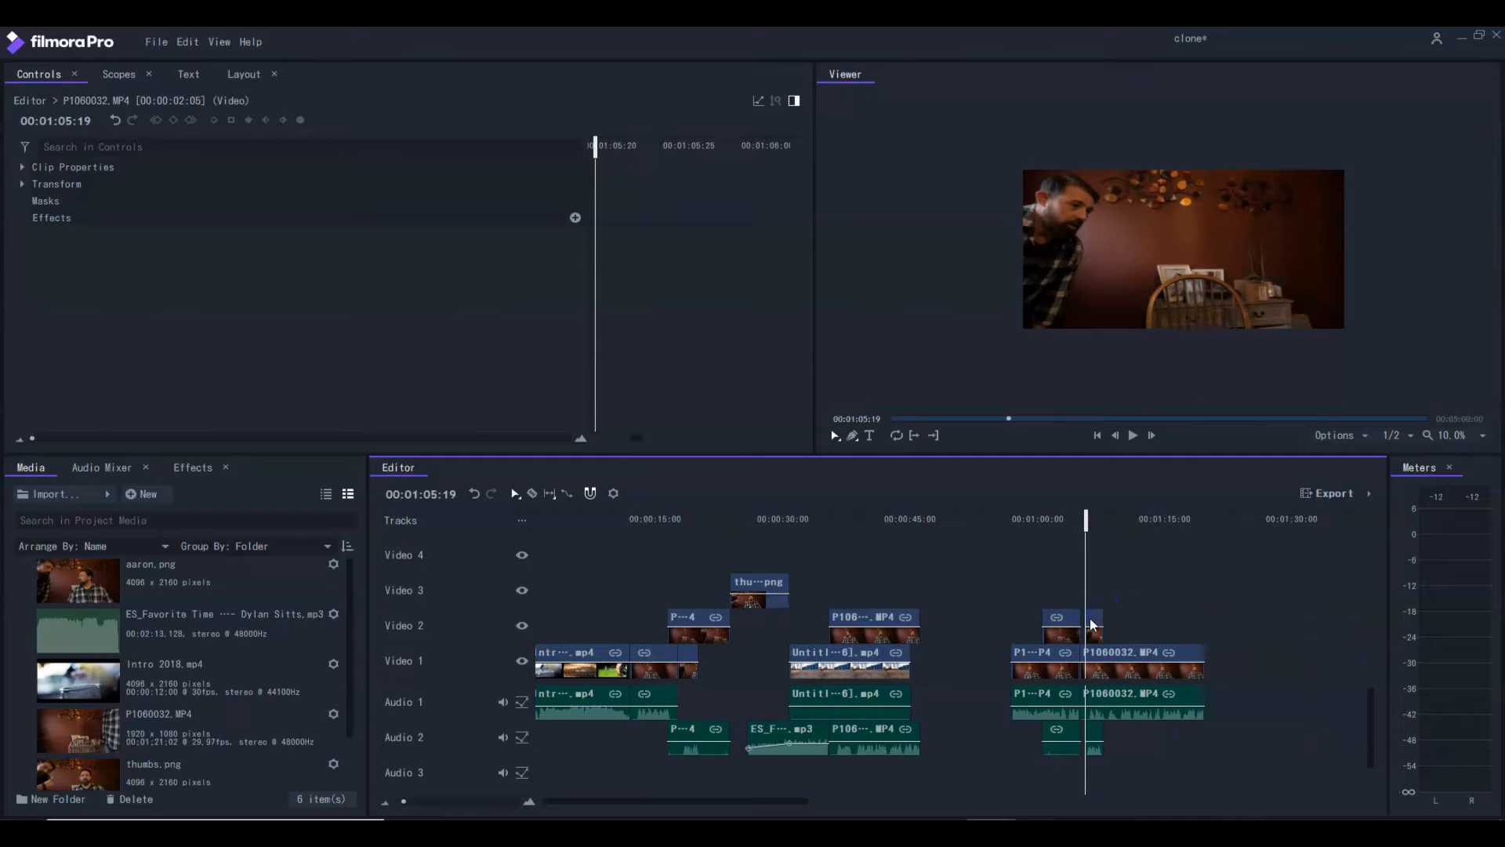
left_click(1092, 620)
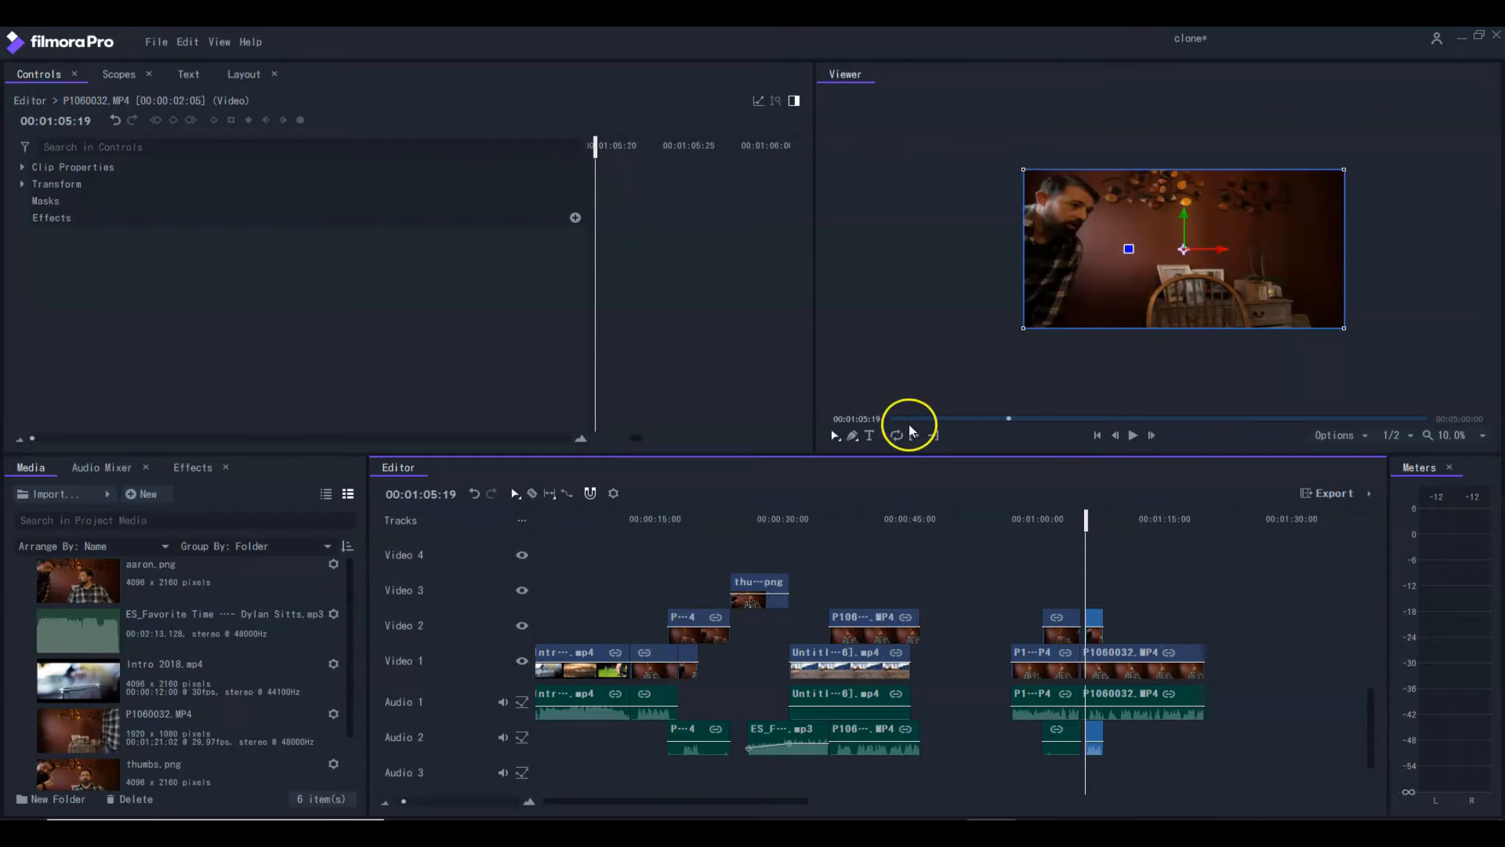
Draw a pen mask on the last Video 2 clip around the leaning man, extending past the frame's outer edges.
left_click(852, 435)
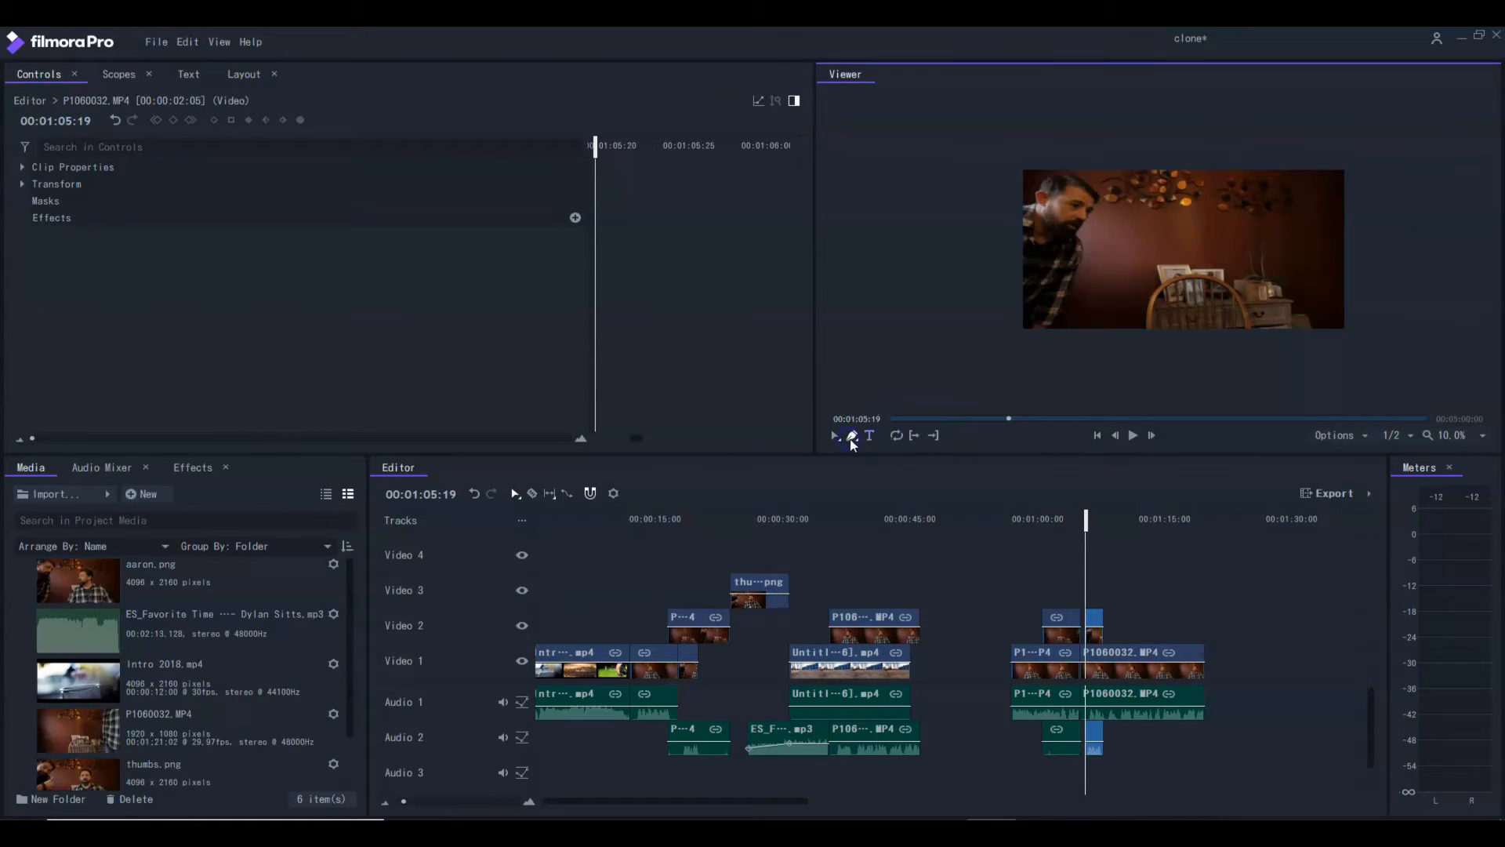
left_click(1108, 174)
left_click(1112, 336)
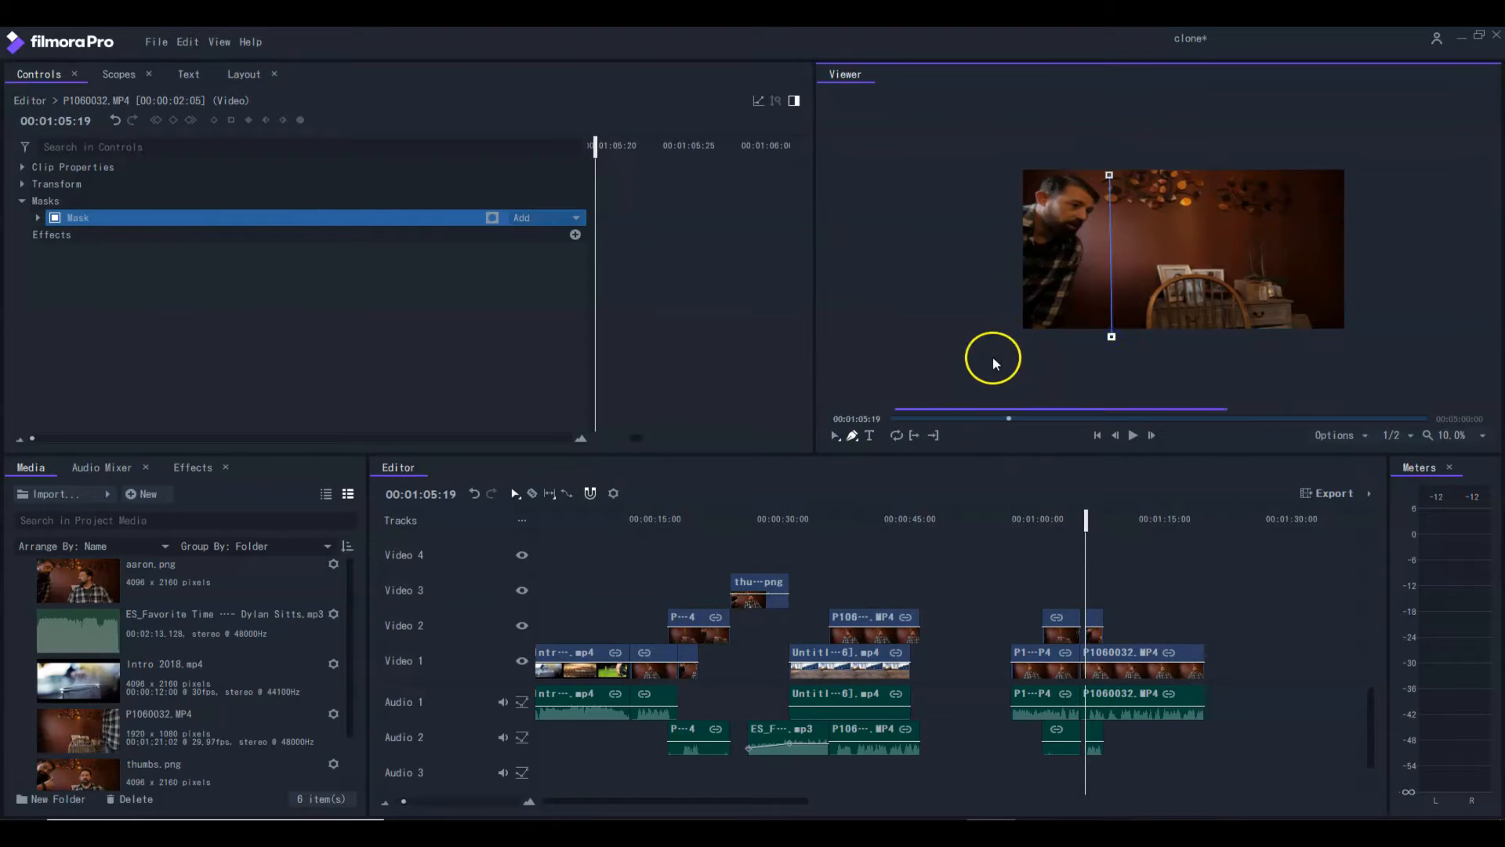
left_click(1001, 329)
left_click(1004, 165)
left_click(1105, 154)
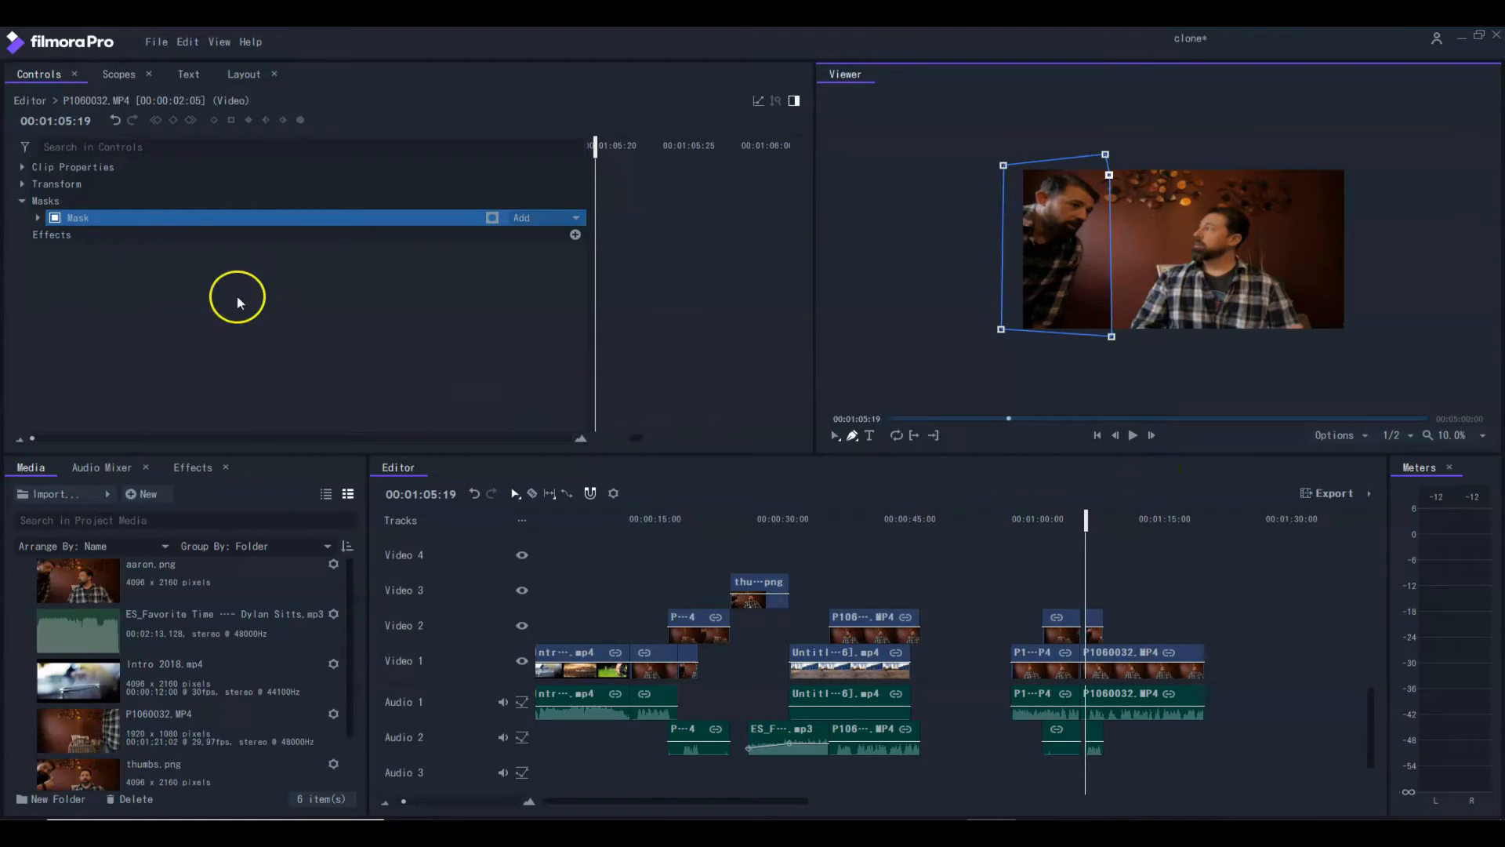
Set the new mask's feather strength to 380 px with feathering on Both sides.
left_click(36, 219)
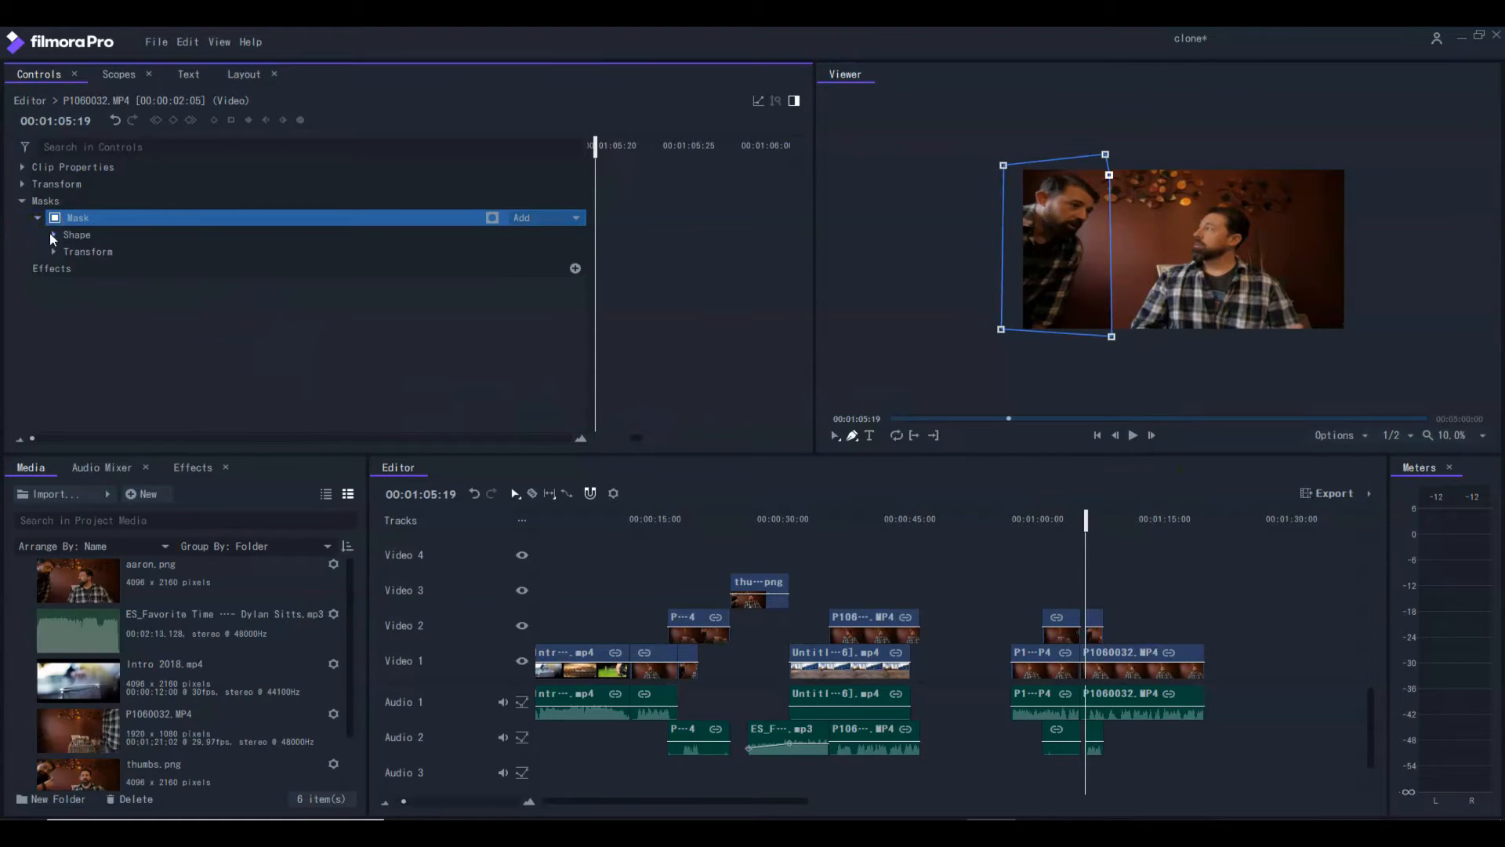
left_click(53, 234)
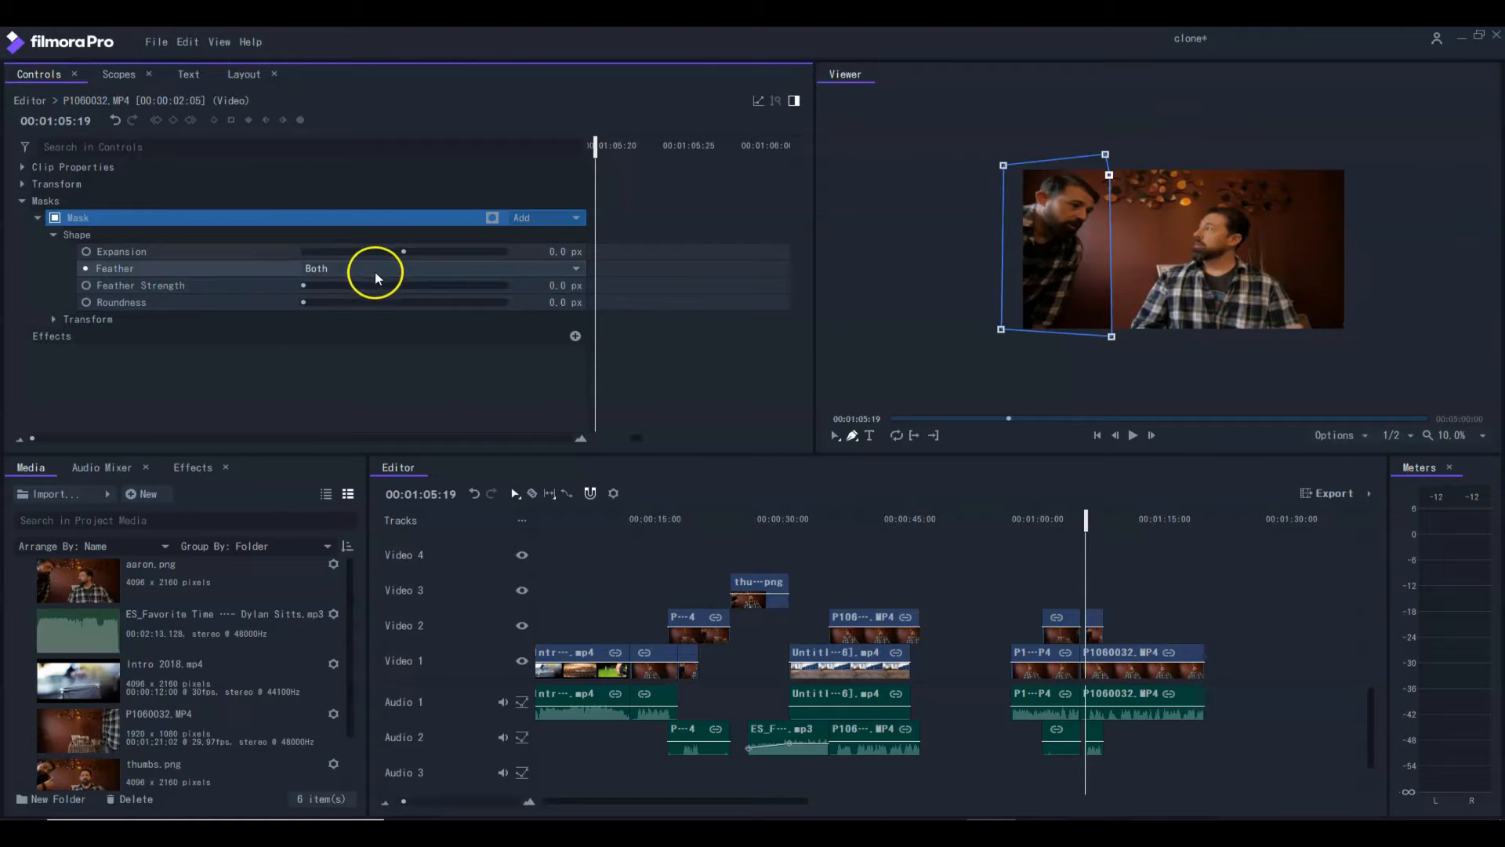
left_click(335, 287)
left_click_drag(334, 287, 342, 288)
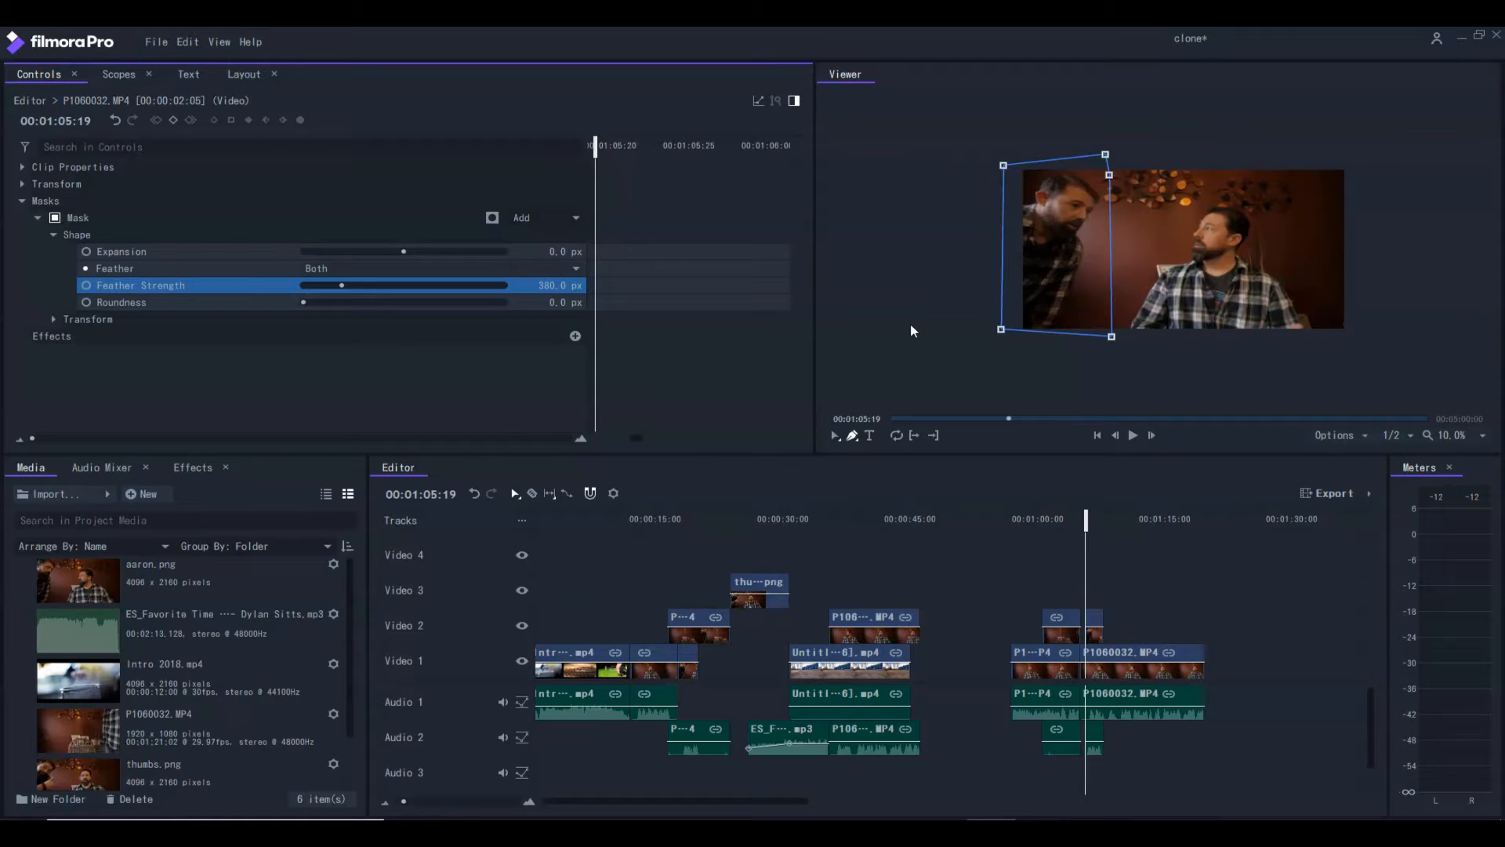
left_click(1143, 472)
left_click(1126, 380)
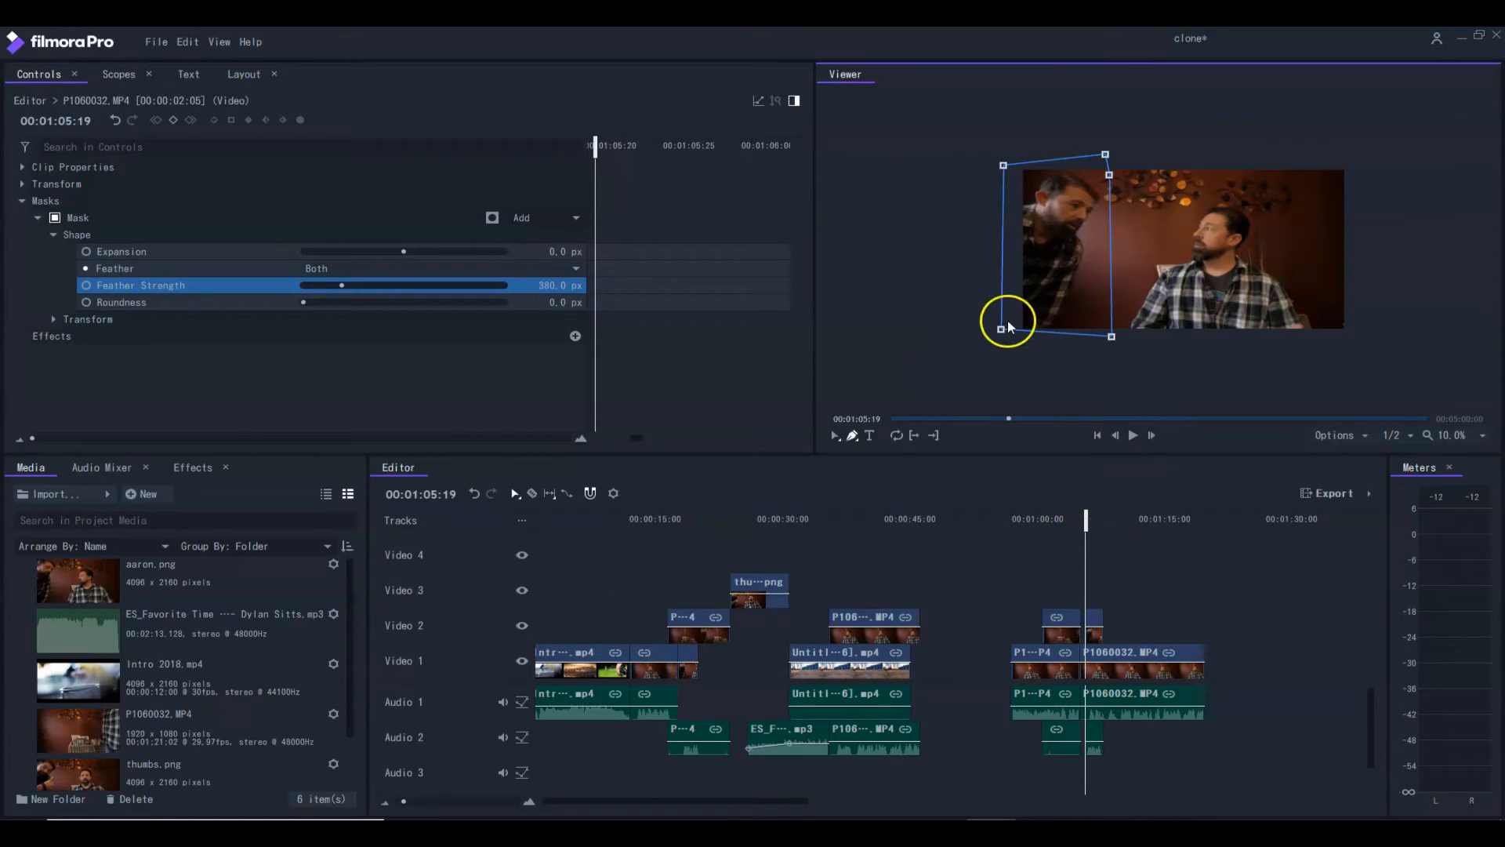
left_click(1036, 276)
Play back the last masked Video 2 clip from 00:01:05:19 to check the clone effect.
left_click(1096, 625)
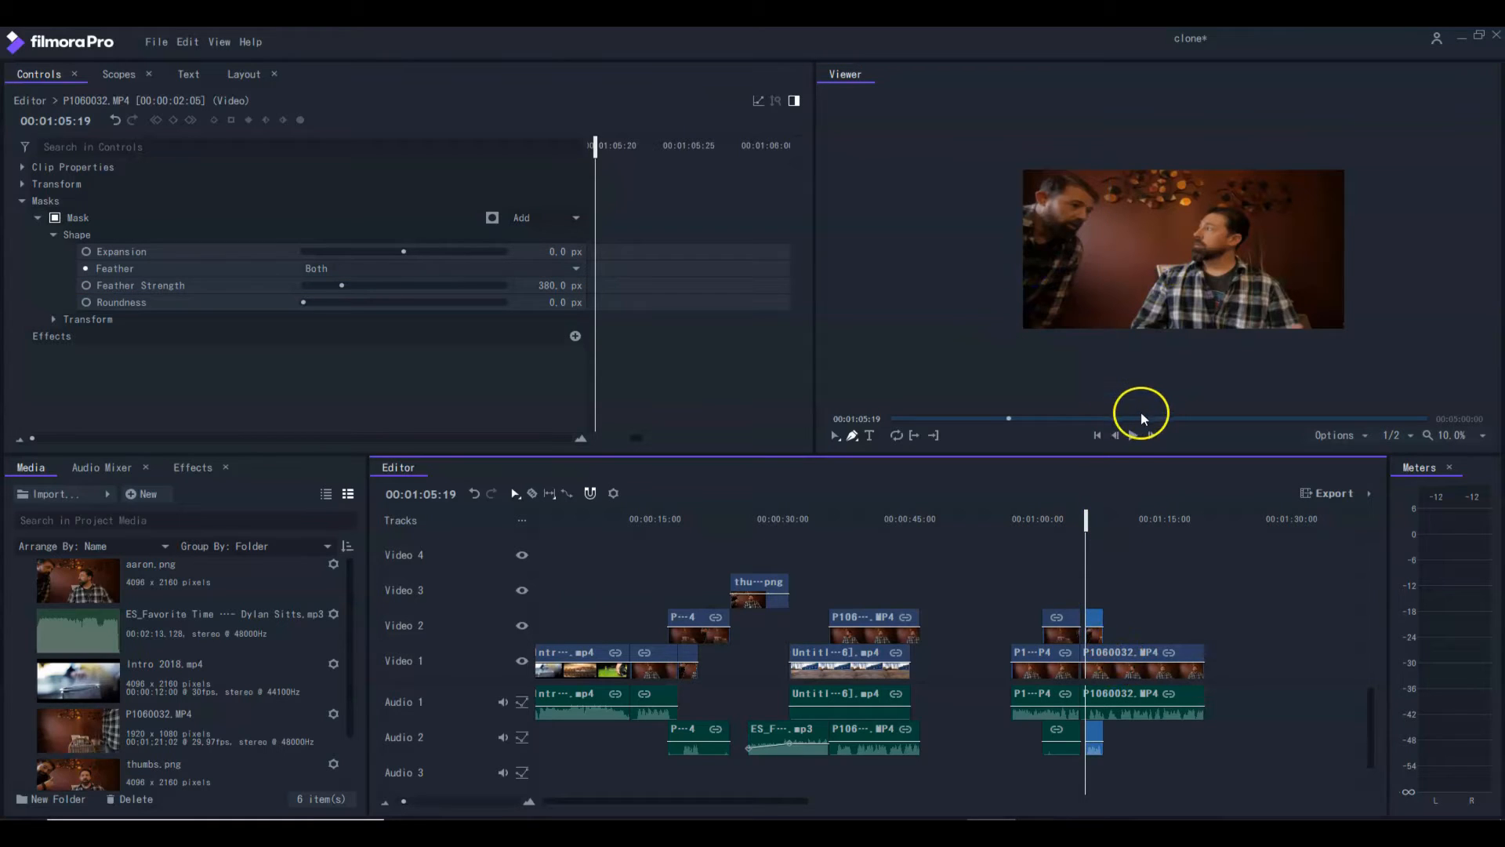
left_click(1133, 435)
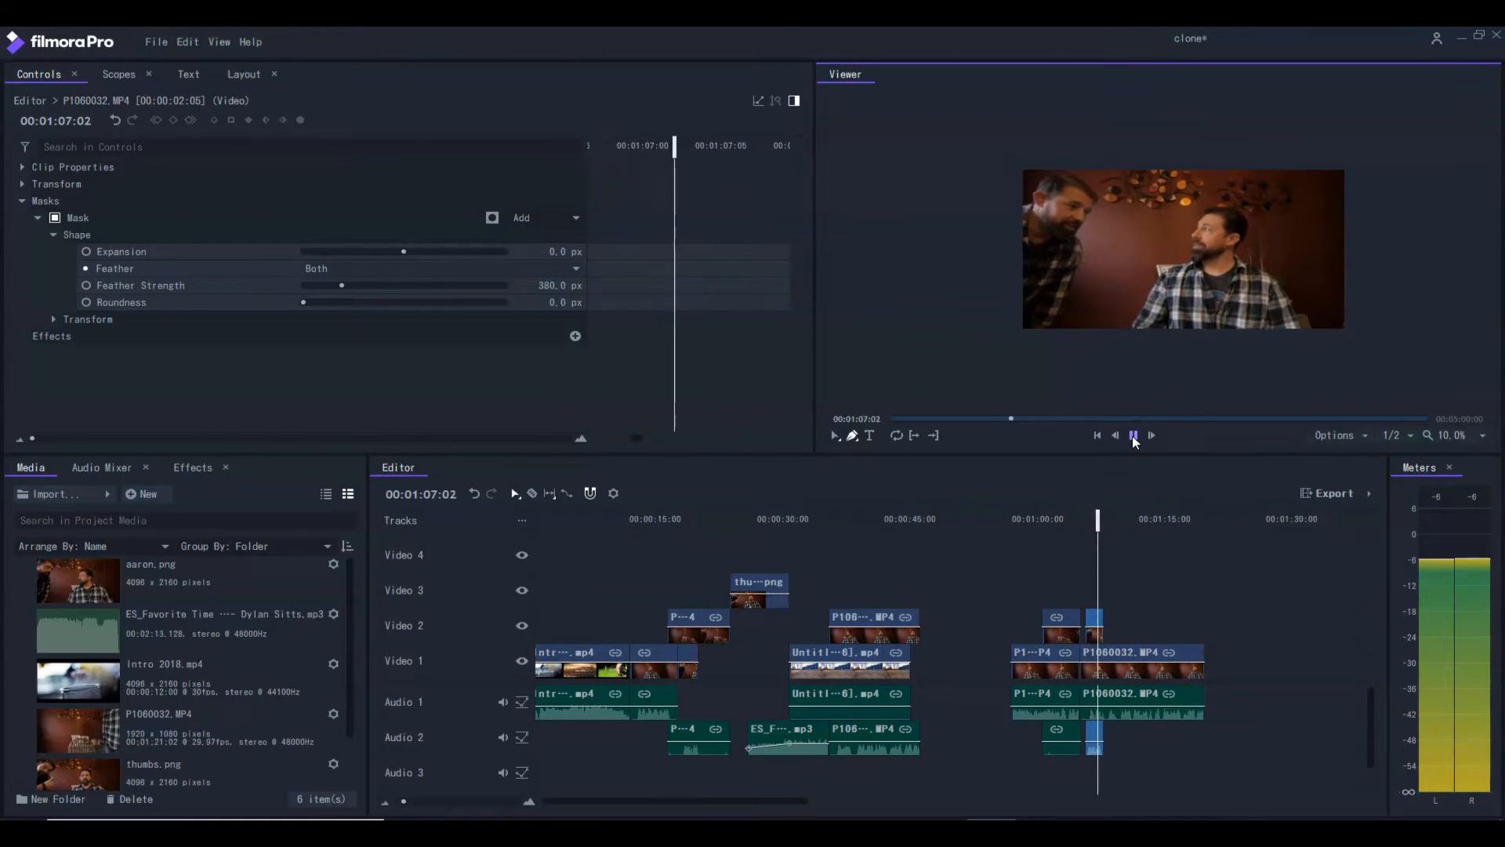
left_click(1133, 435)
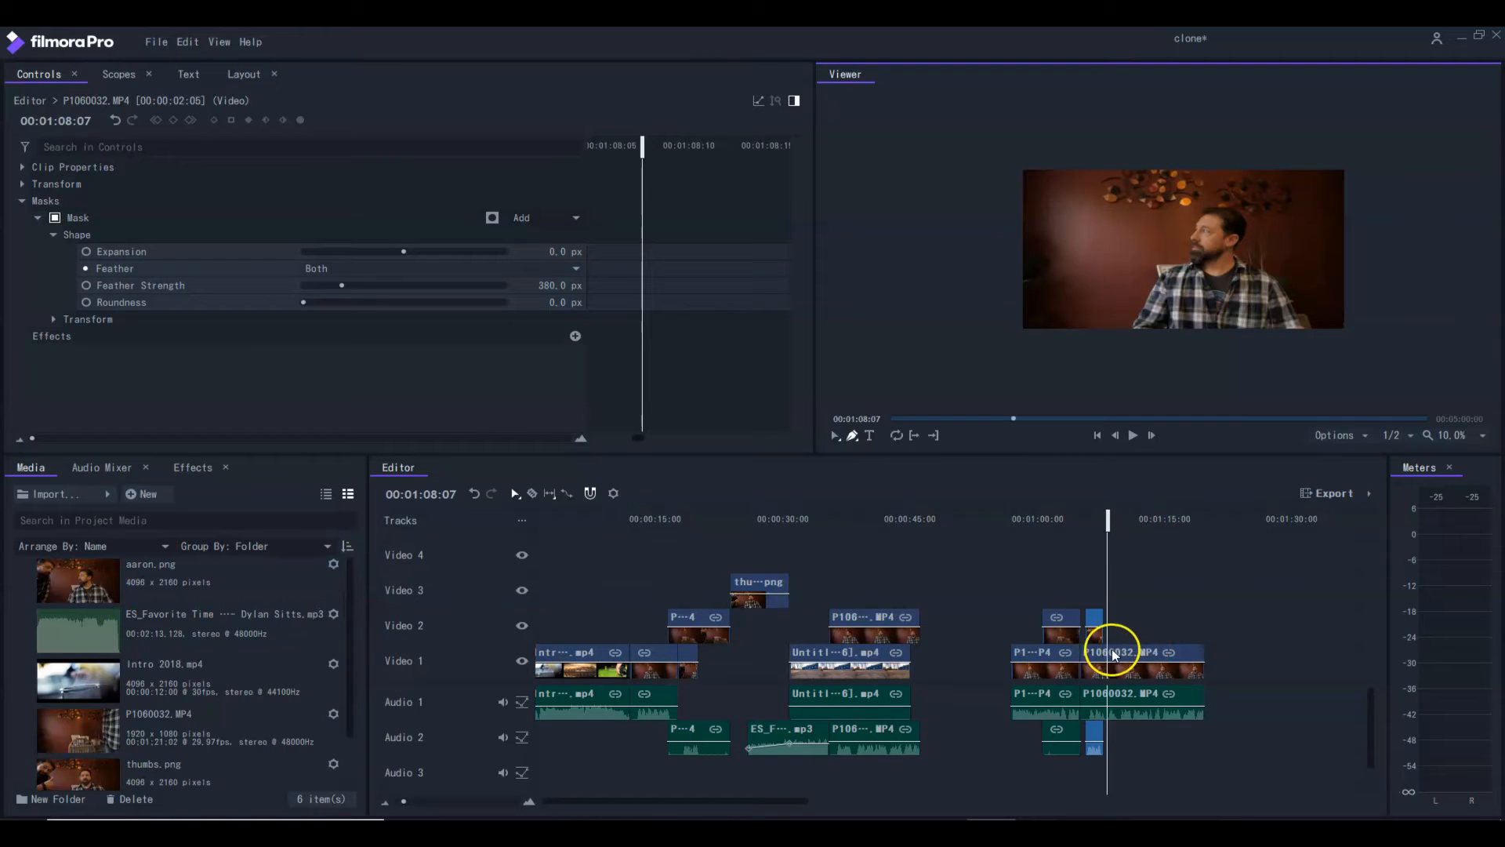
Close the gap between the last two Video 2 clips and check the frame at 00:01:03:11.
left_click_drag(1107, 651, 1172, 652)
left_click_drag(73, 584, 581, 575)
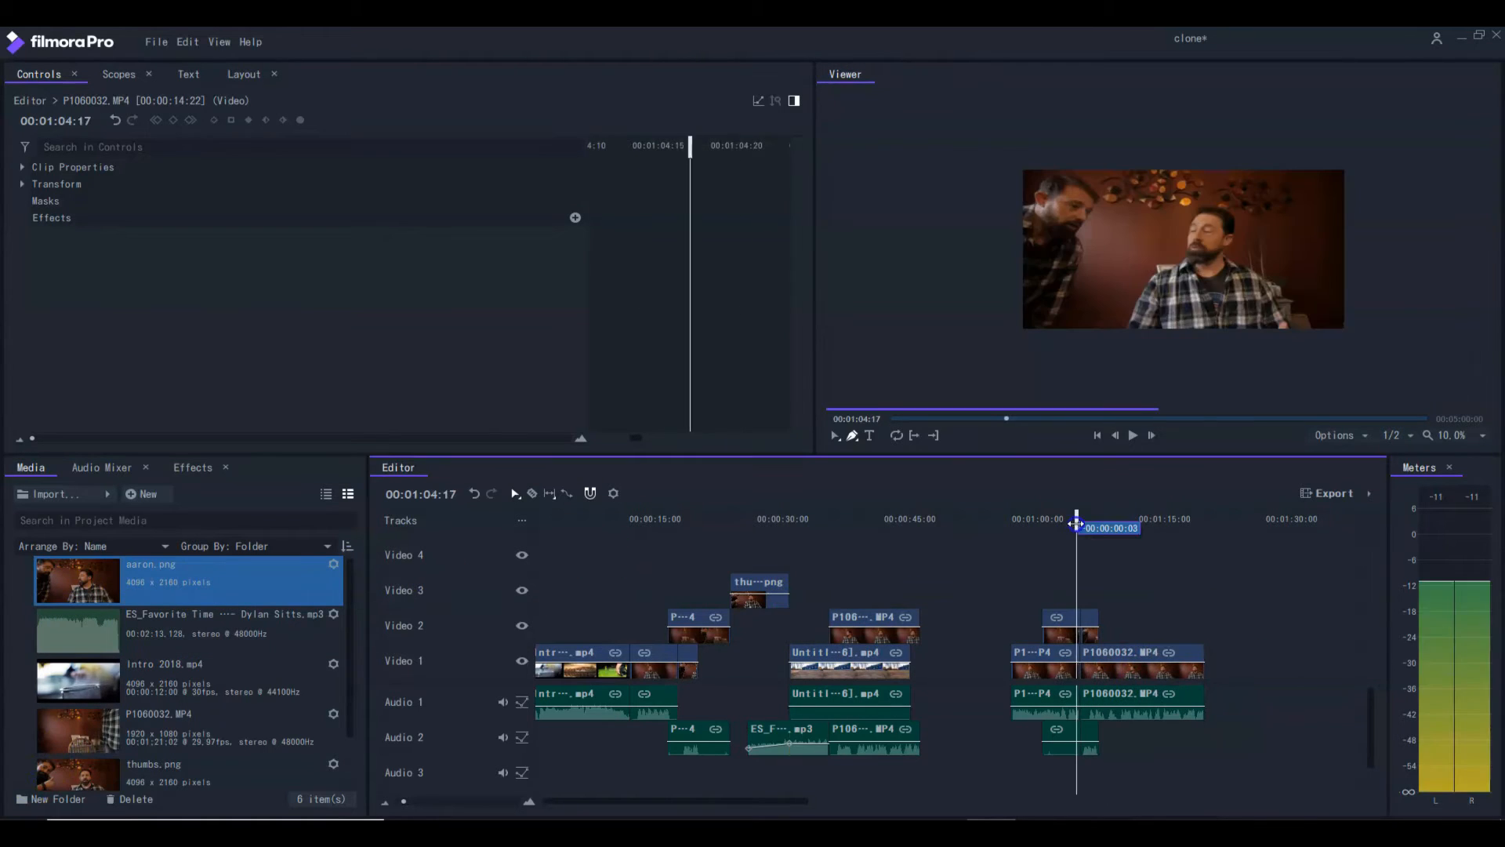
left_click_drag(1079, 523, 1068, 525)
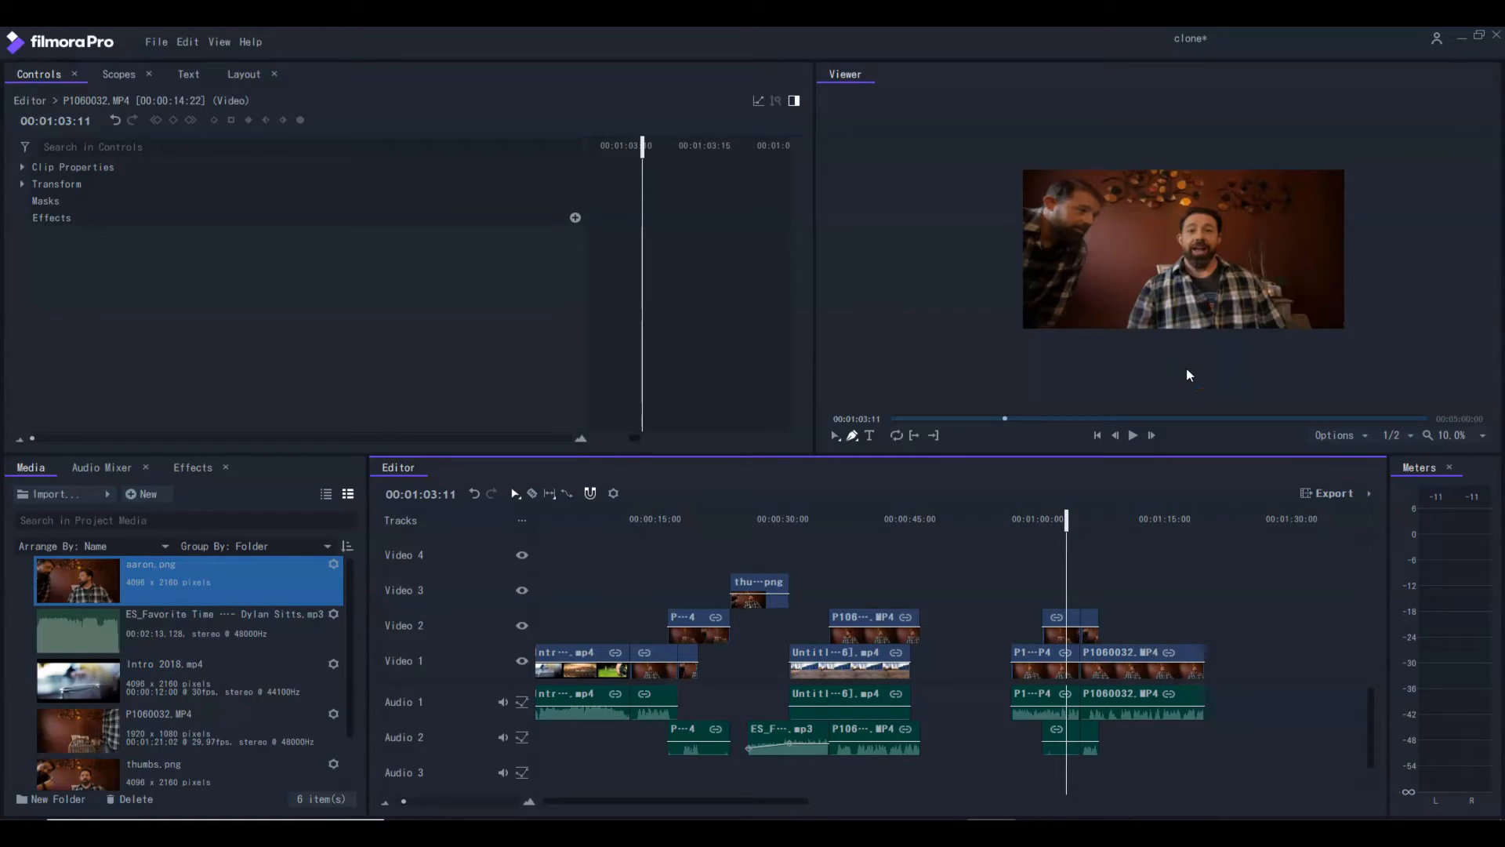
Review the viewer's frame export option and the aaron.png still in the project media.
left_click(1117, 602)
left_click(1088, 618)
left_click(1365, 436)
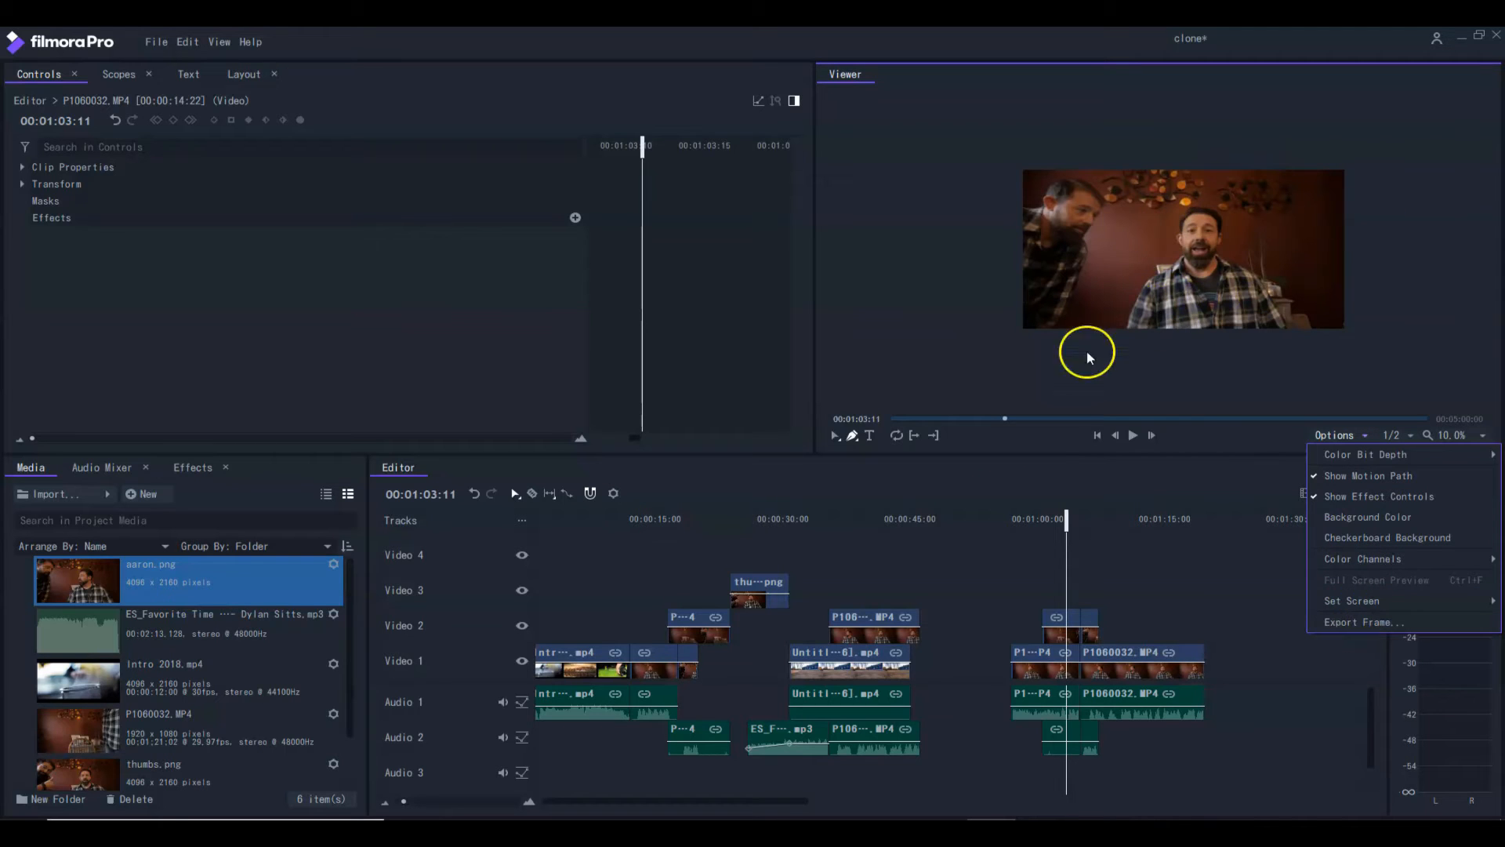
left_click(66, 588)
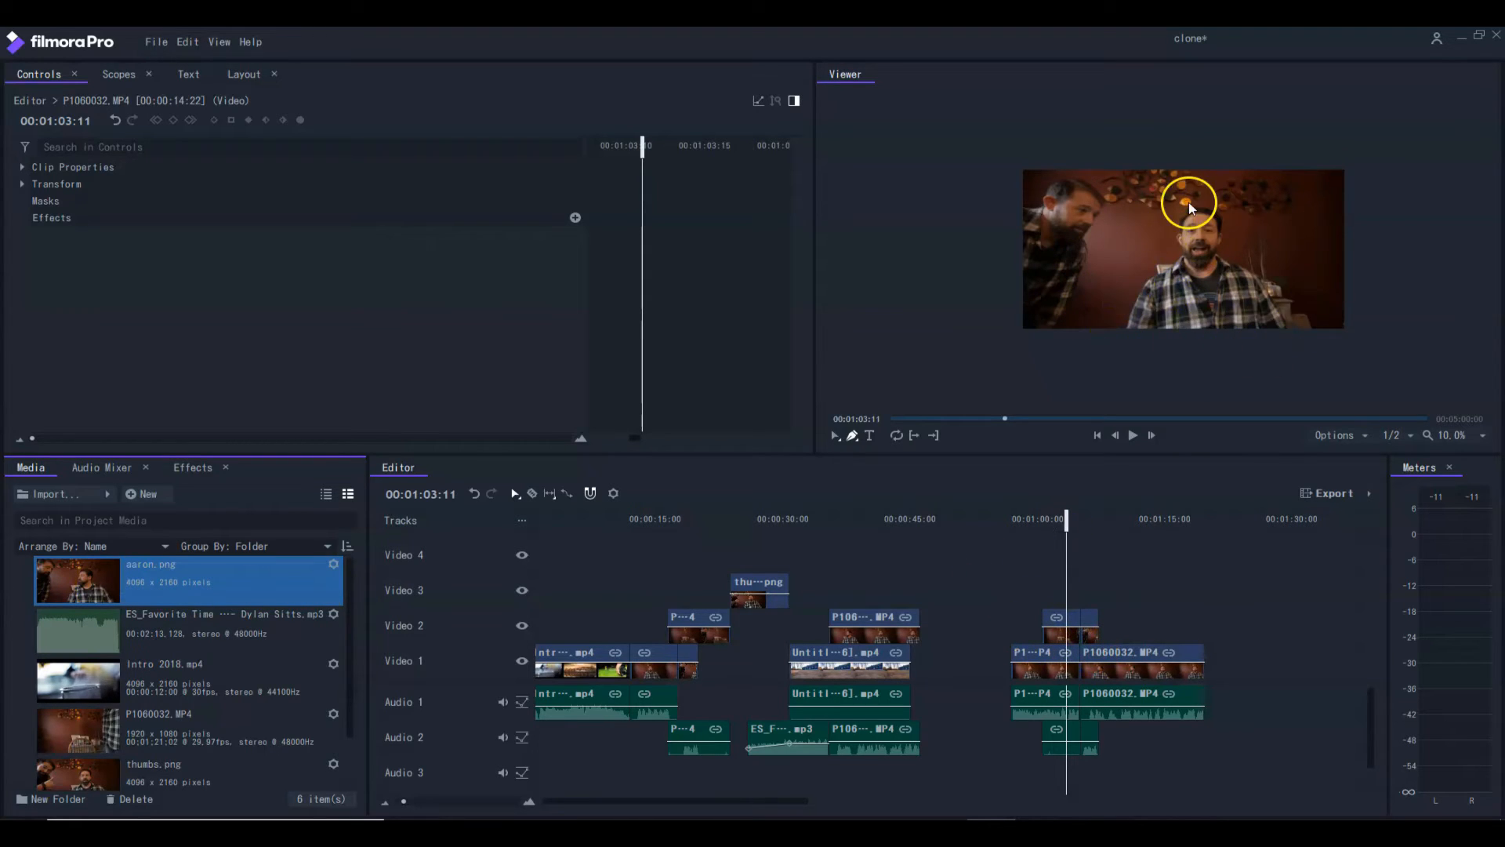
Play back the earlier finished clone section up to 00:00:18:19 and inspect the aaron.png still placed on Video 1.
left_click_drag(1068, 520, 971, 520)
left_click_drag(734, 577, 669, 578)
left_click(1133, 436)
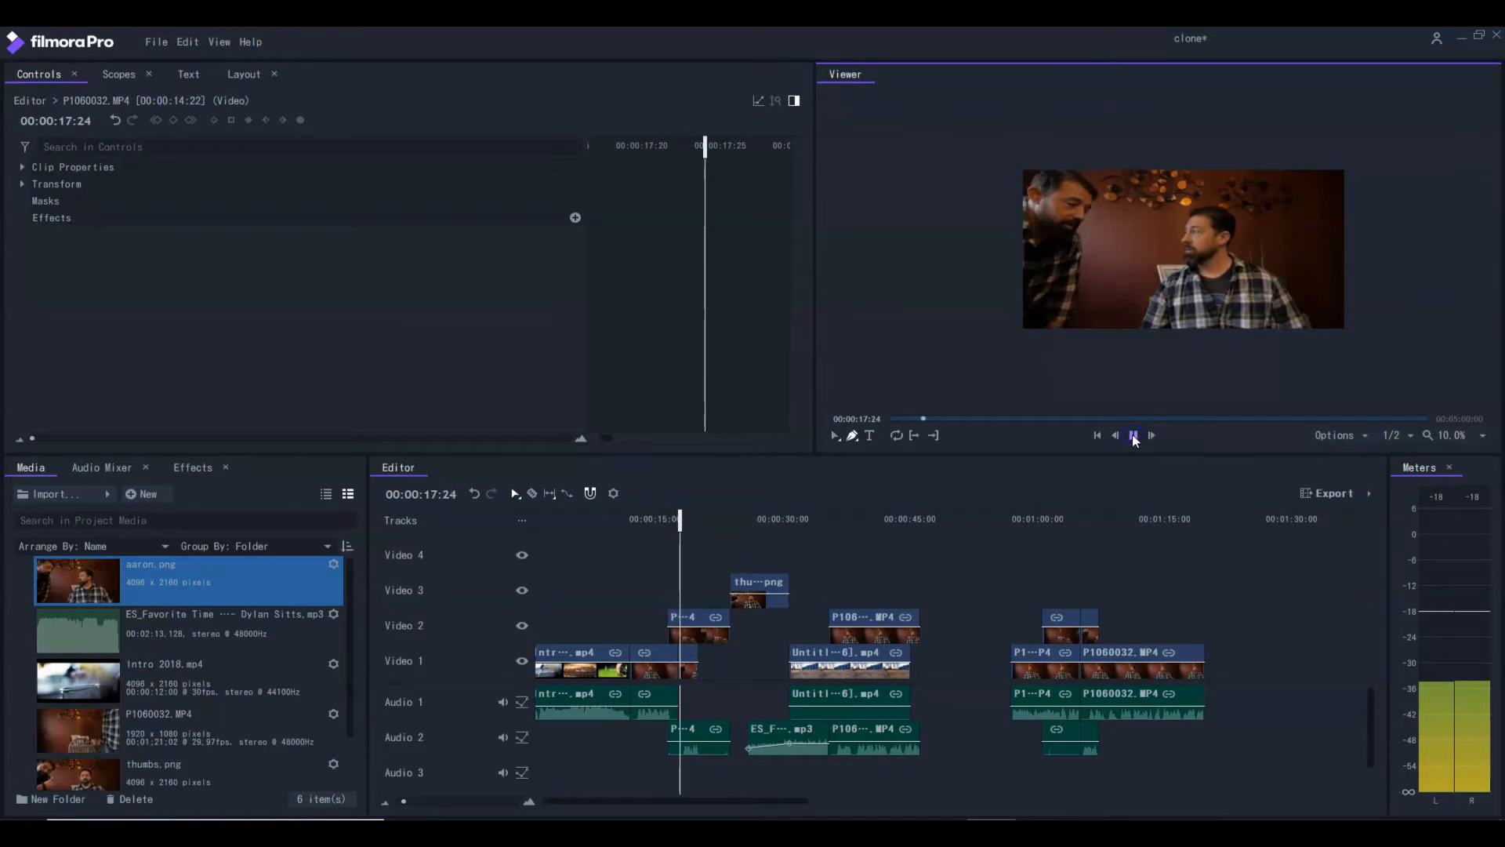
left_click(1134, 436)
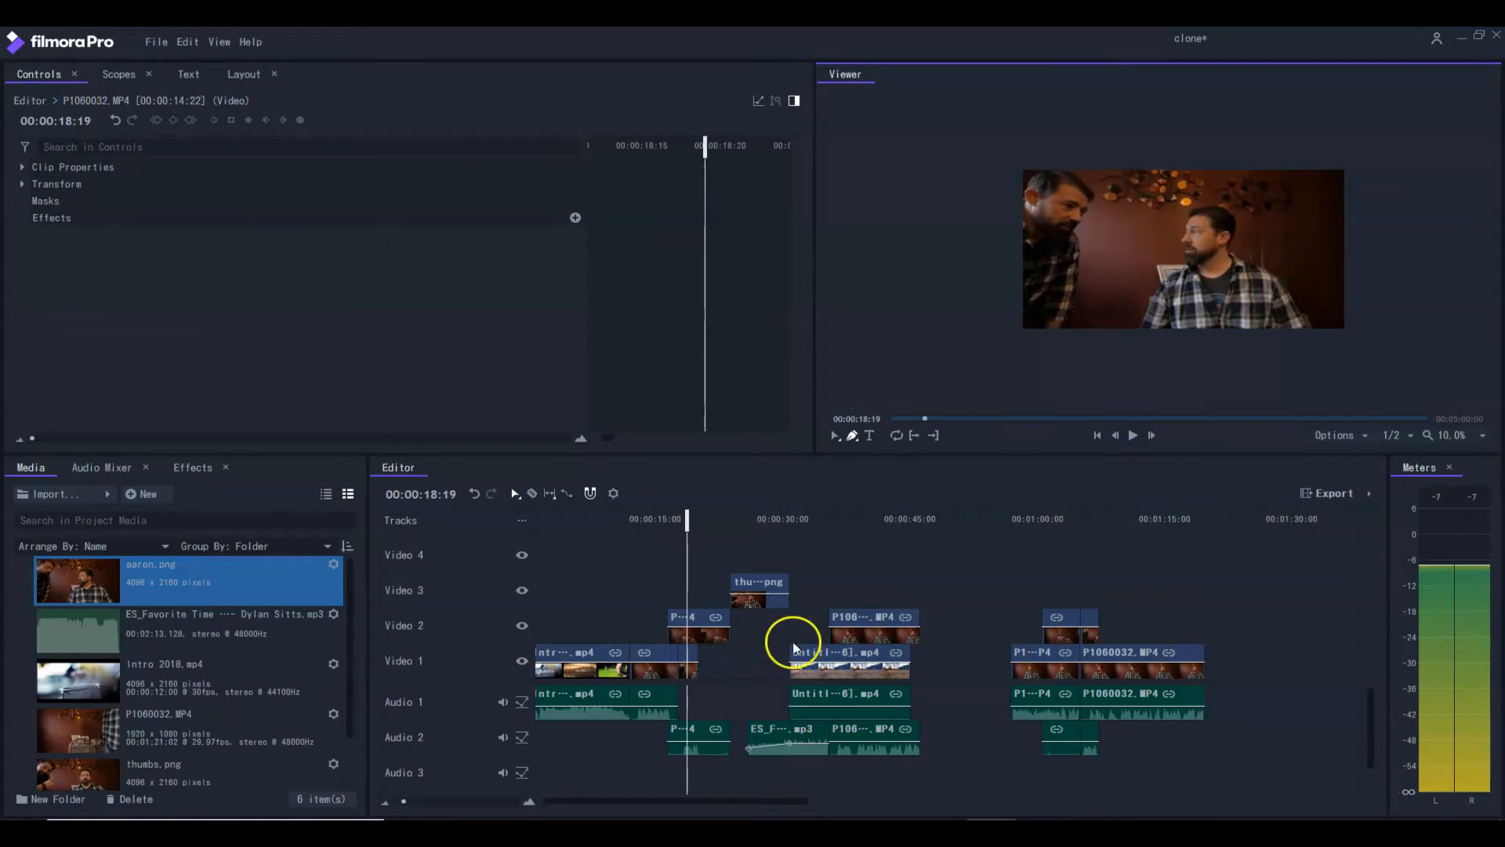
left_click(689, 663)
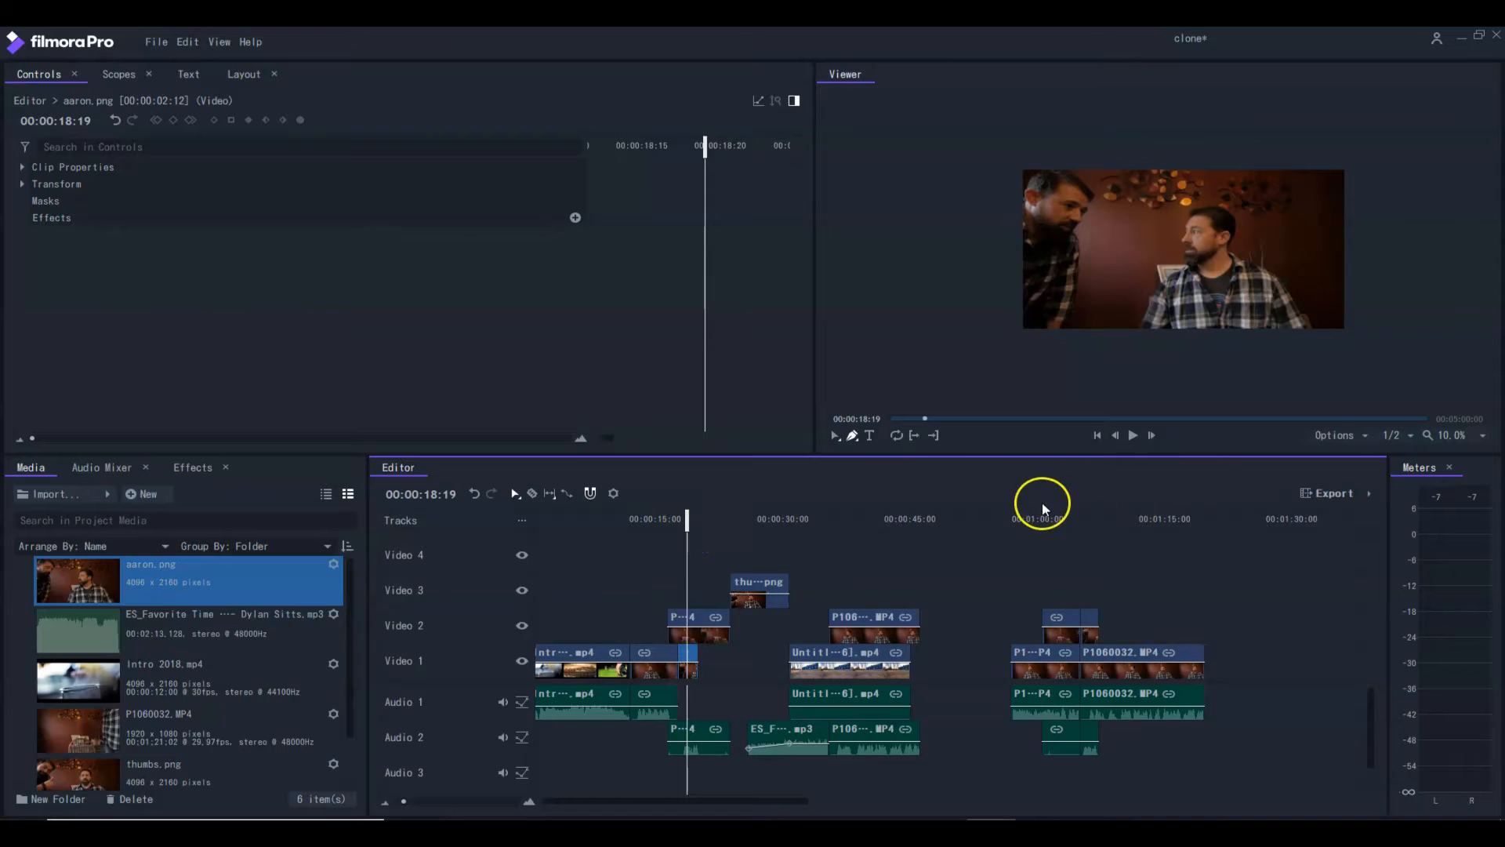
Play back the new clone section from 00:00:58:14 past the end of the last Video 2 clip.
left_click_drag(1050, 512, 1025, 527)
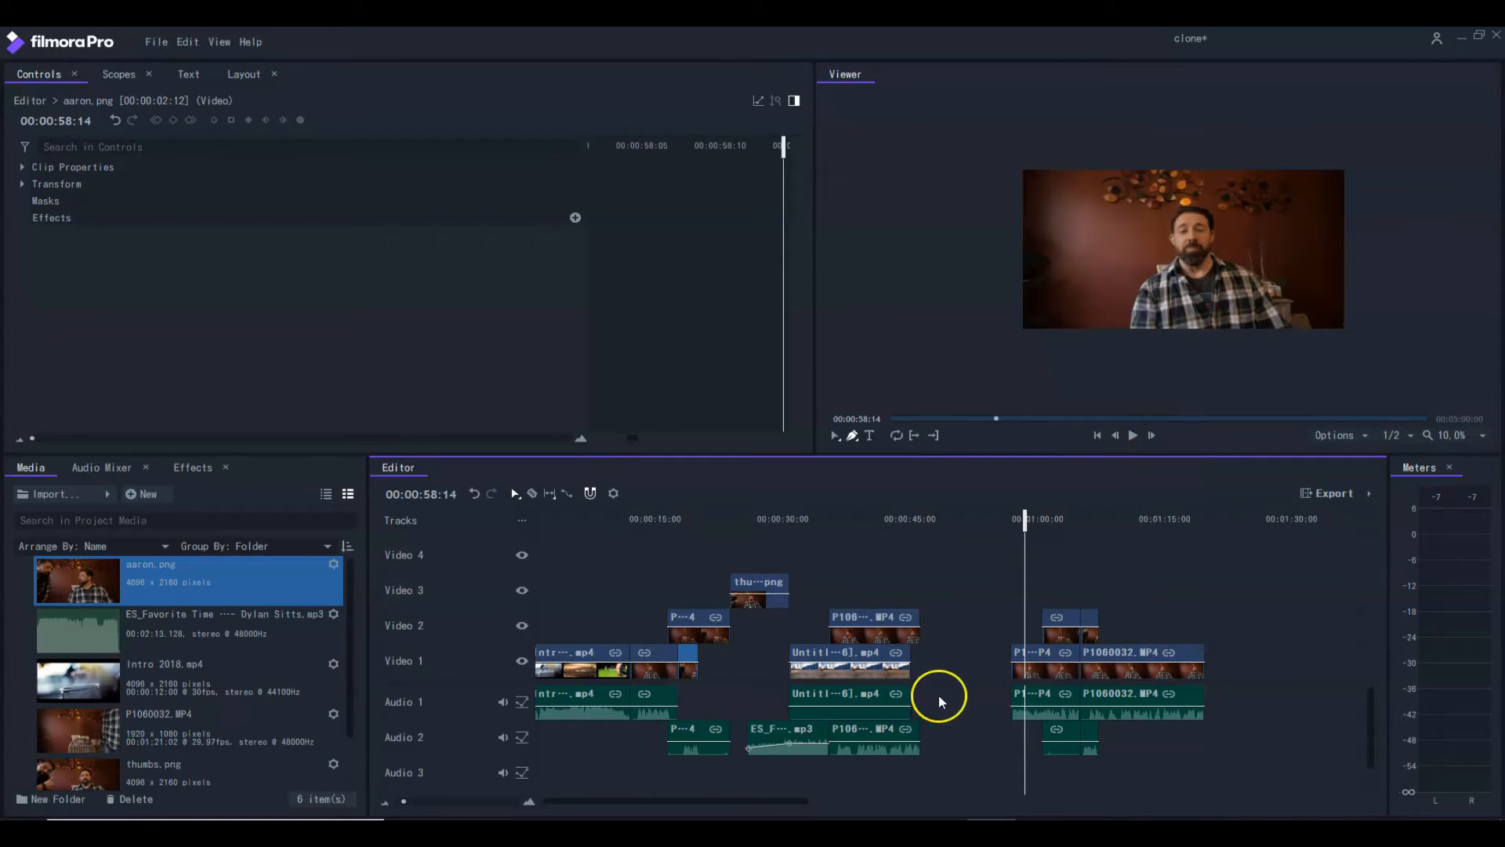
left_click(1133, 435)
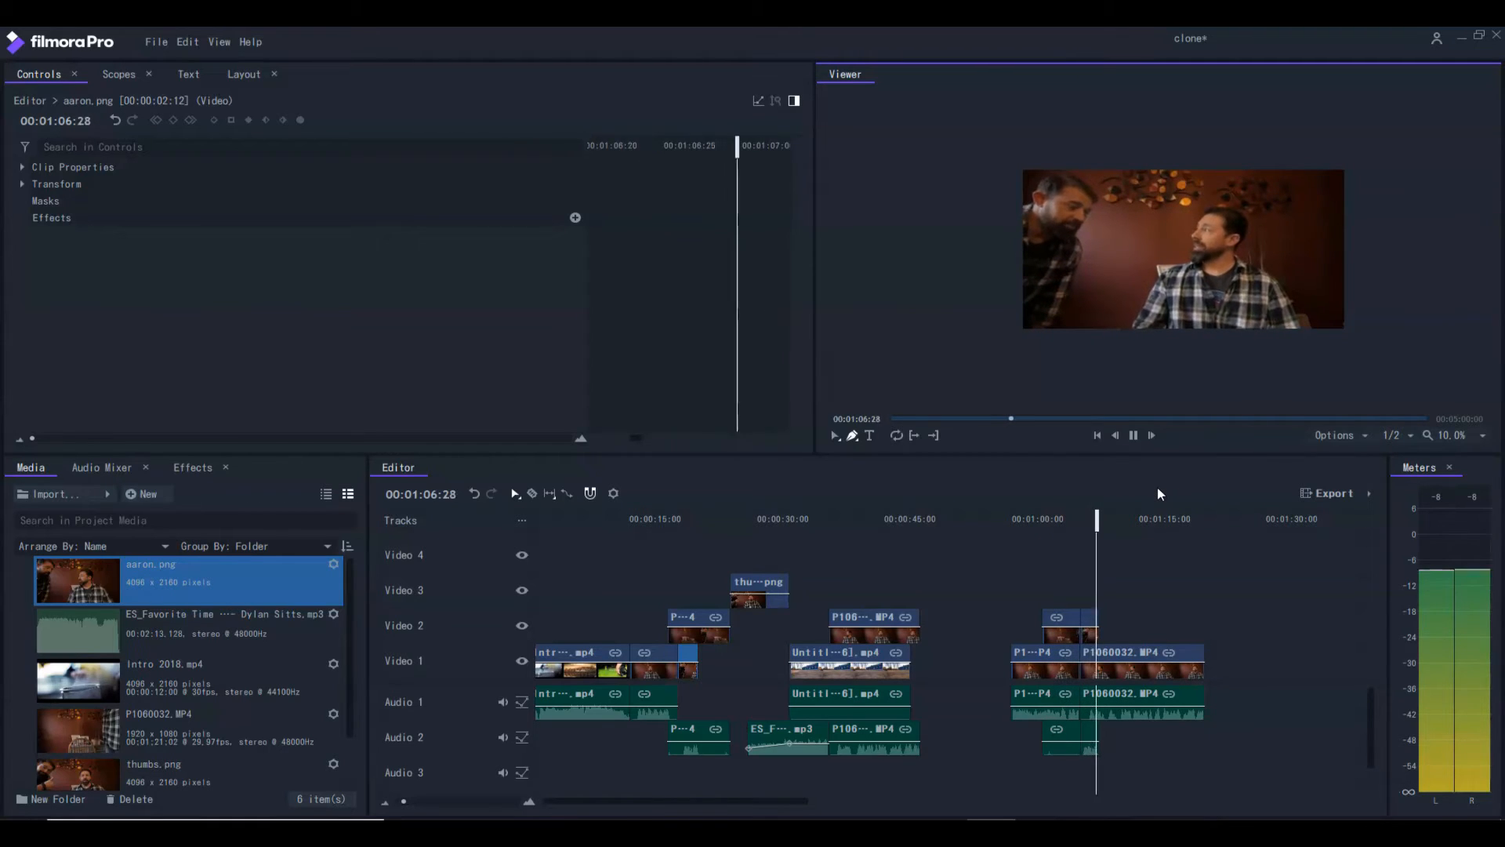
left_click(1134, 436)
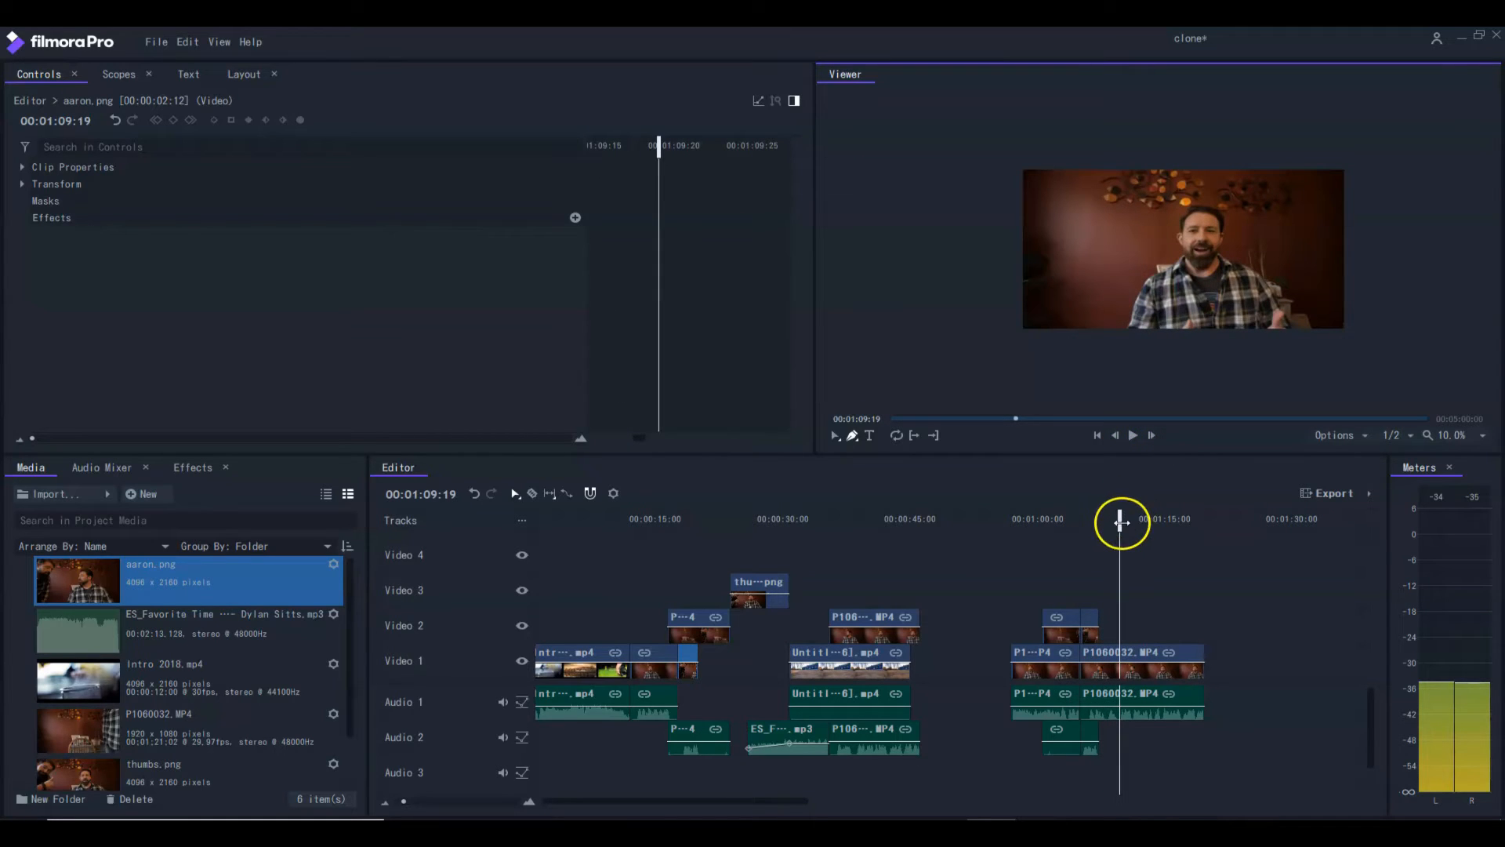
Select the last Video 2 clip with the playhead at 00:01:06:18 and start exporting that frame.
left_click_drag(1123, 521, 1096, 528)
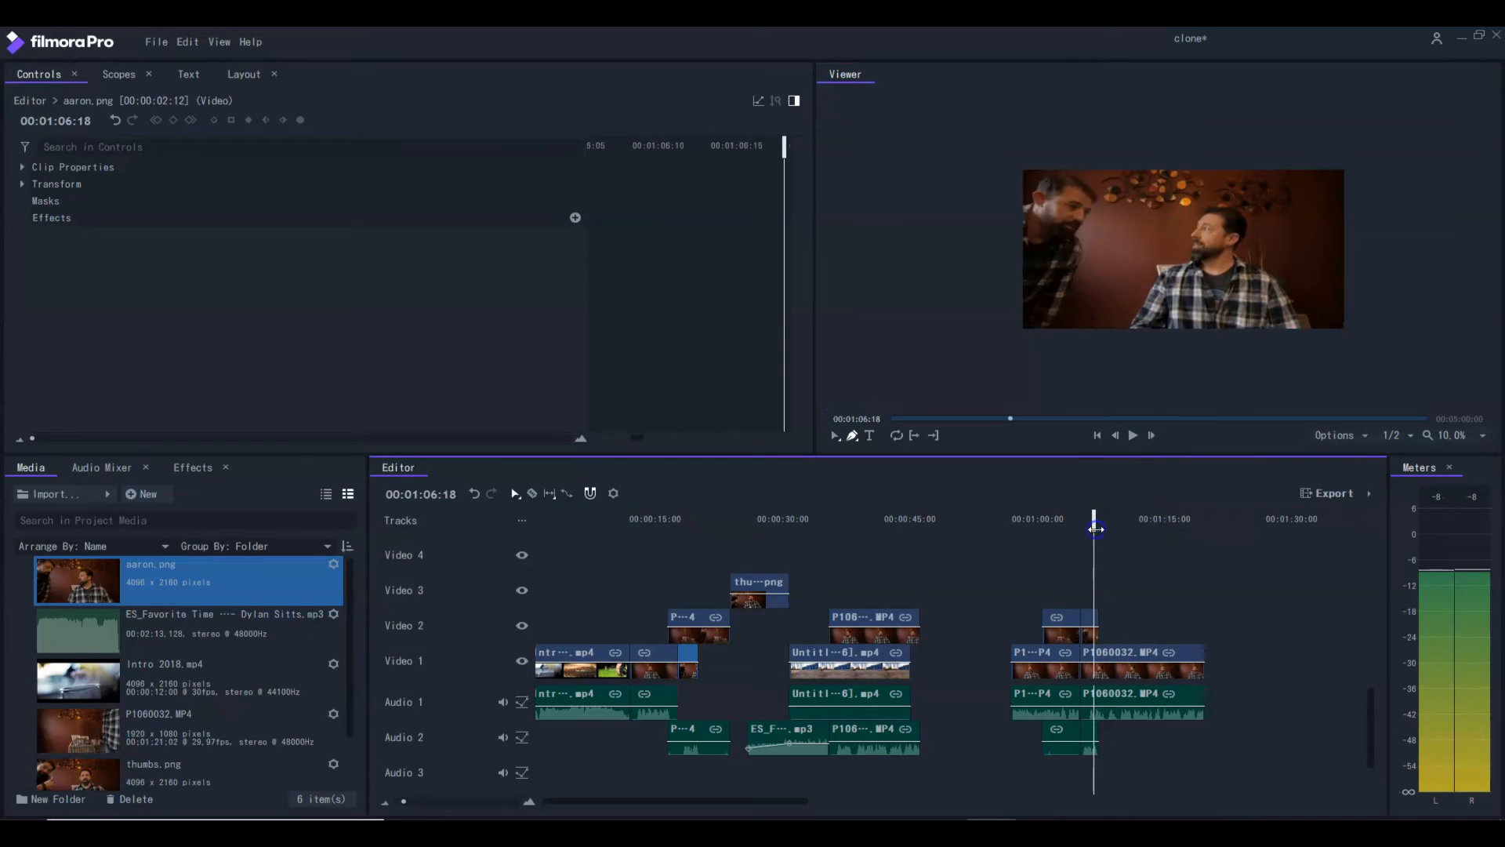
scroll(196, 679, "down", 1)
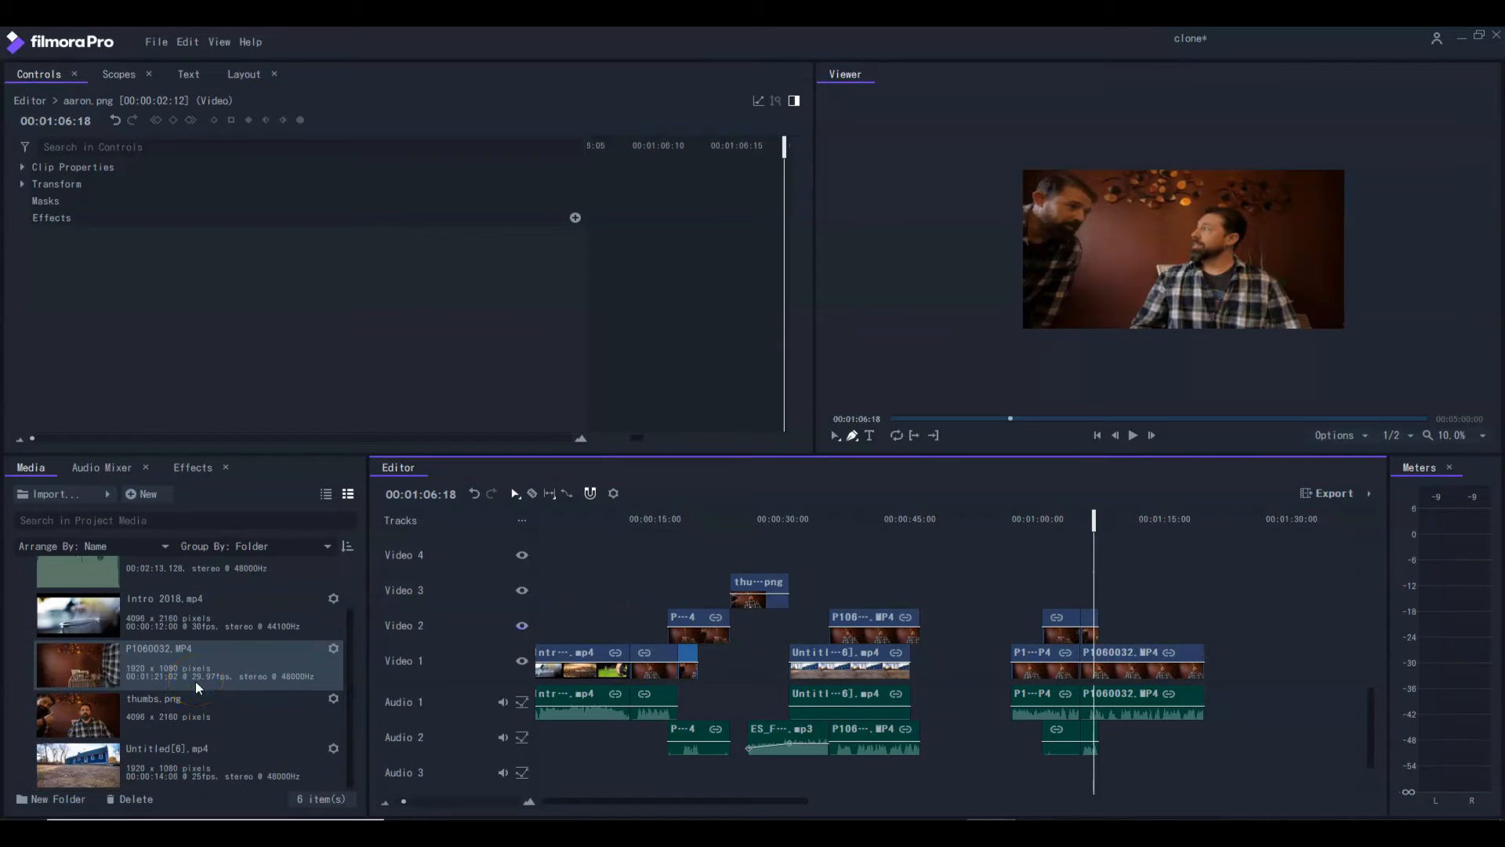
left_click(86, 728)
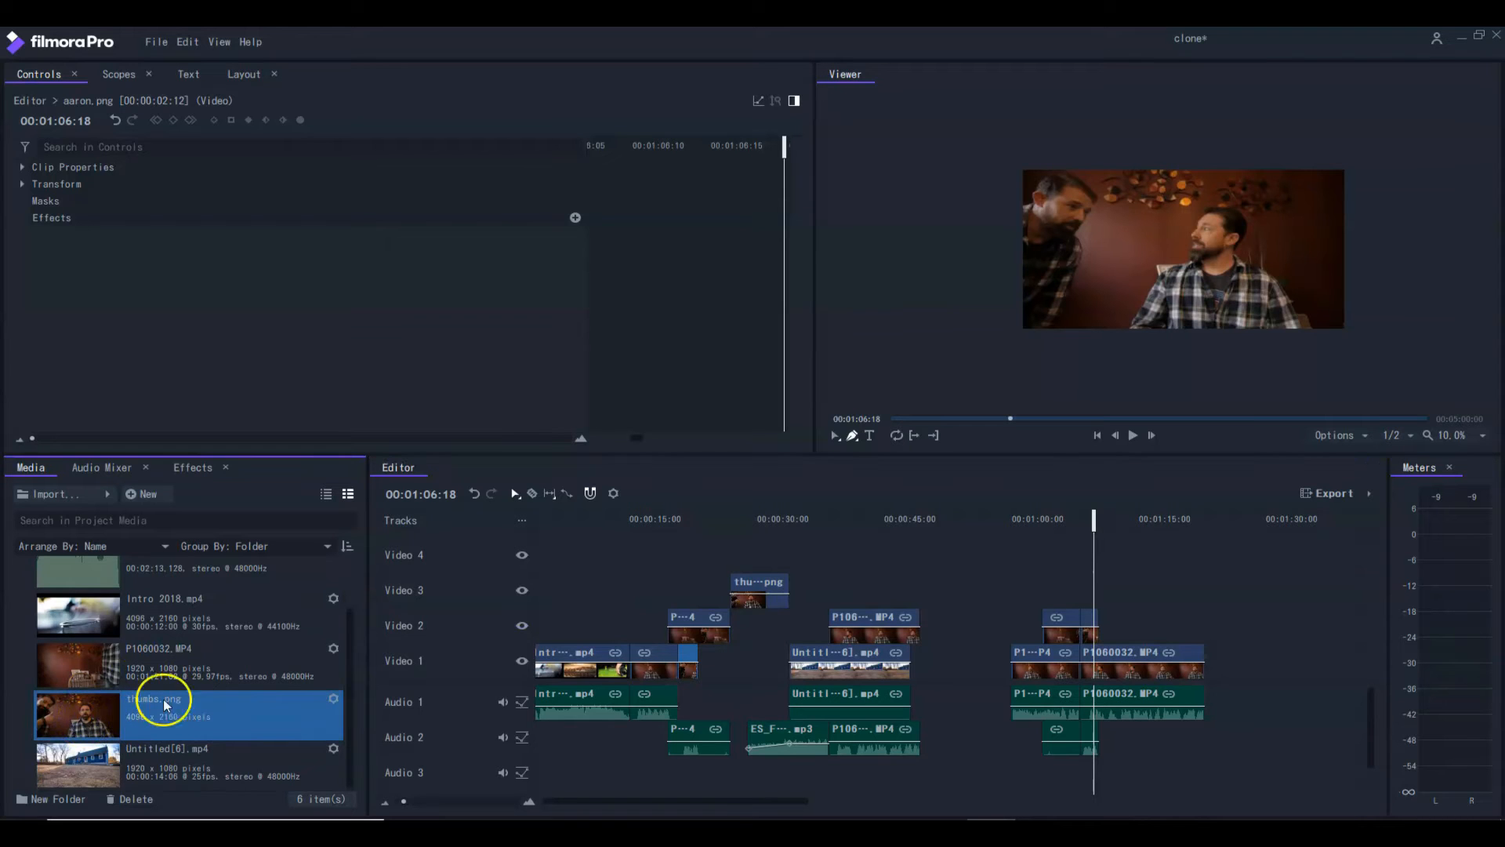
left_click(1093, 619)
left_click(1365, 437)
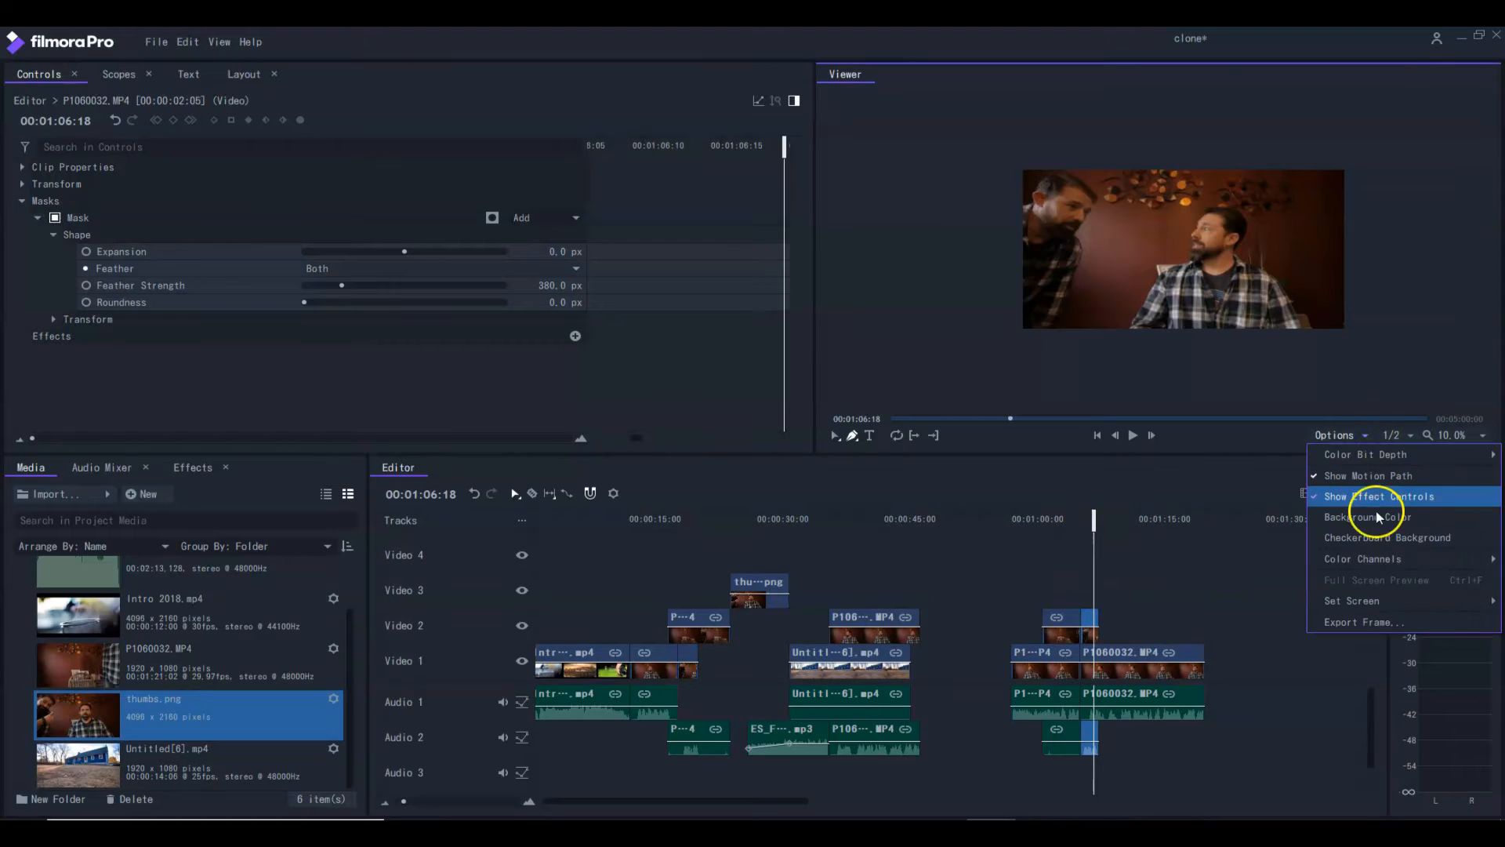
left_click(1394, 624)
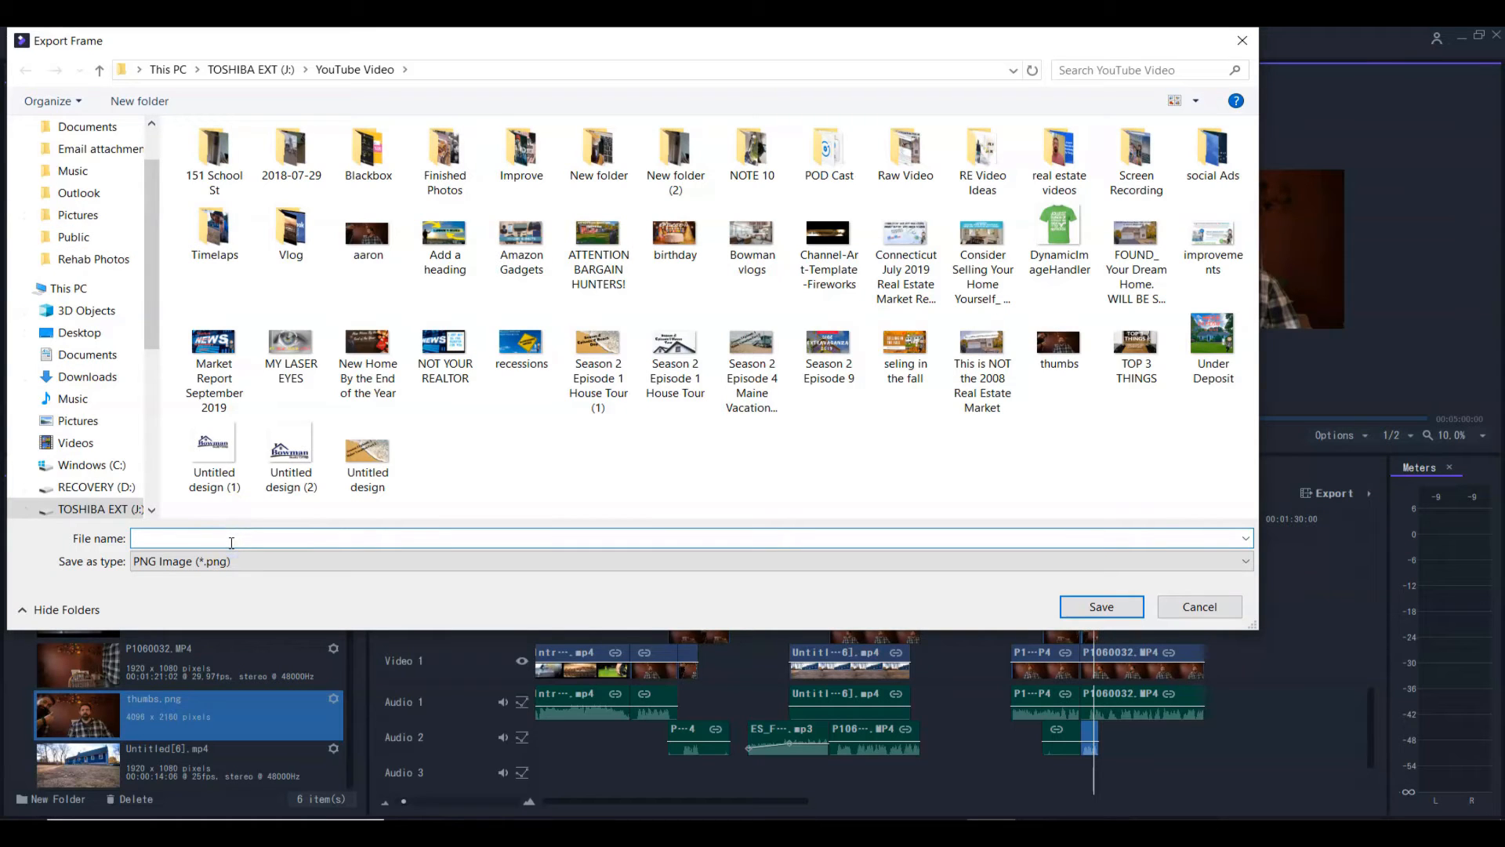
Save the frame as a PNG named Aaron1 in the YouTube Video folder, without replacing the existing aaron.png.
type("Aaron")
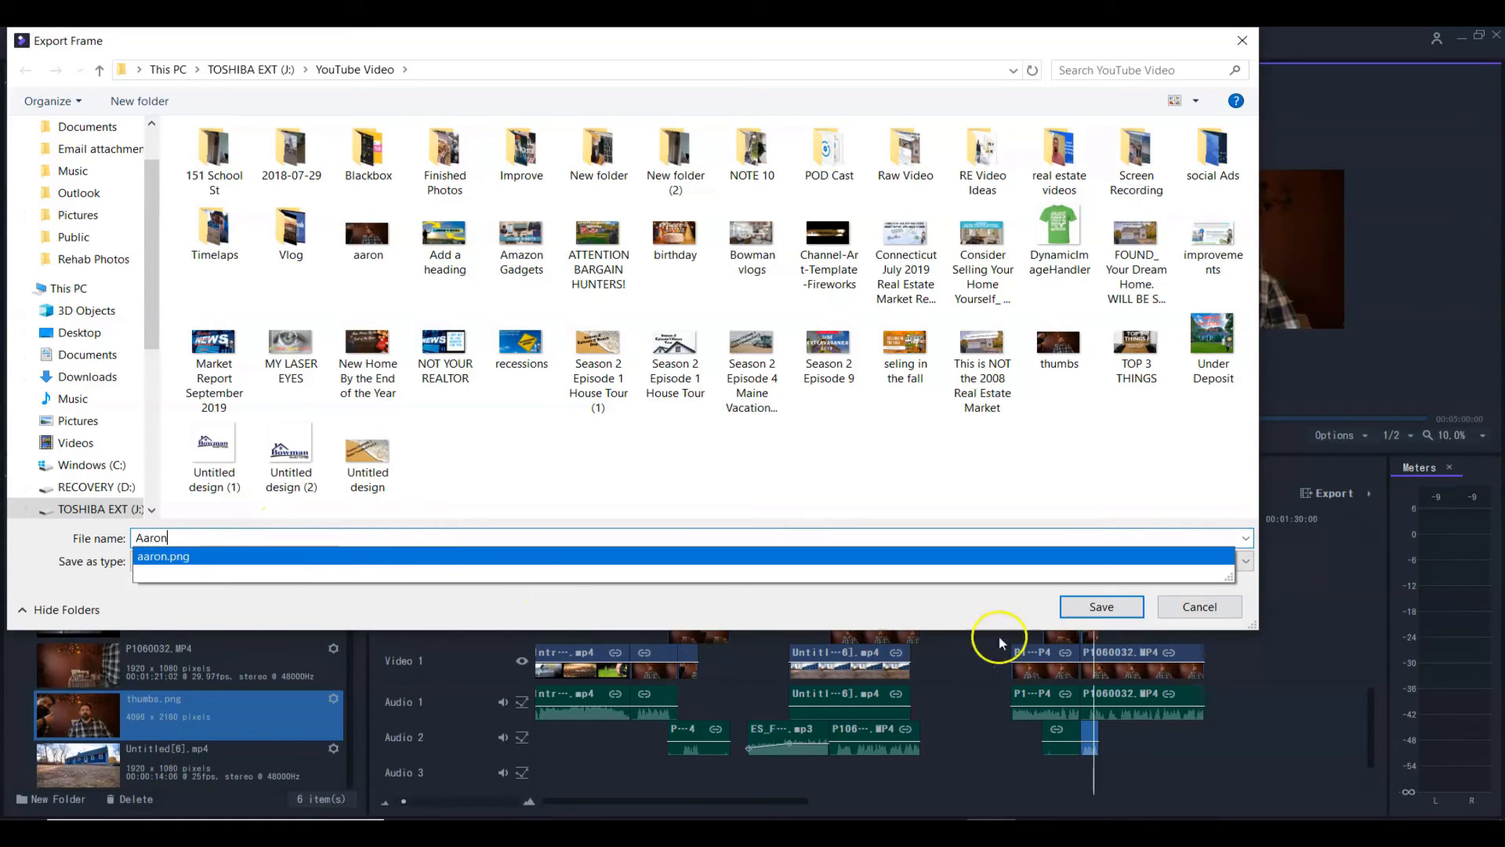
left_click(1135, 608)
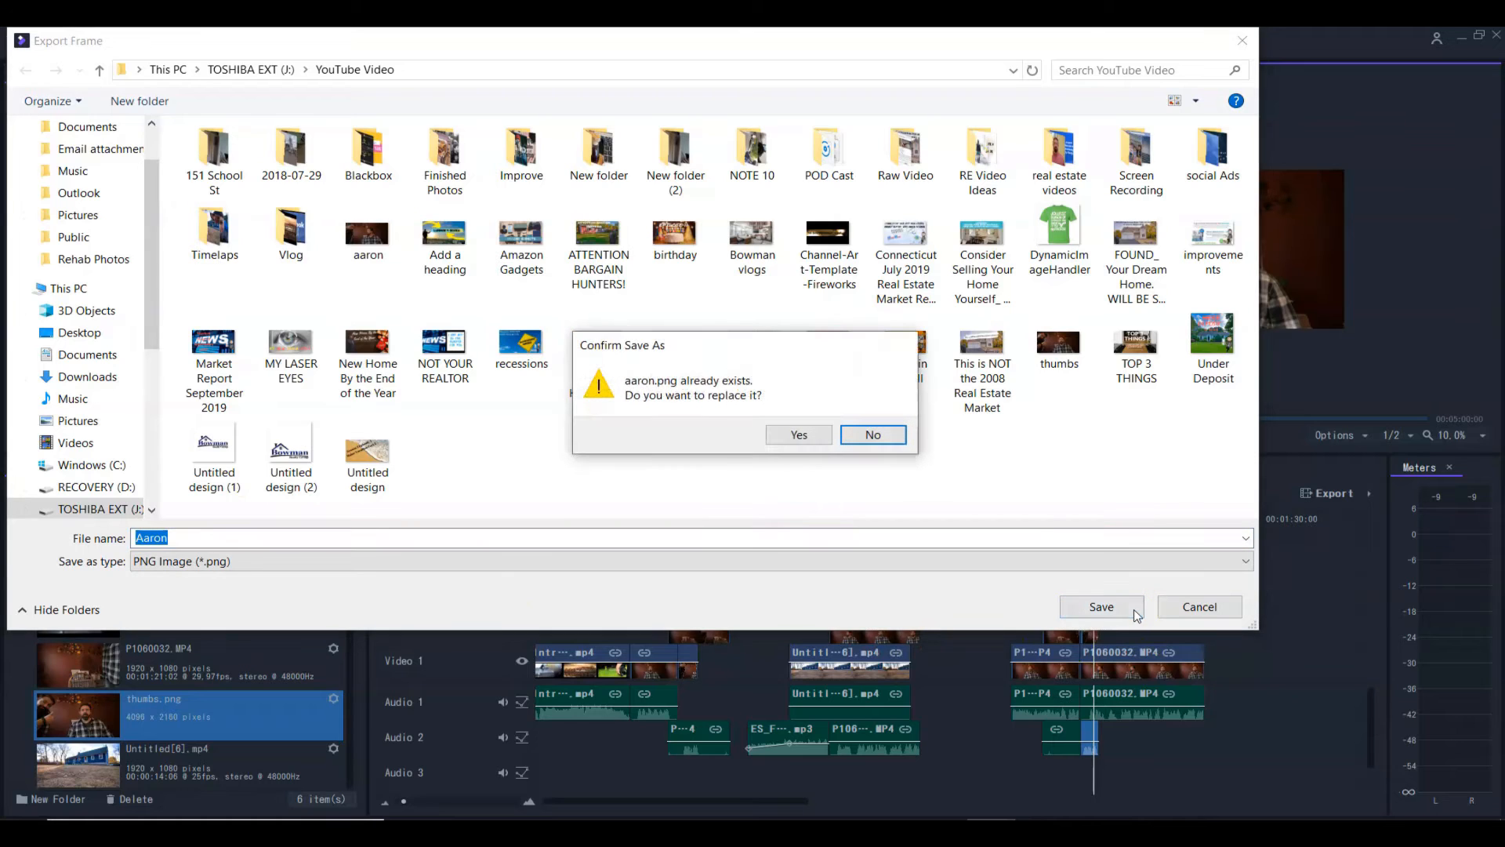
left_click(867, 436)
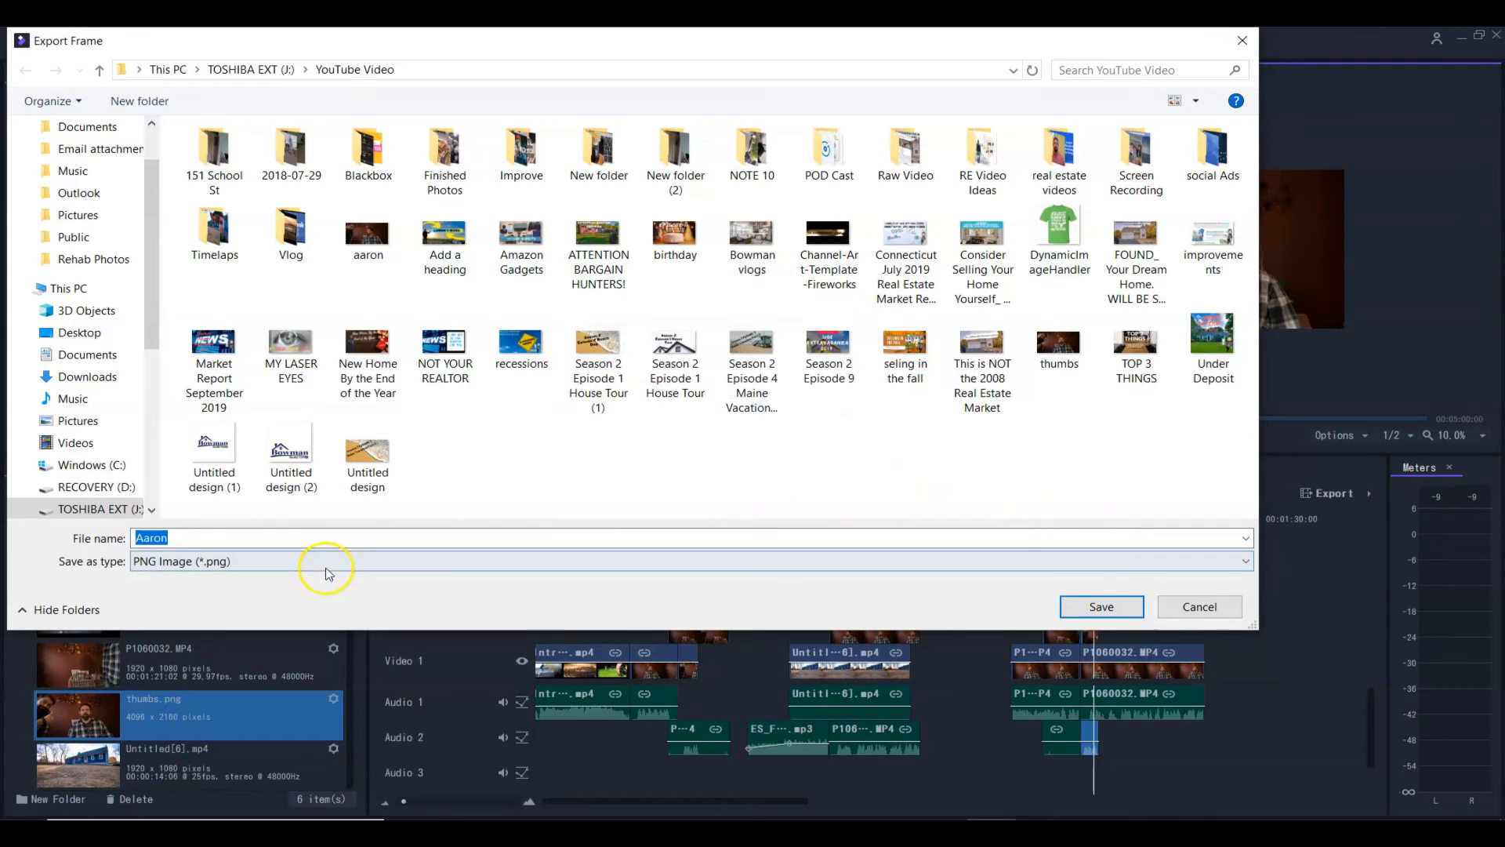
left_click(267, 540)
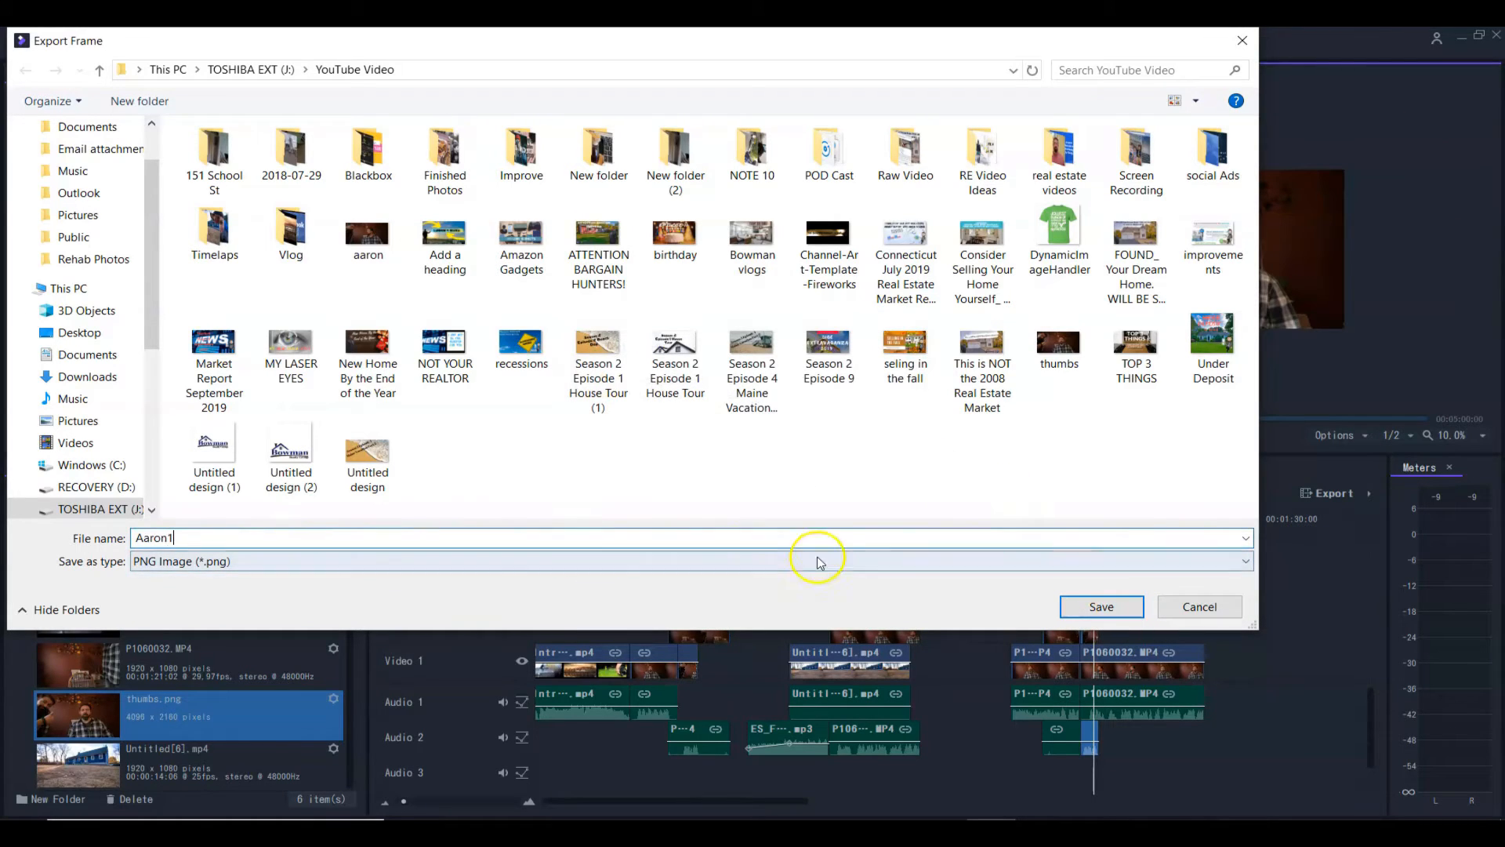
left_click(1086, 605)
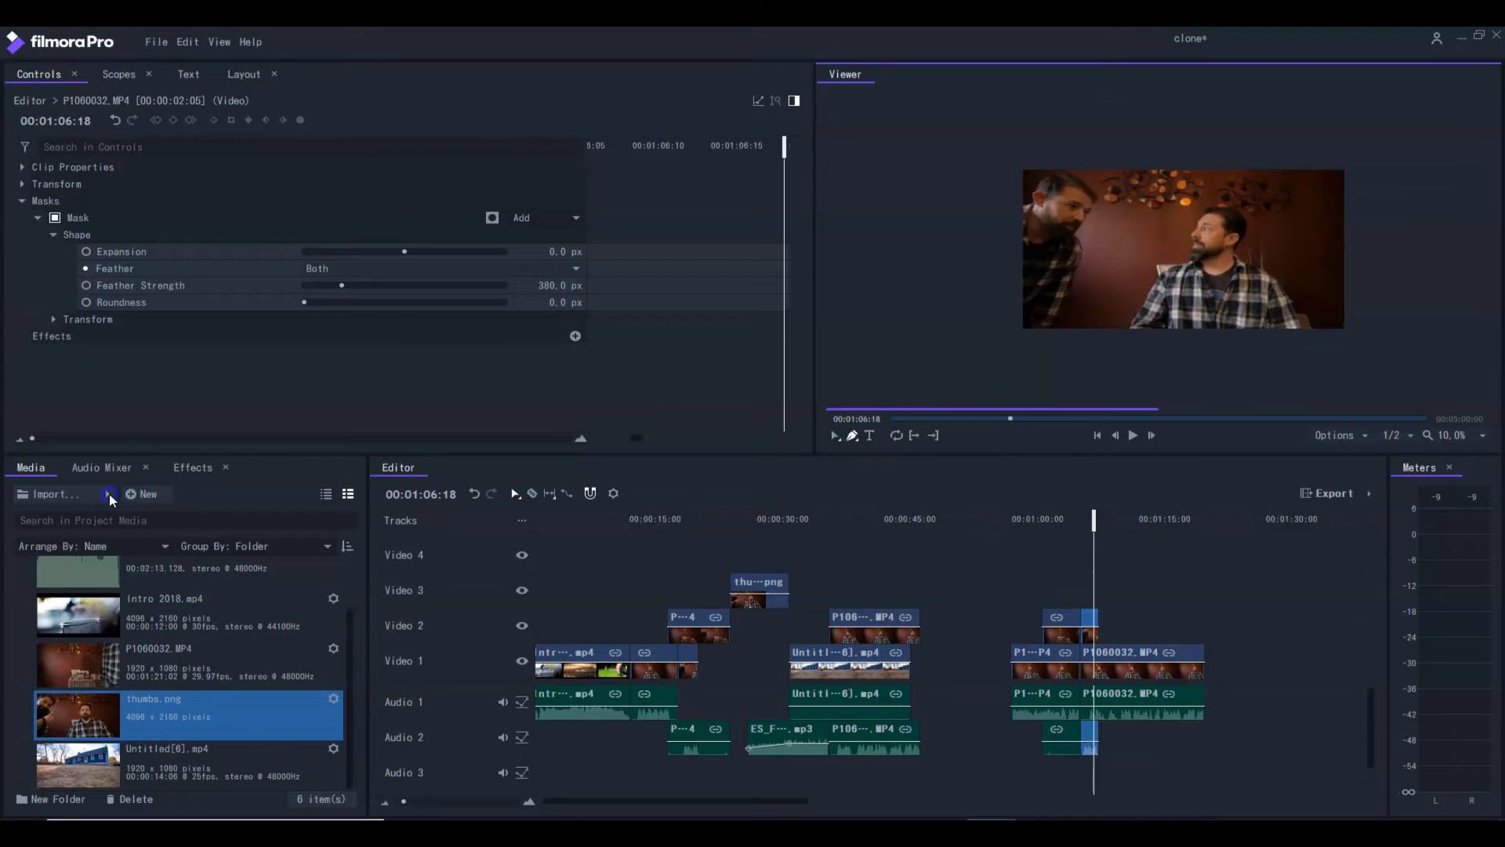
Import Aaron1.png from the YouTube Video folder and place it on Video 2 directly after the last masked clip.
left_click(108, 494)
left_click(119, 512)
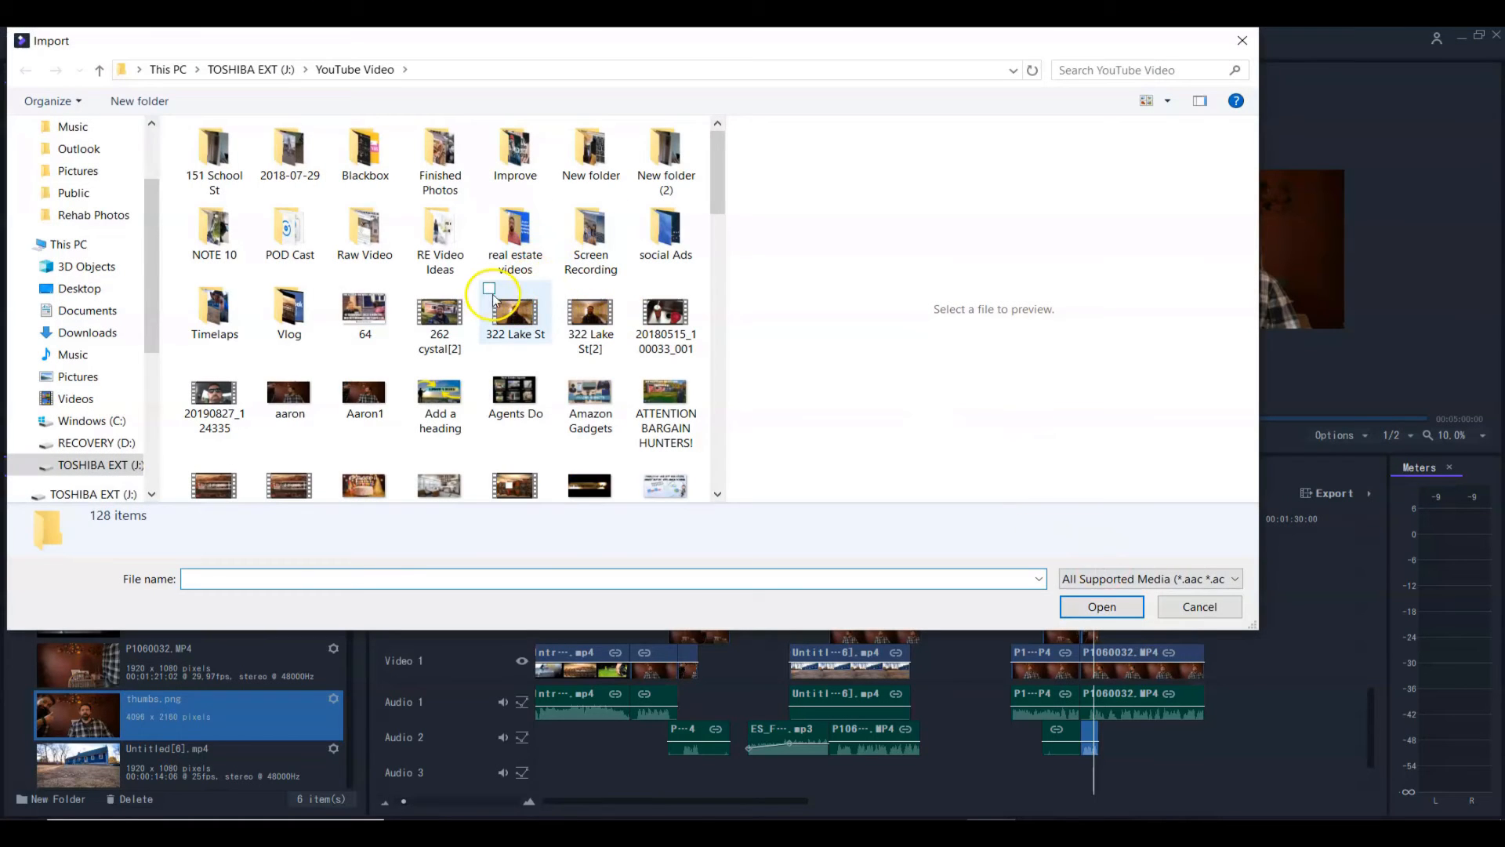
left_click(357, 404)
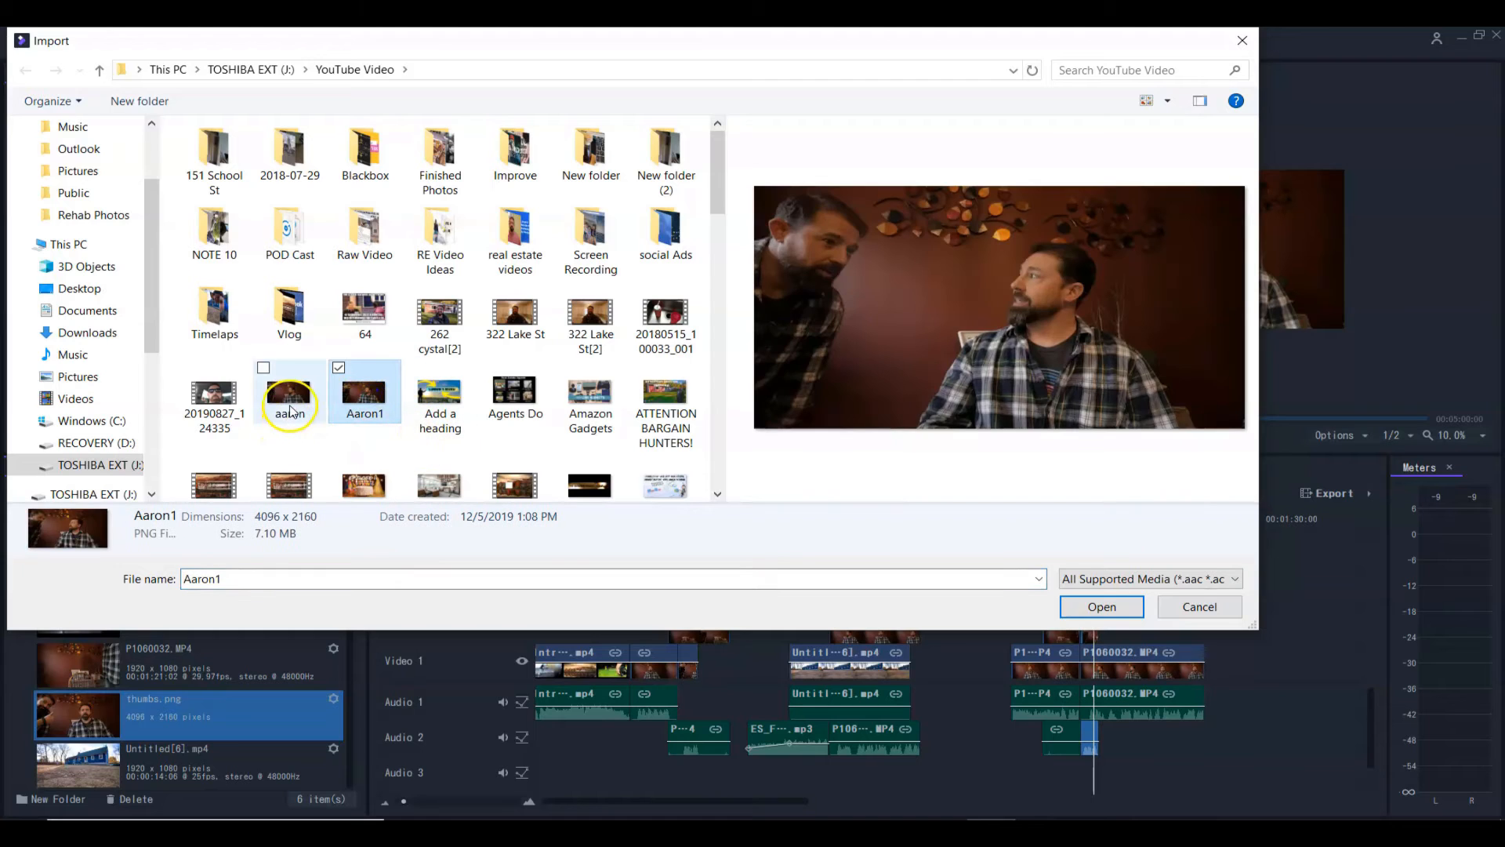
left_click(1102, 607)
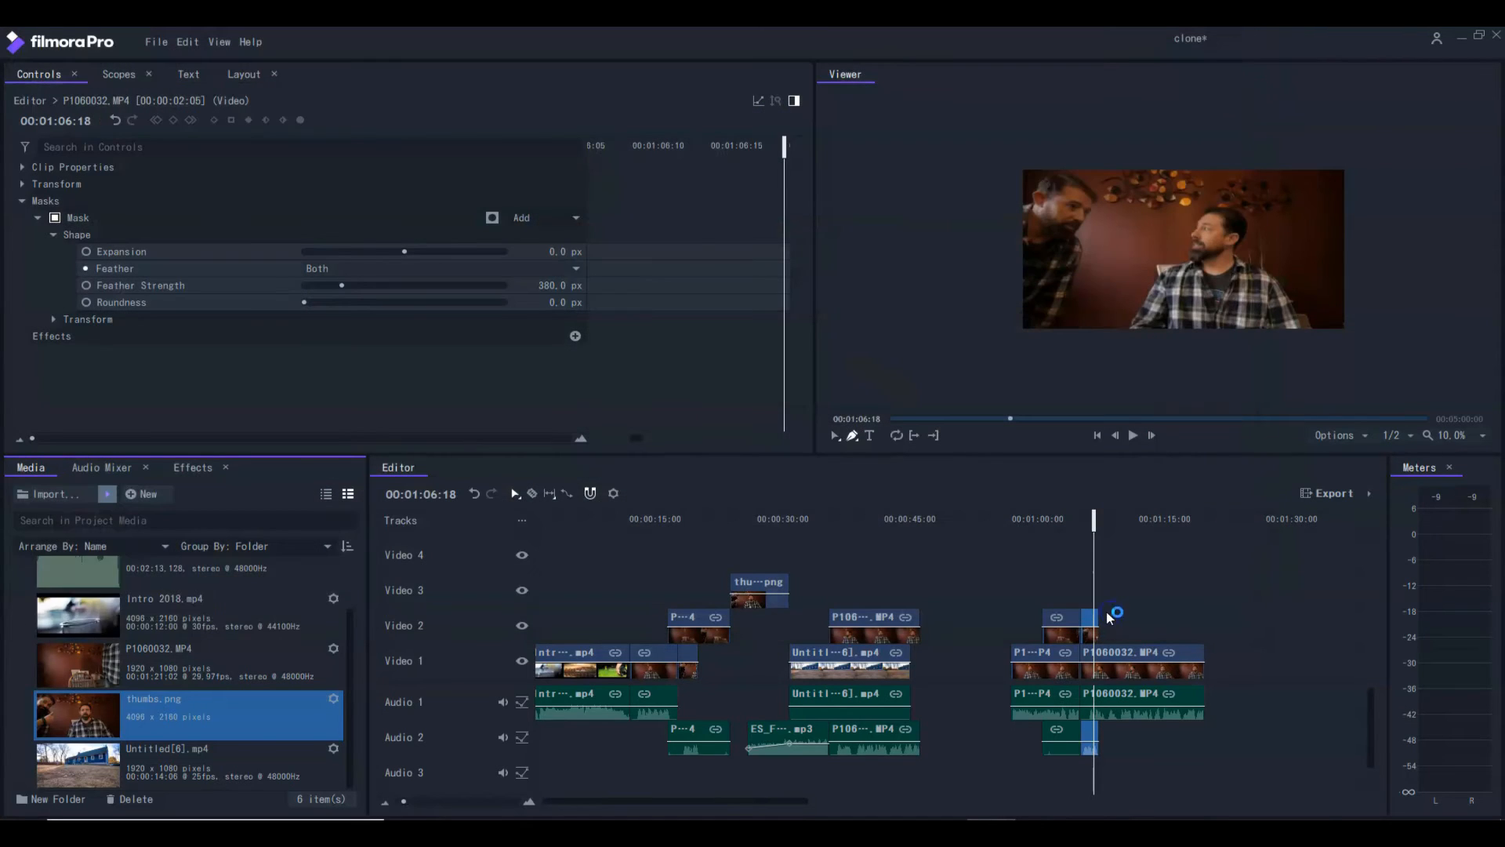
left_click_drag(161, 580, 1102, 631)
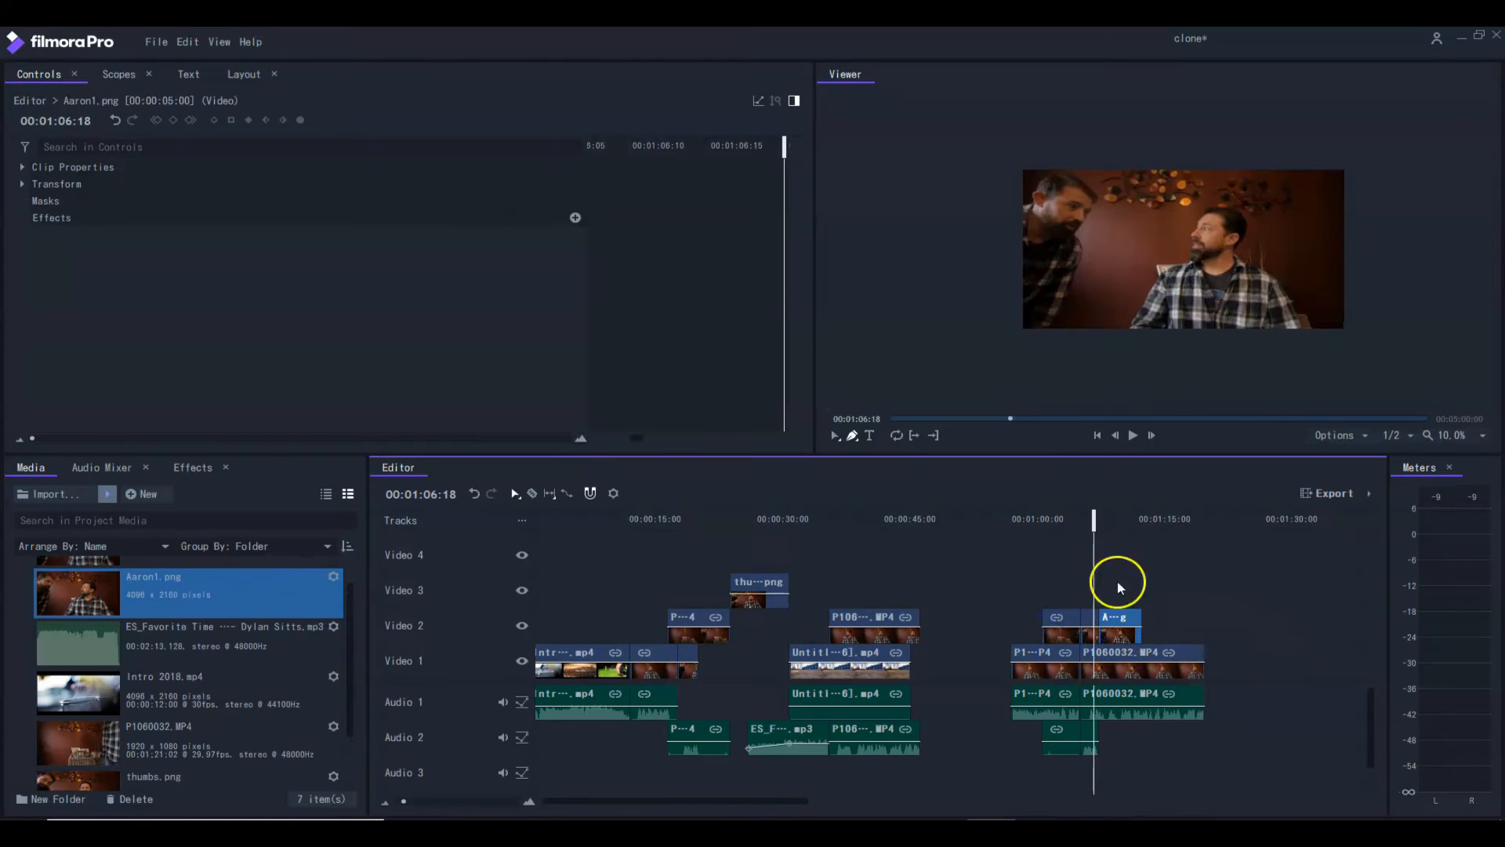
left_click(1091, 518)
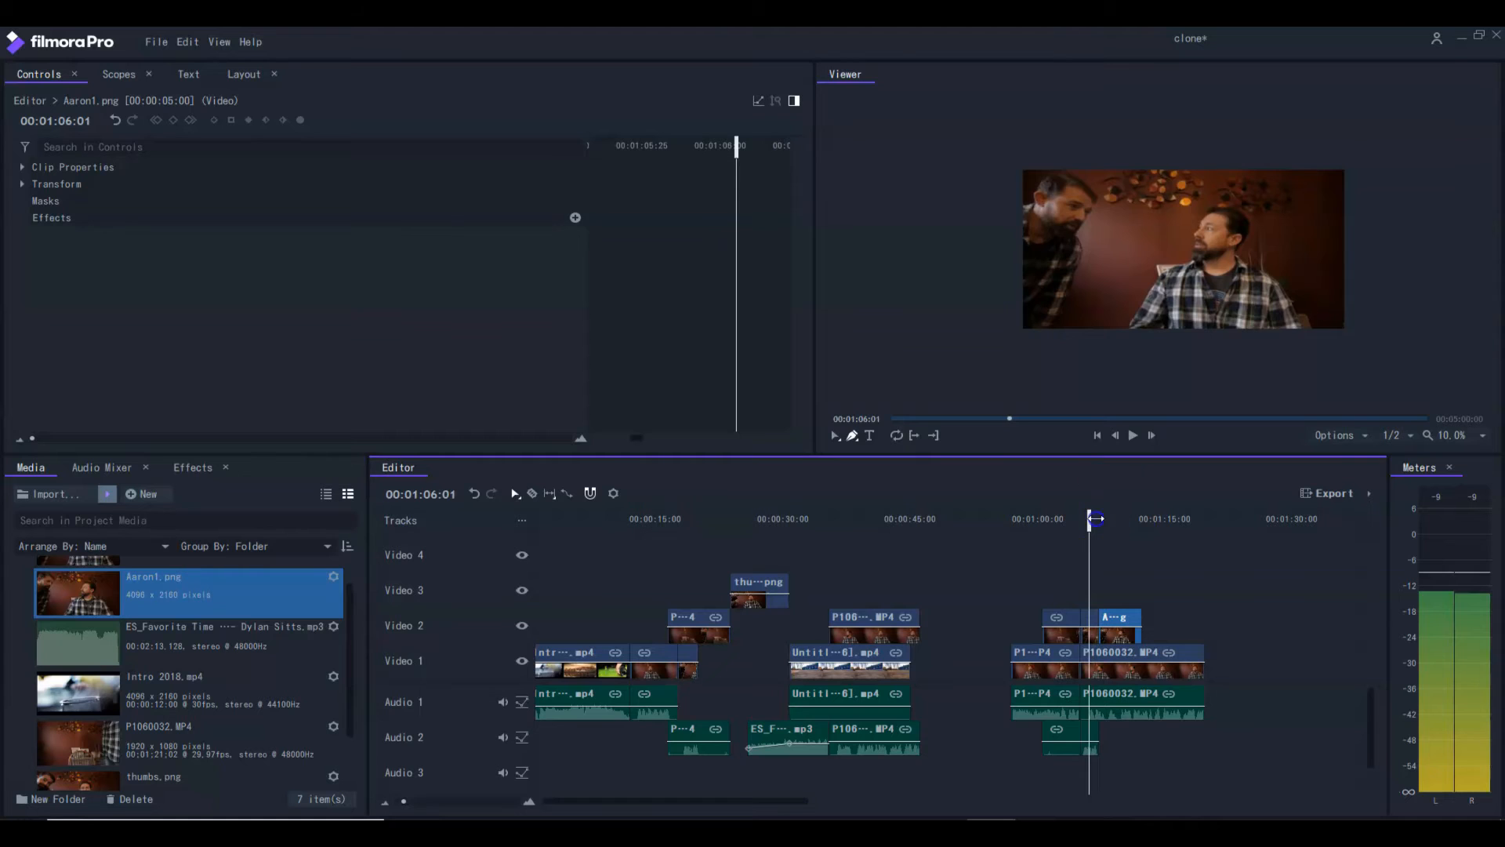
Play back the transition from the last masked Video 2 clip into the Aaron1.png still, then park the playhead at 00:01:08:14.
left_click_drag(1096, 518, 1062, 518)
left_click(1158, 434)
left_click(1133, 436)
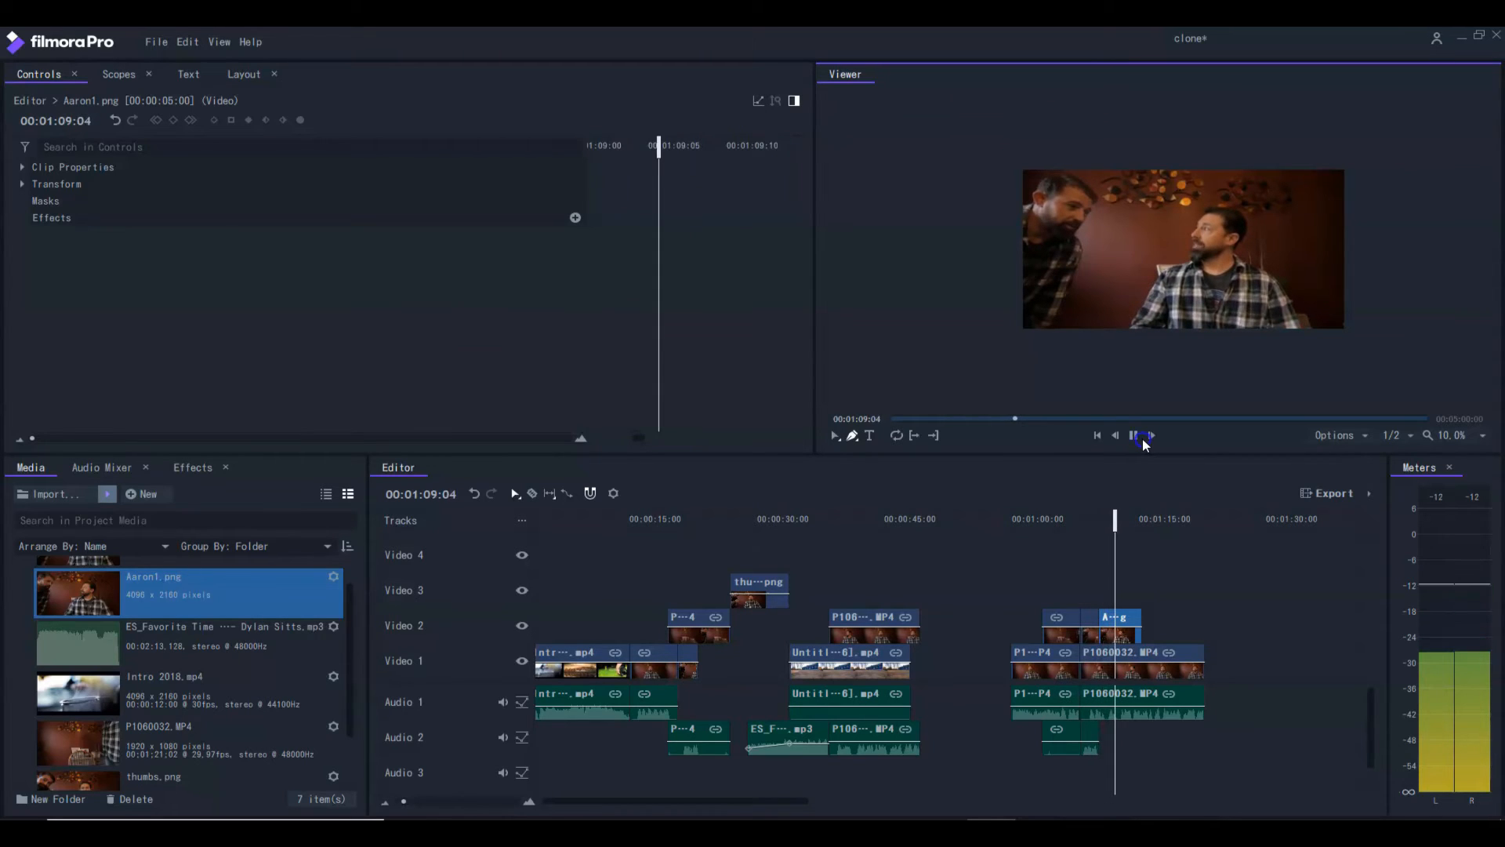
left_click(1141, 439)
left_click_drag(1113, 531, 1106, 530)
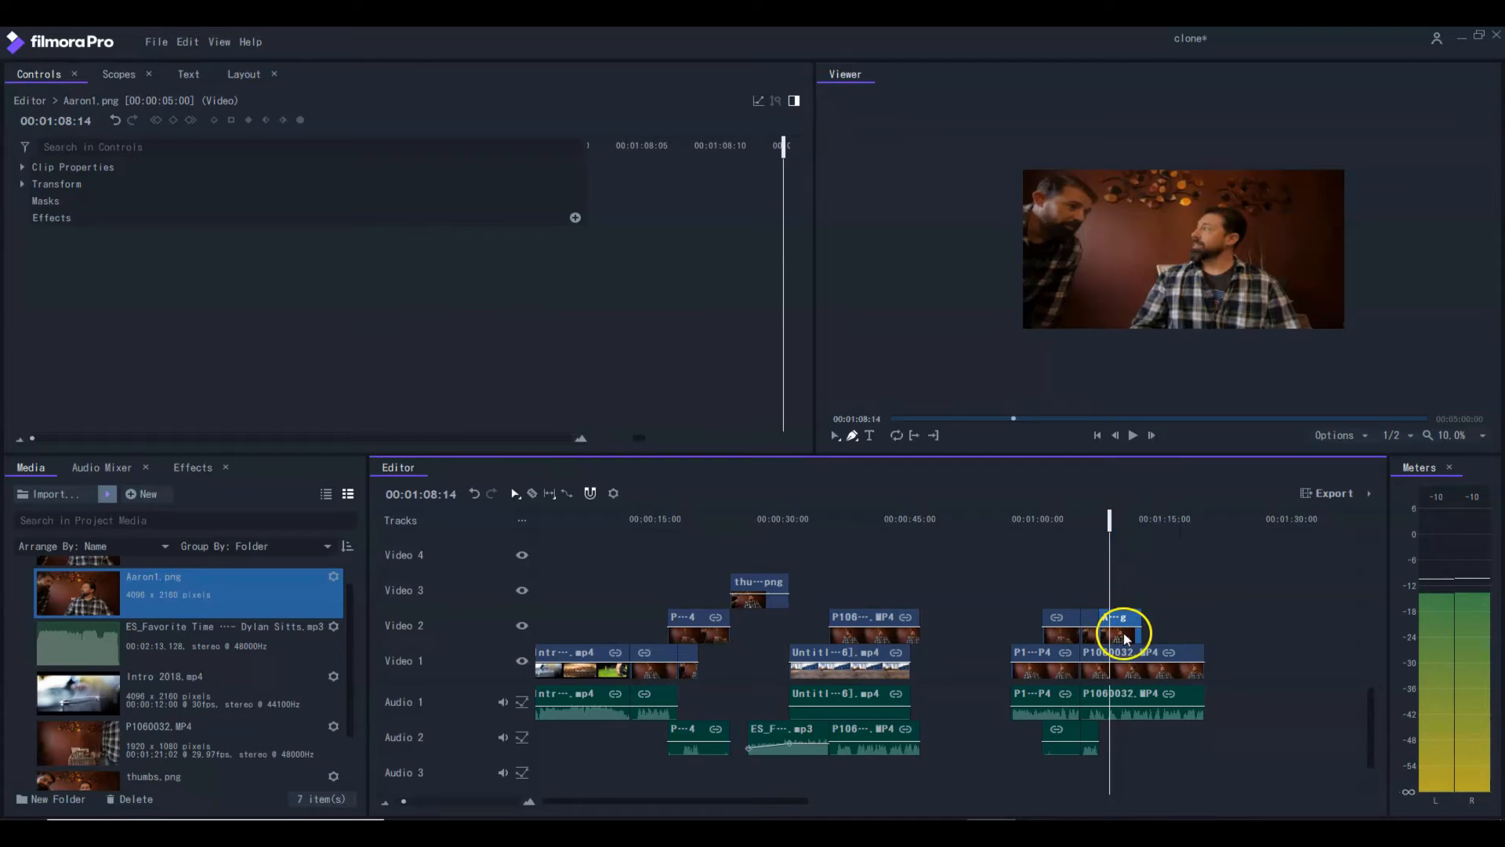
Draw a closed pen mask around the seated man, extending past the frame edges, on the last P1060032.MP4 clip on Video 1.
left_click(1119, 659)
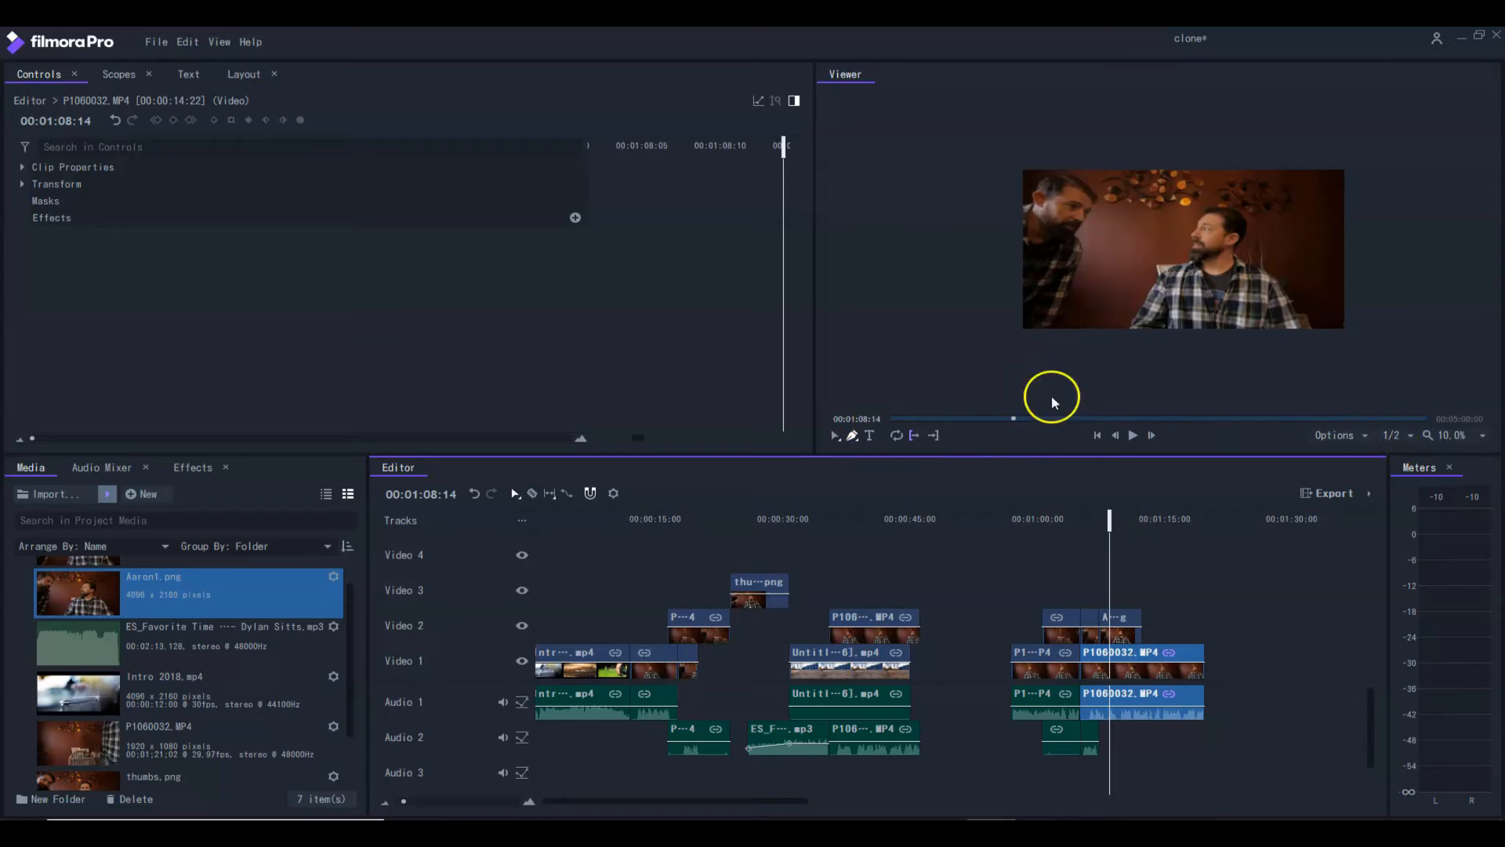
left_click(854, 434)
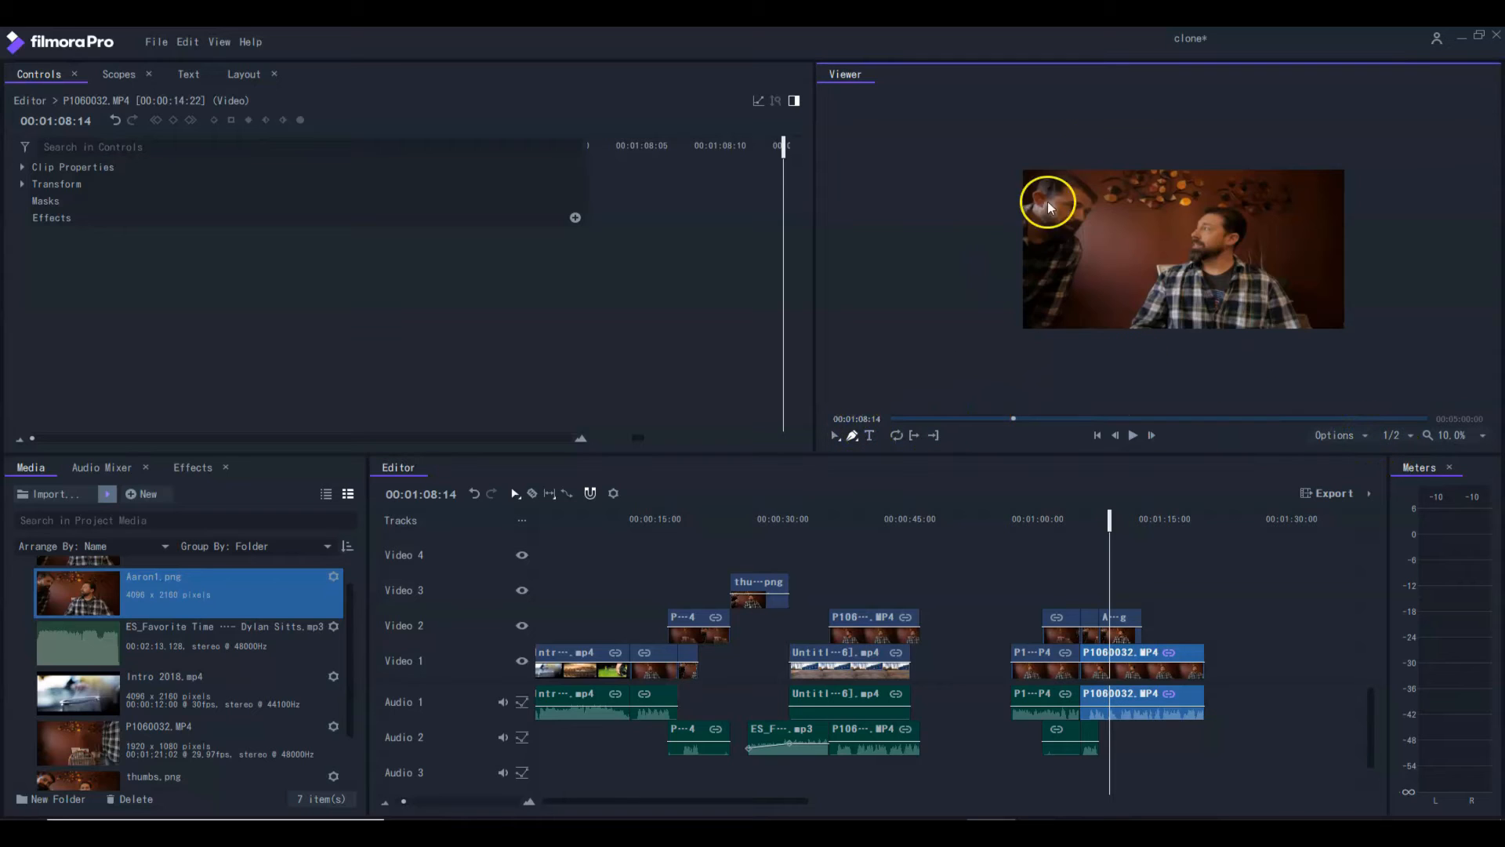
left_click(1154, 175)
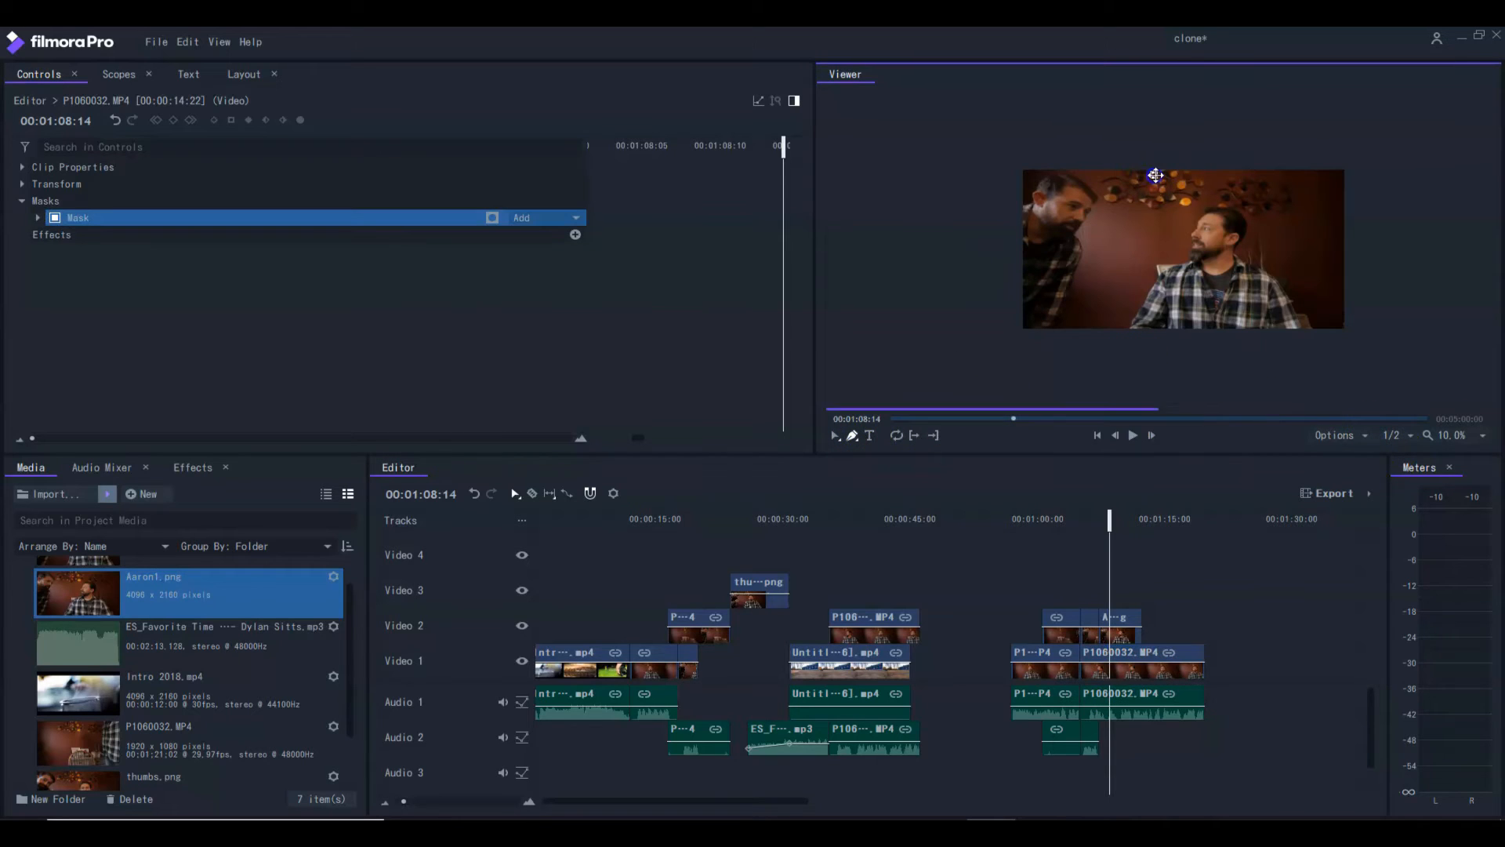
left_click(1123, 322)
left_click(1123, 345)
left_click(1369, 335)
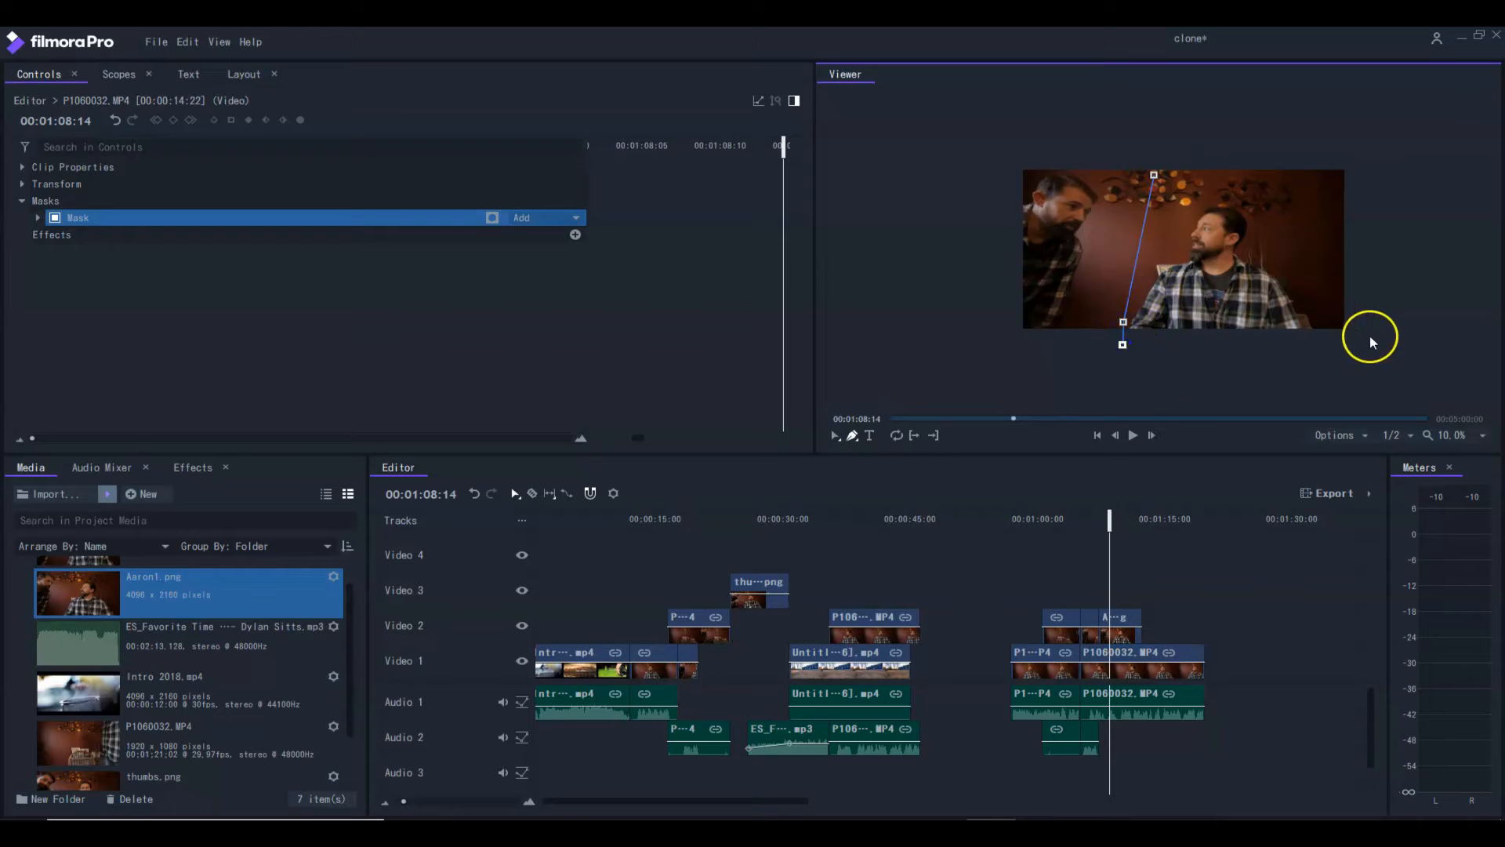
left_click(1368, 163)
left_click(1160, 150)
left_click(1154, 175)
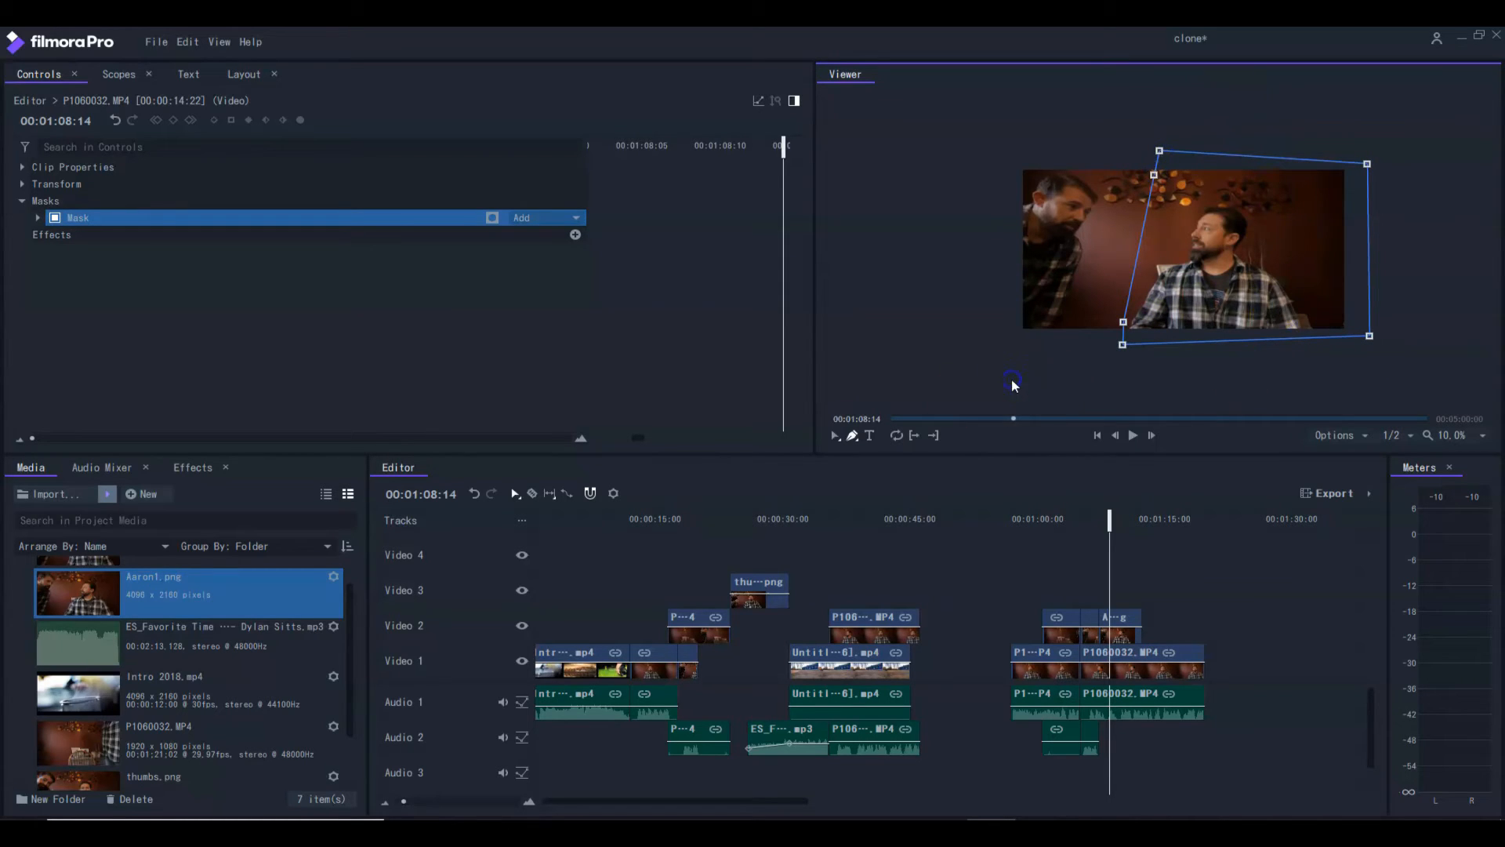
Set the Video 1 clip's new mask to Subtract and compare that clip with the Aaron1.png still at 00:01:09:09.
left_click(578, 218)
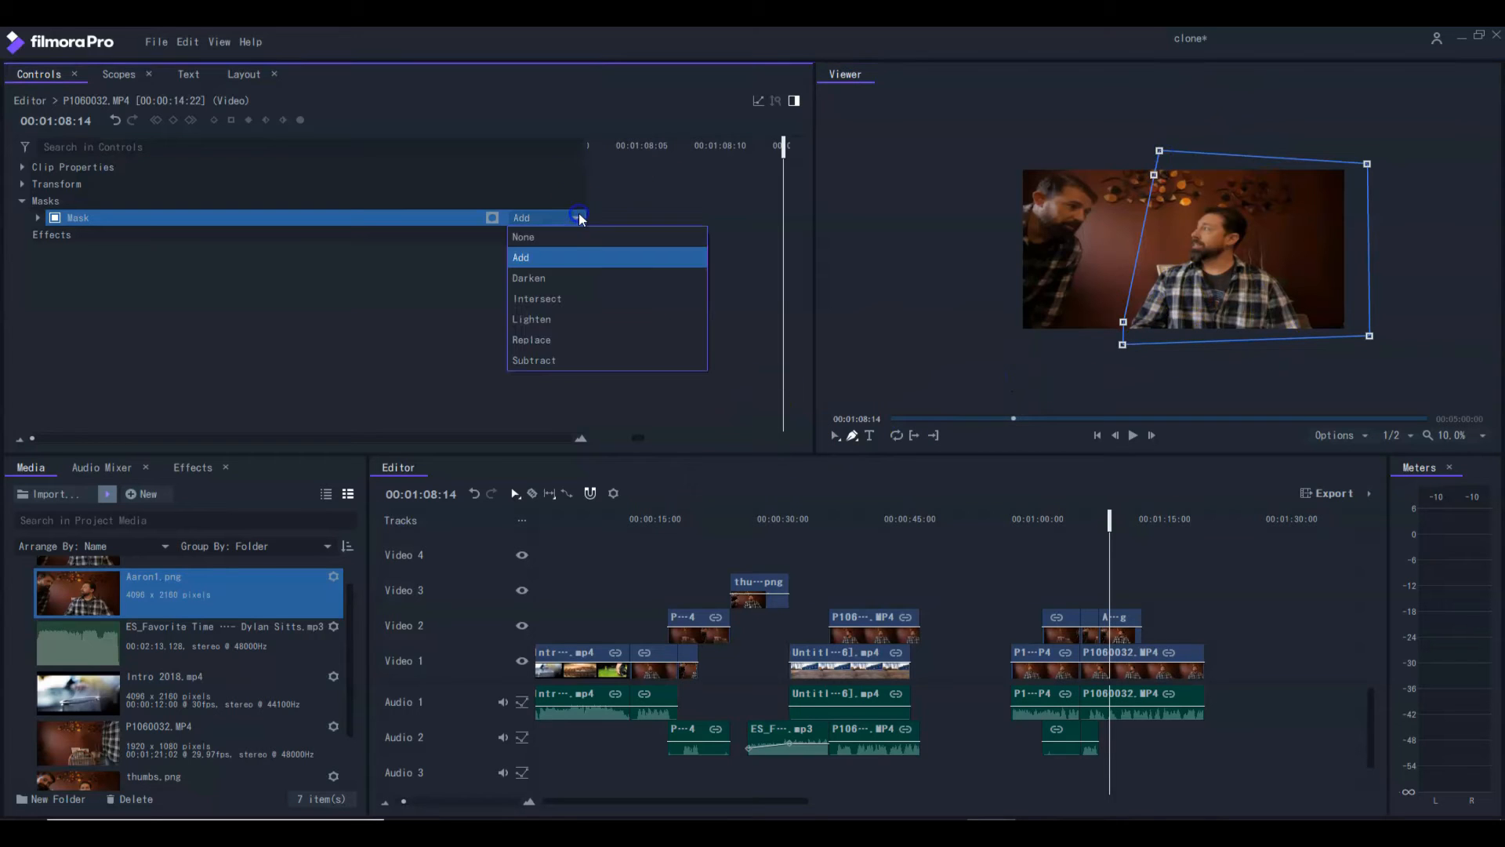
left_click(575, 359)
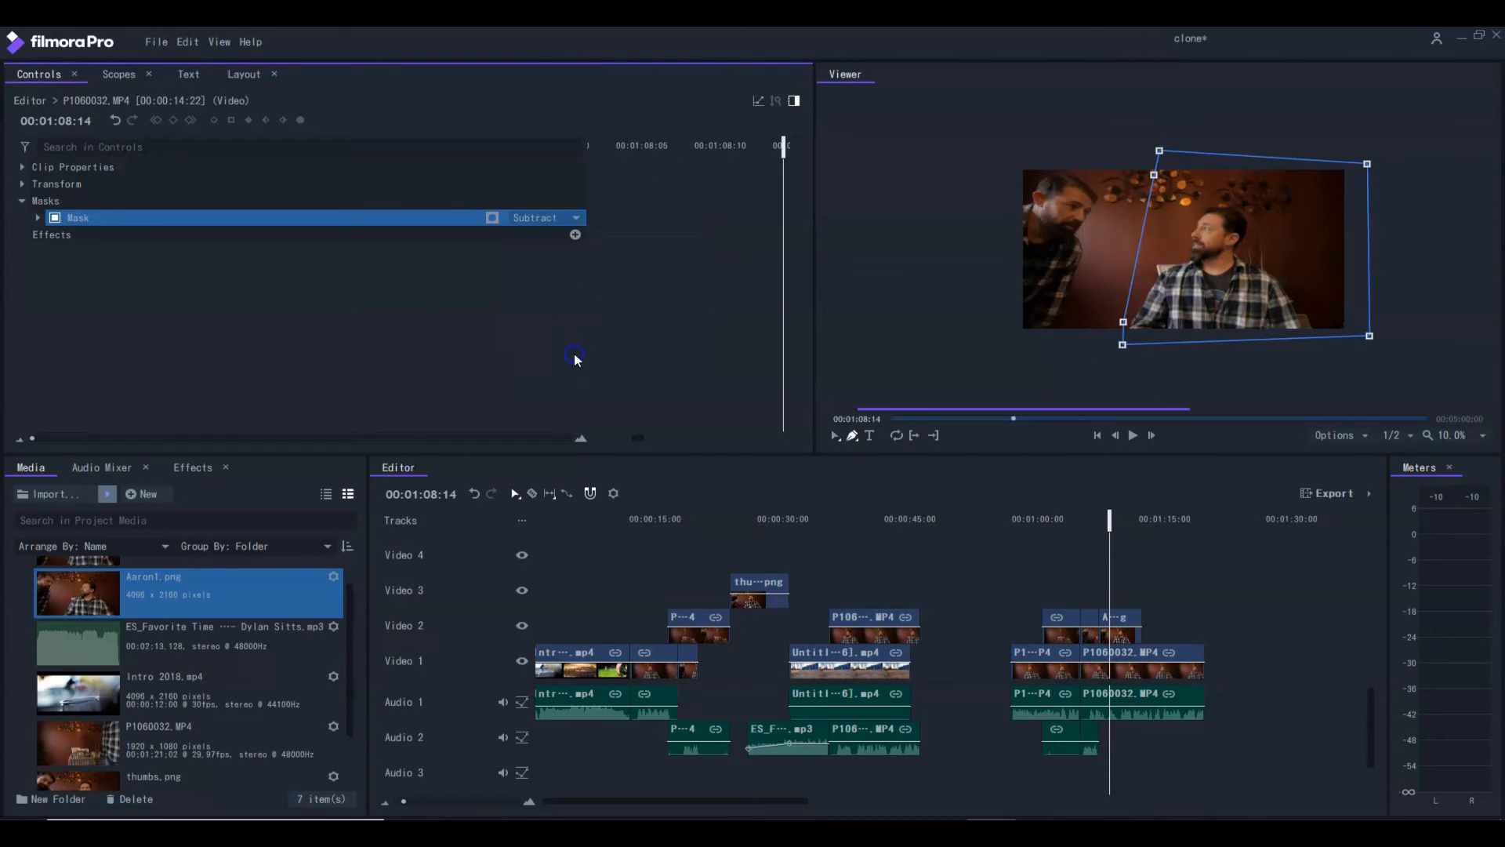
left_click(834, 437)
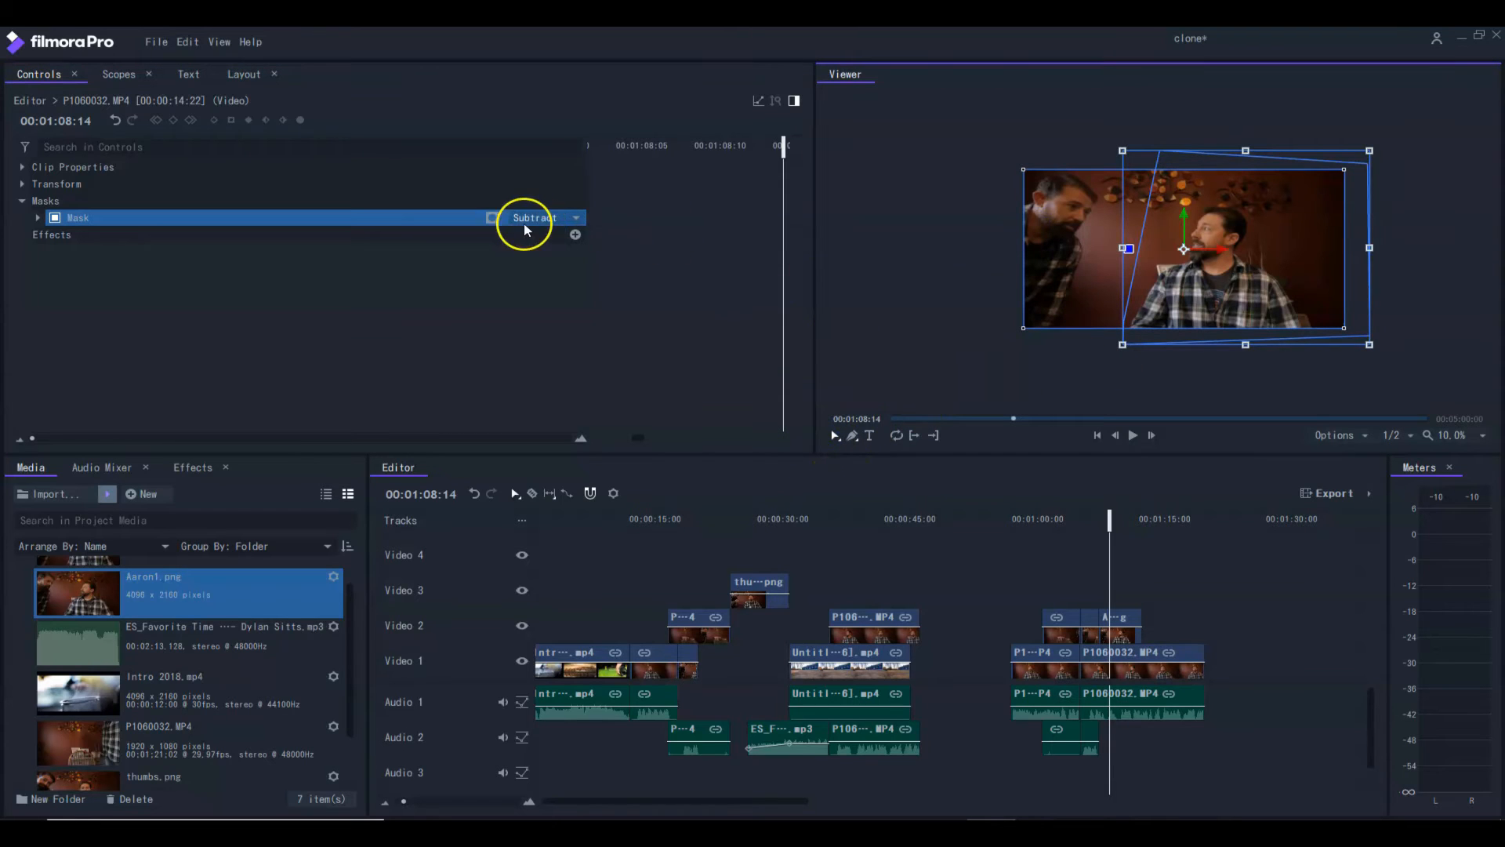
mouse_move(1111, 520)
left_mouse_down()
mouse_move(1093, 519)
mouse_move(1117, 522)
left_mouse_up()
left_click(1115, 623)
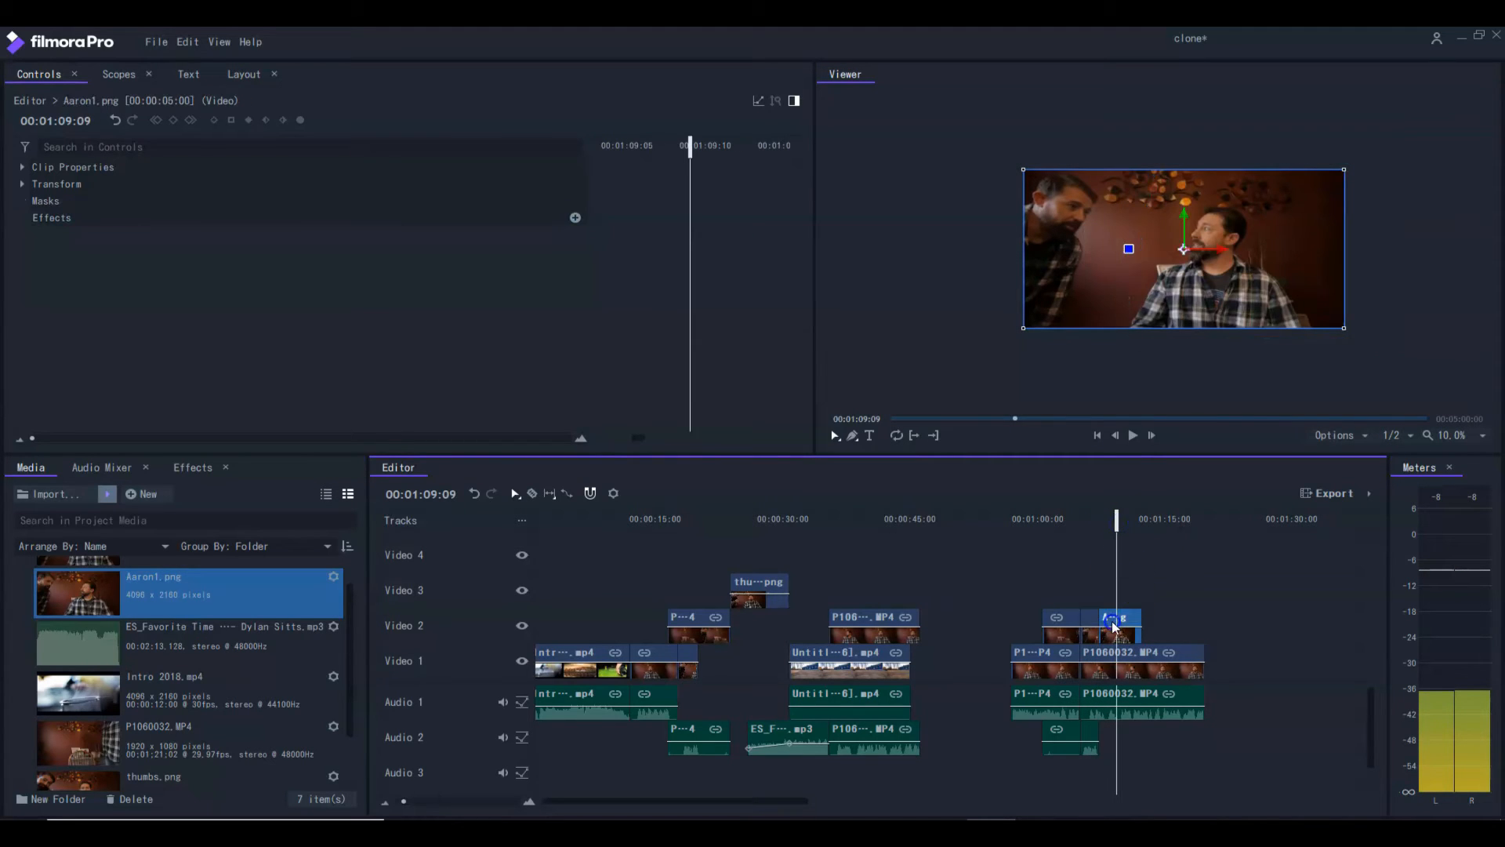
left_click(1118, 659)
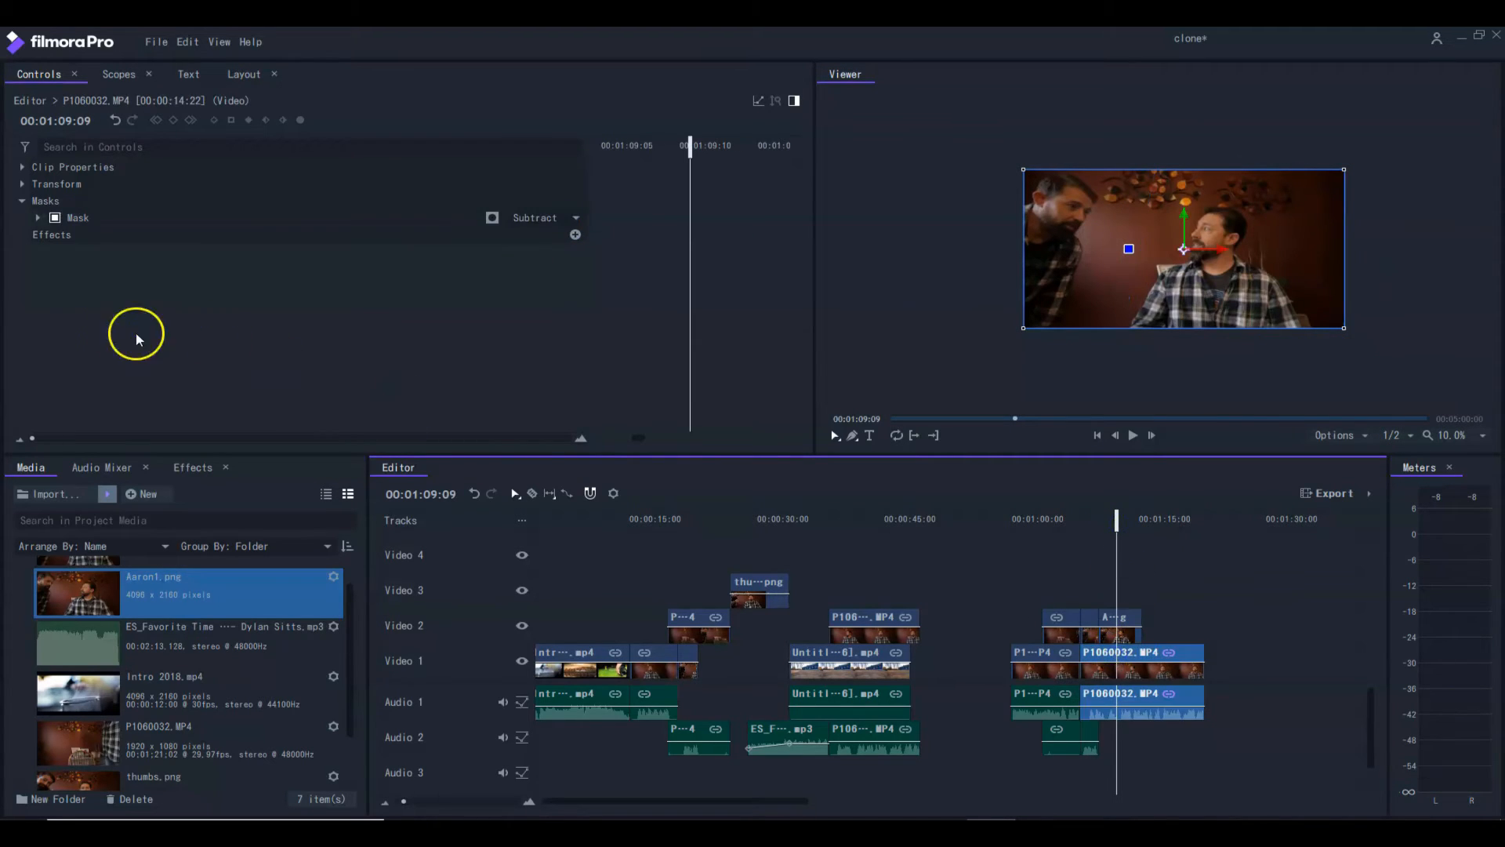
Draw an inverted mask in Replace mode around the seated man in Aaron1.png, and place the still on Video 3.
left_click(1133, 616)
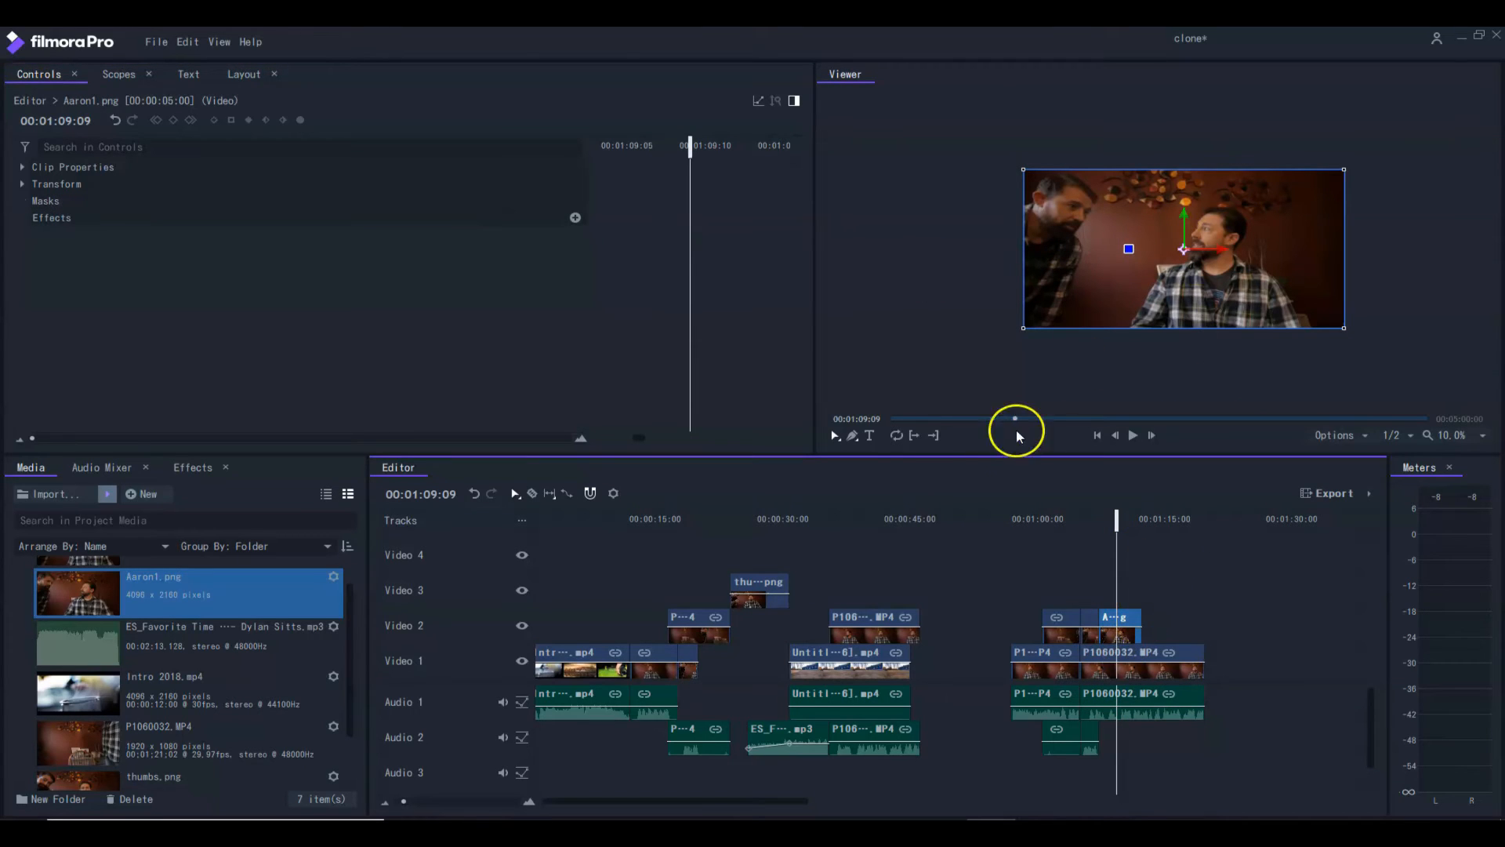
left_click(857, 437)
left_click(1131, 157)
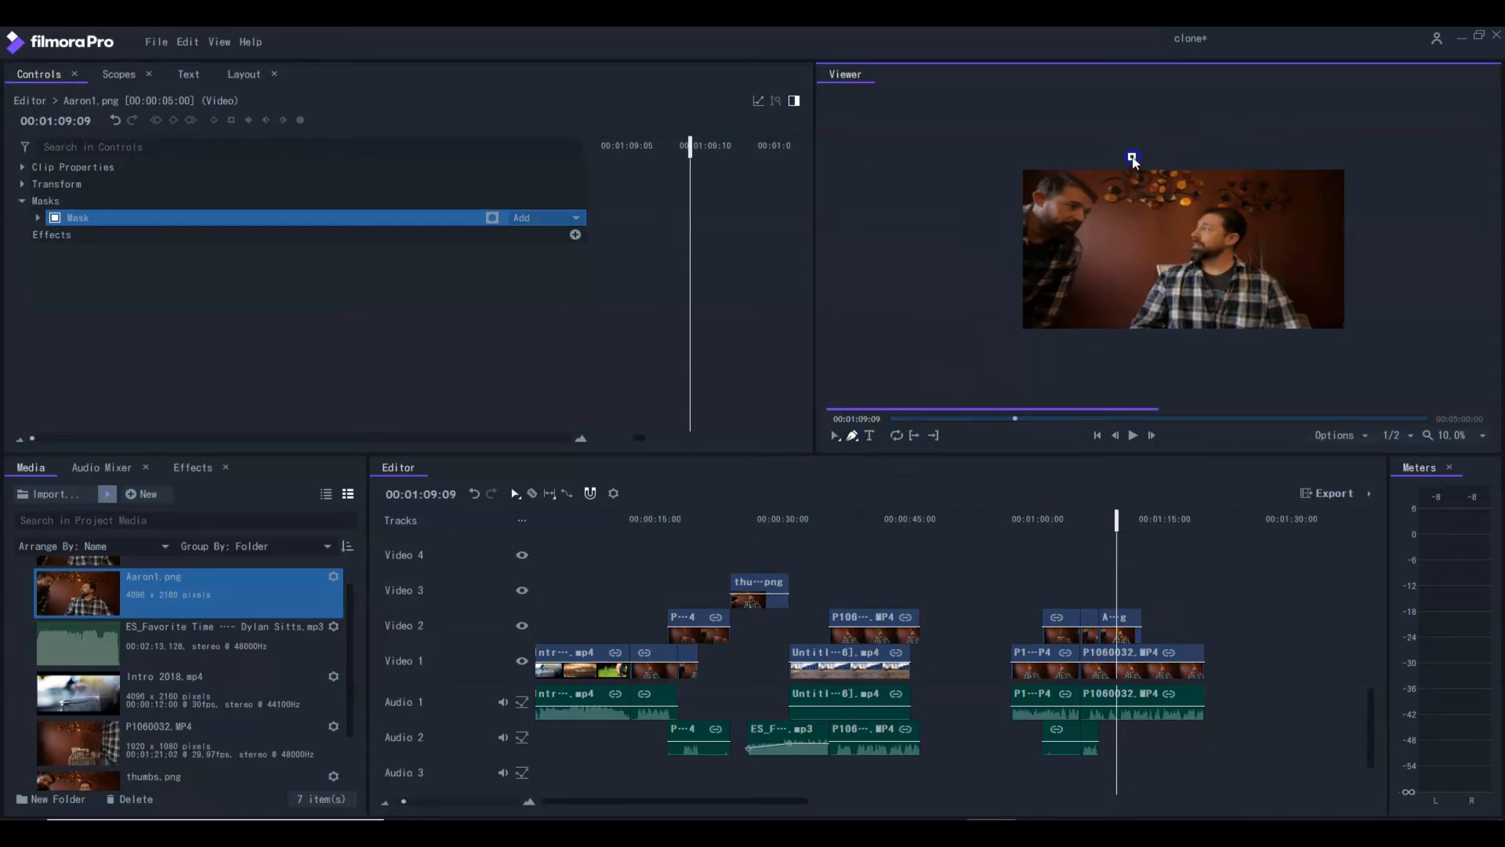
left_click(1125, 334)
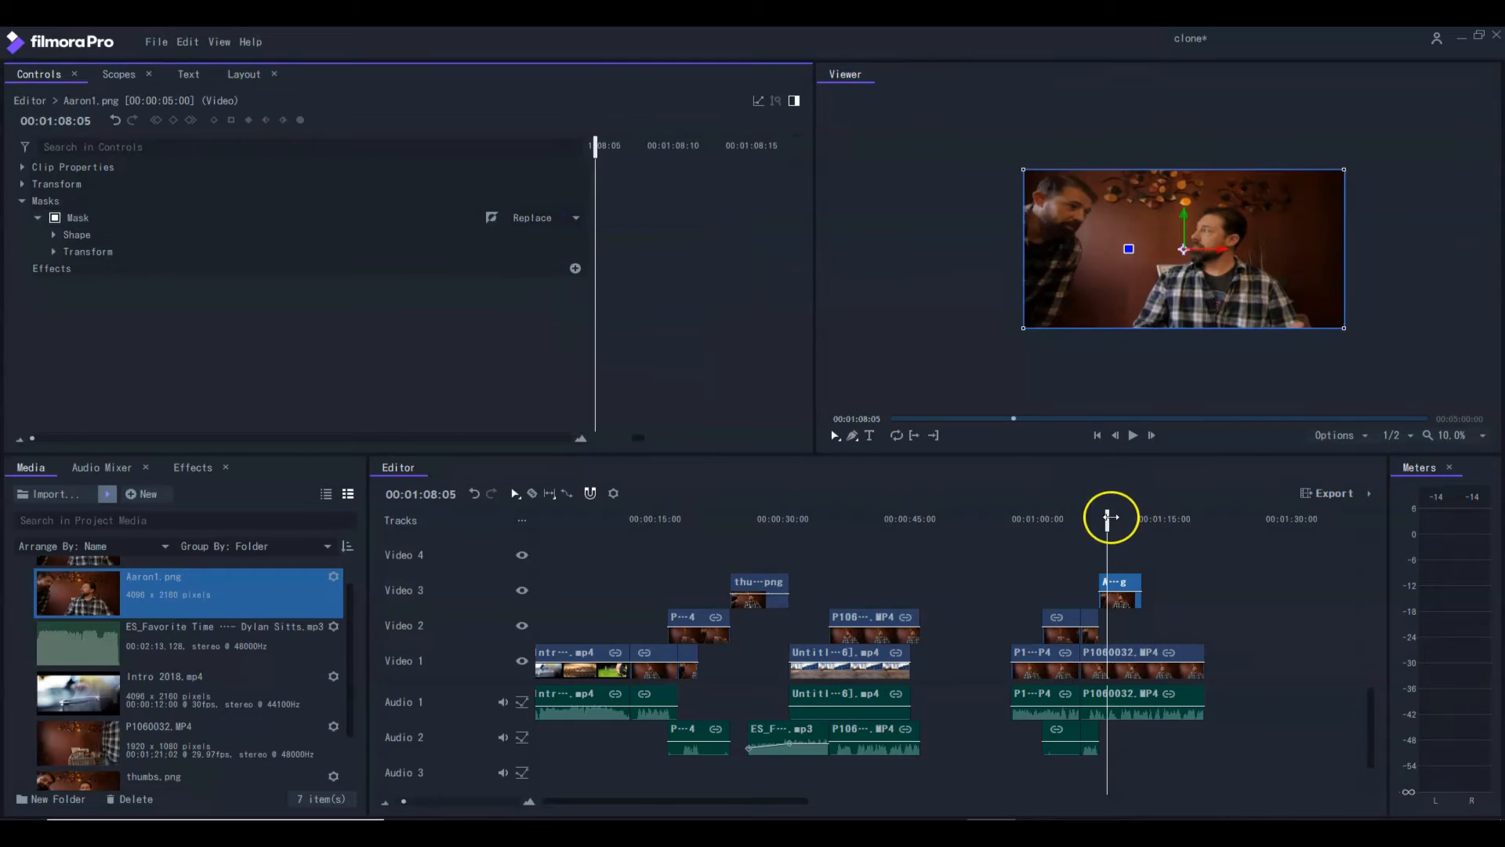
mouse_move(1110, 519)
left_mouse_down()
mouse_move(1136, 521)
mouse_move(1120, 521)
left_mouse_up()
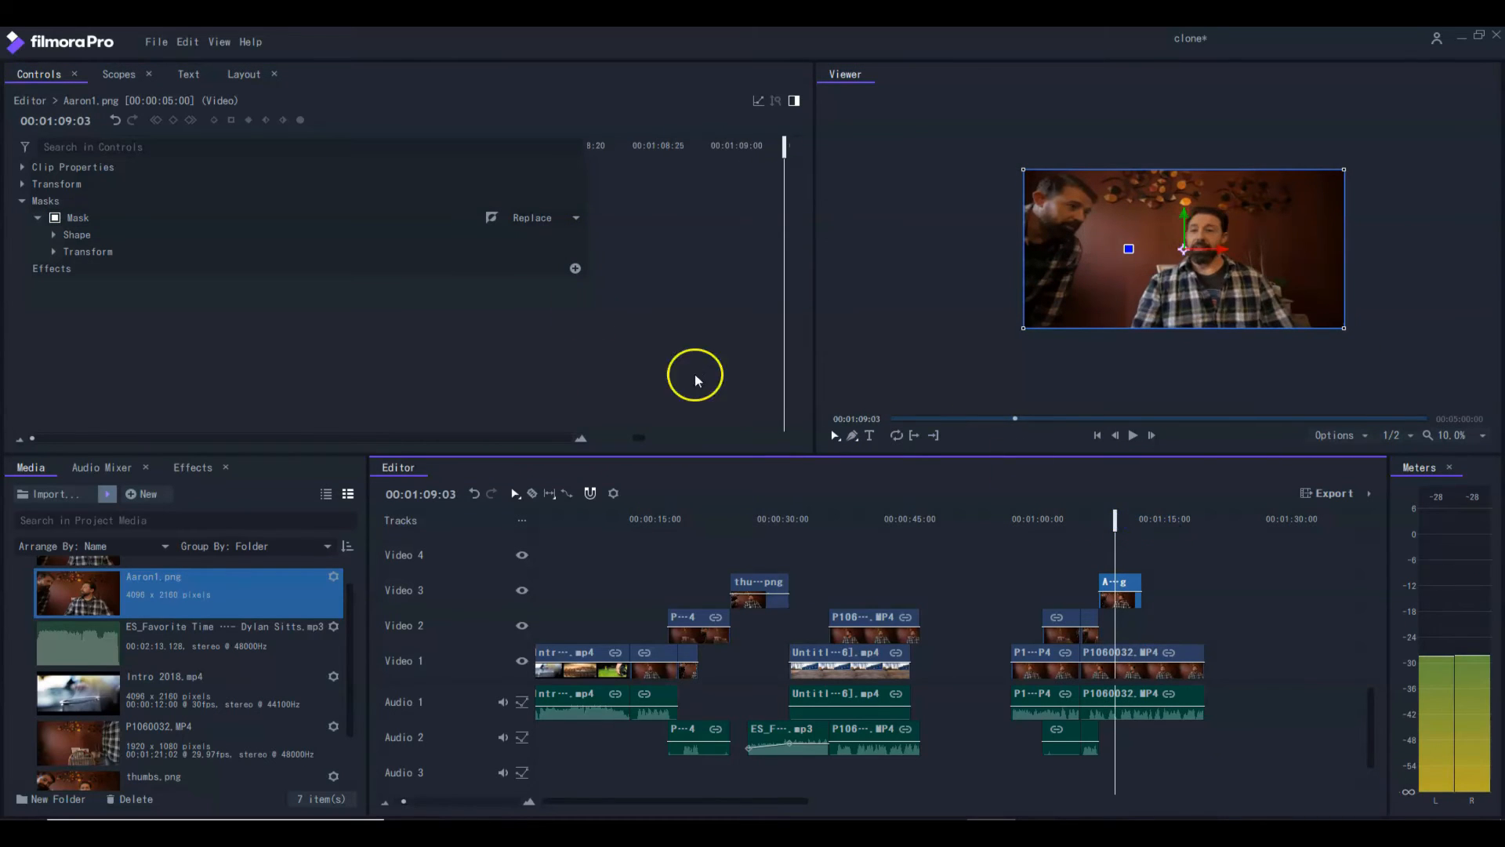
Turn the inversion of Aaron1.png's mask off and back on to compare the two states at 00:01:09:03.
left_click(479, 221)
left_click(494, 218)
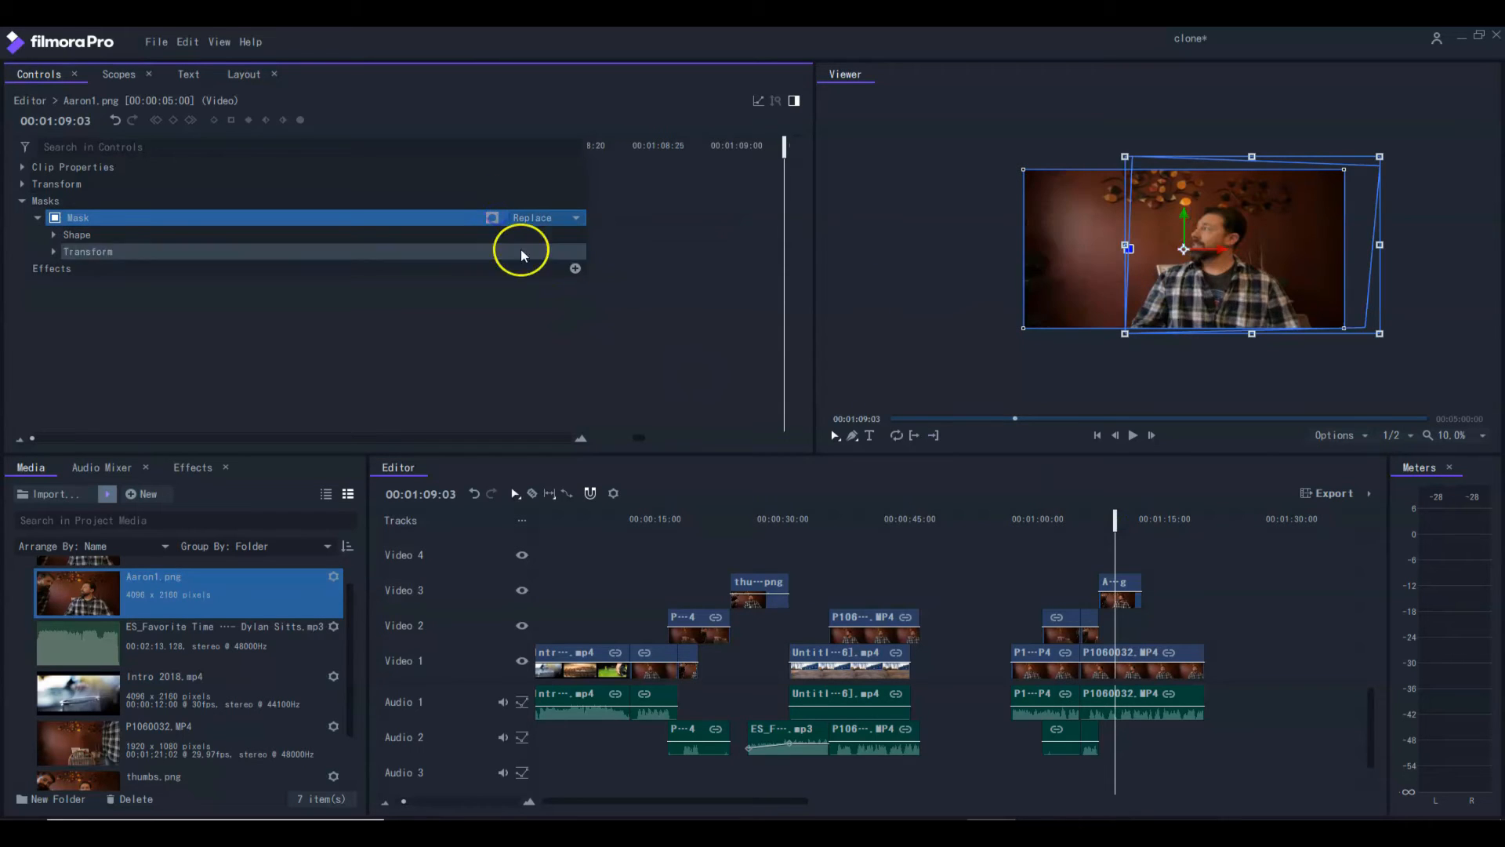
left_click(492, 219)
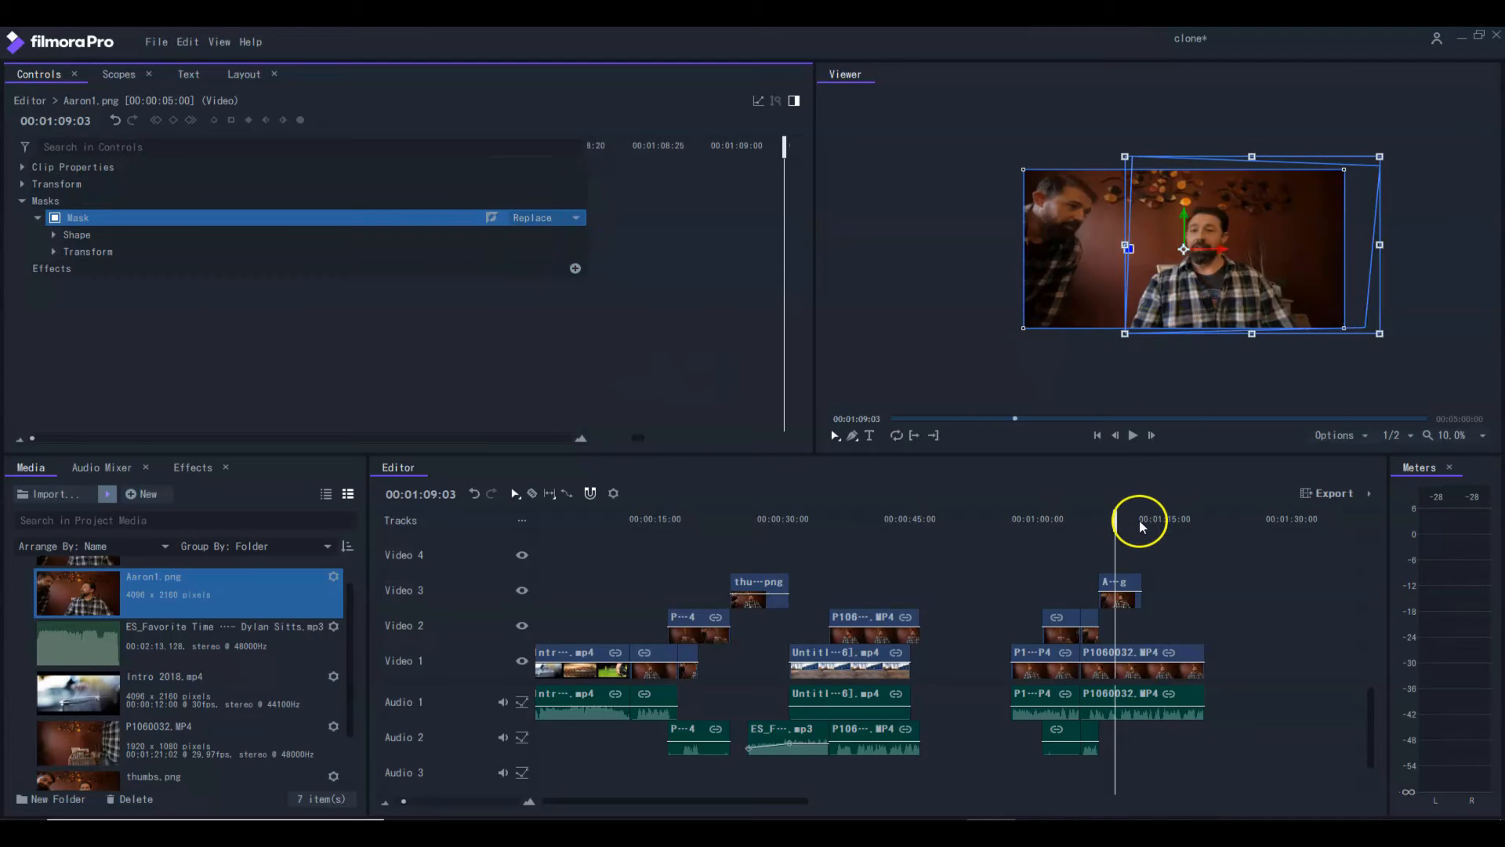
Play back the clone section from 00:00:59:26 into the masked Aaron1.png still, stopping at 00:01:09:08.
left_click_drag(1115, 521, 1037, 522)
left_click(1145, 438)
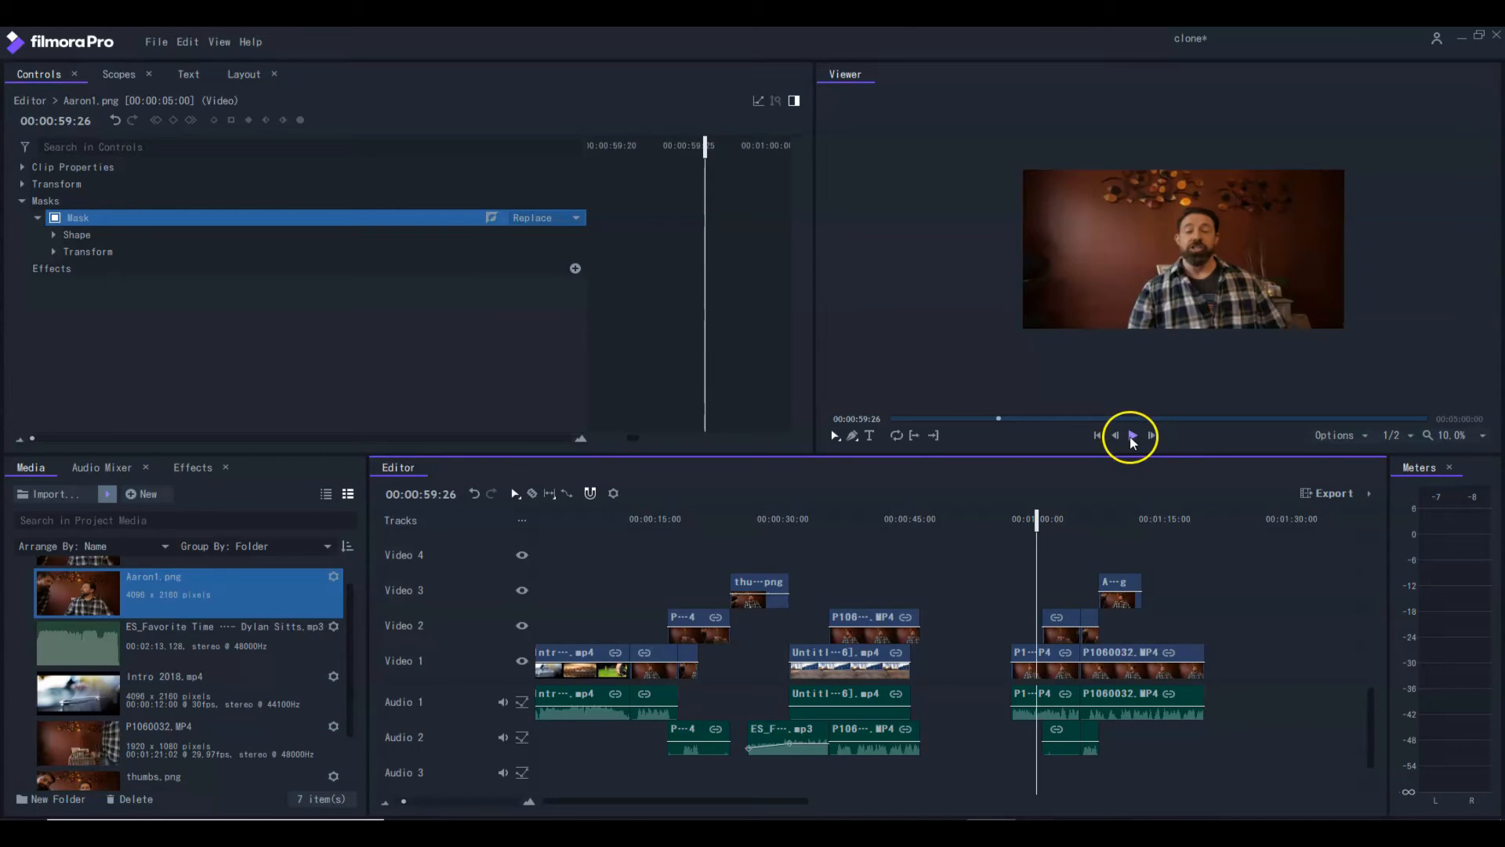
left_click(1133, 436)
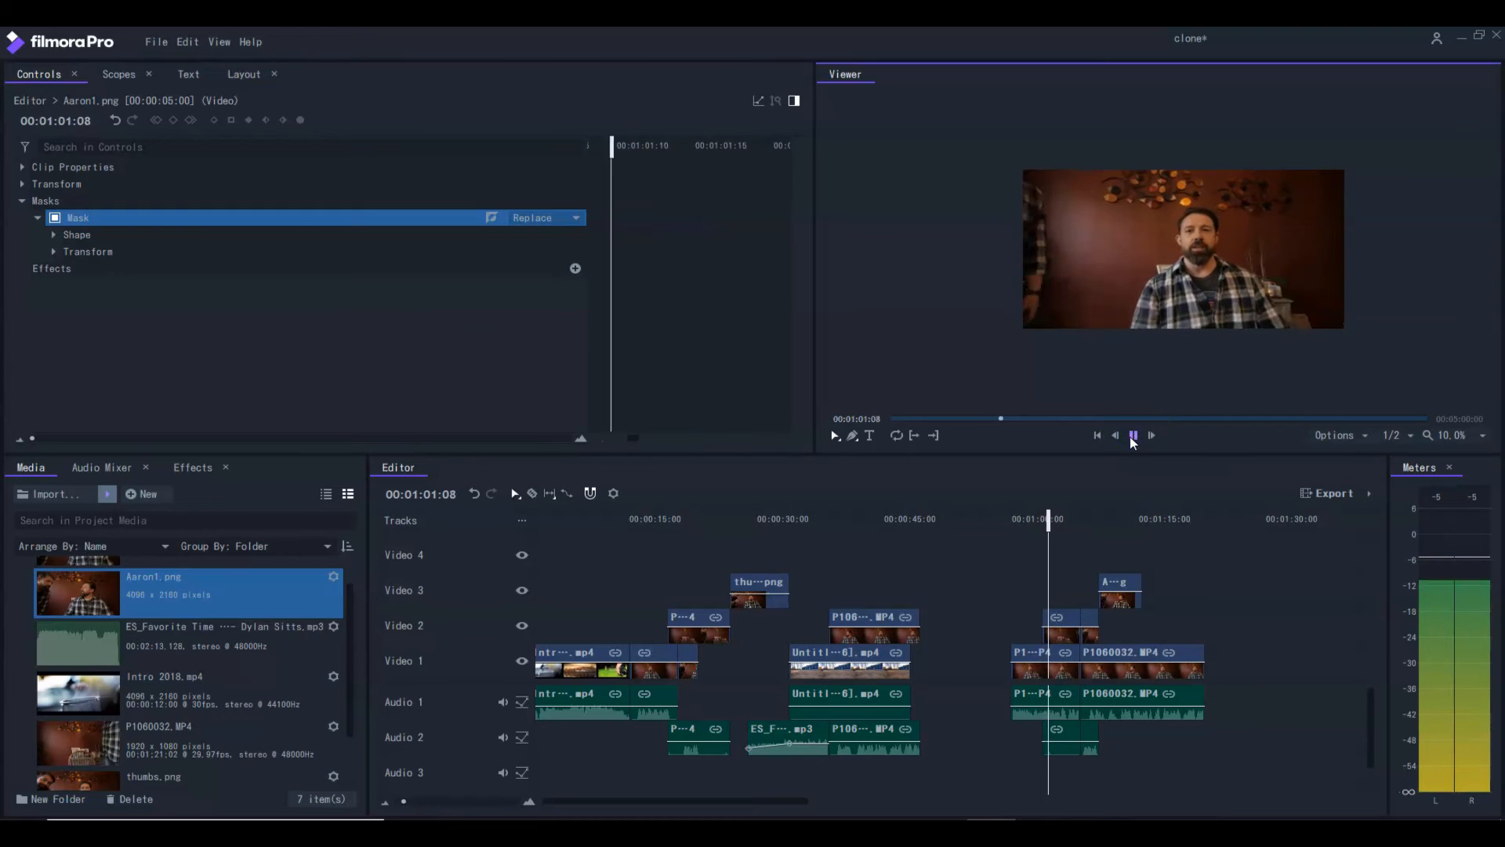
left_click(1133, 436)
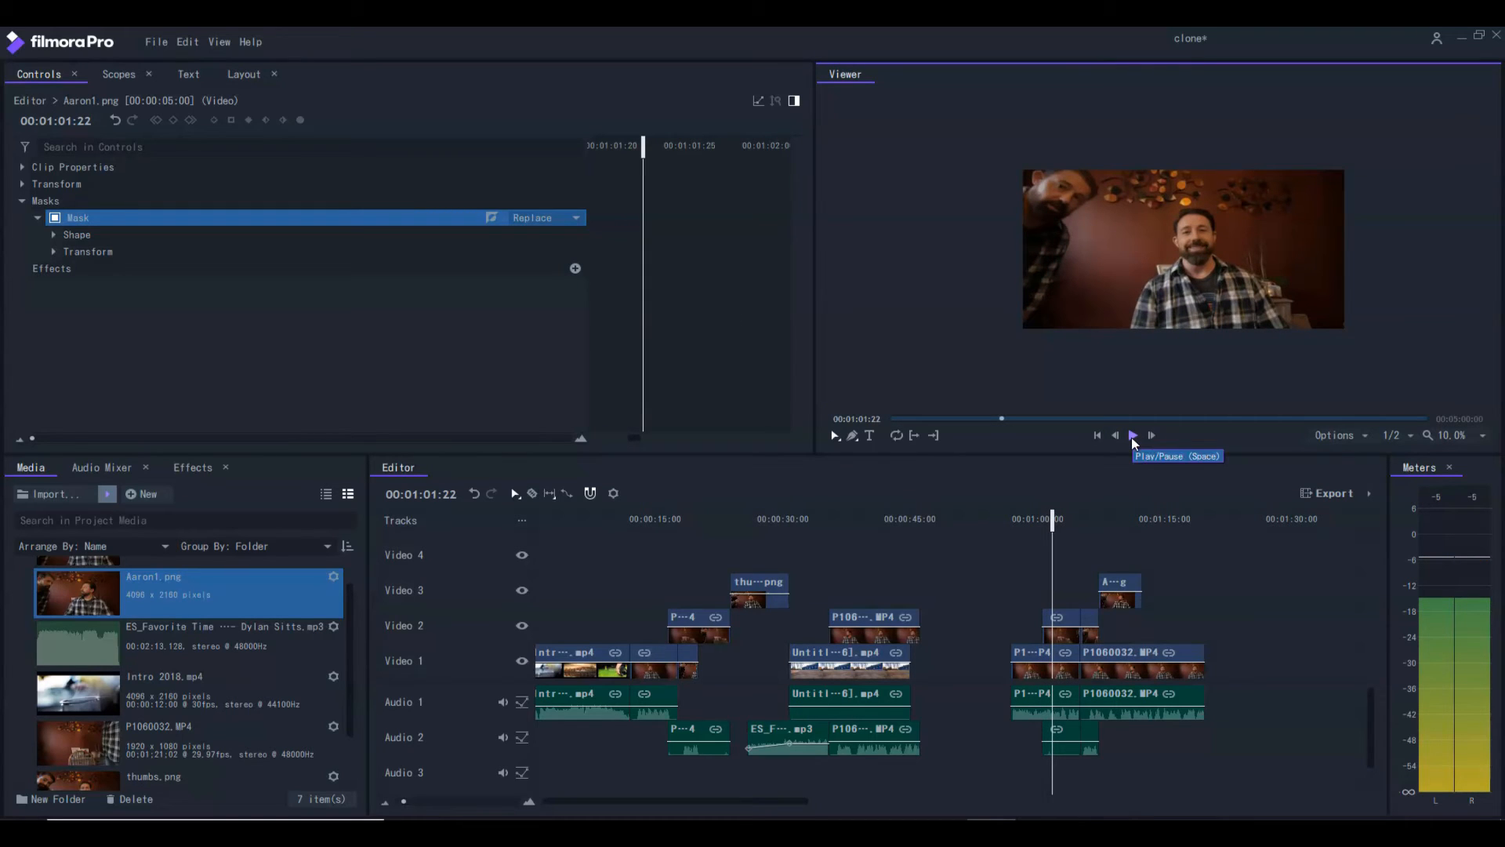
left_click(1133, 436)
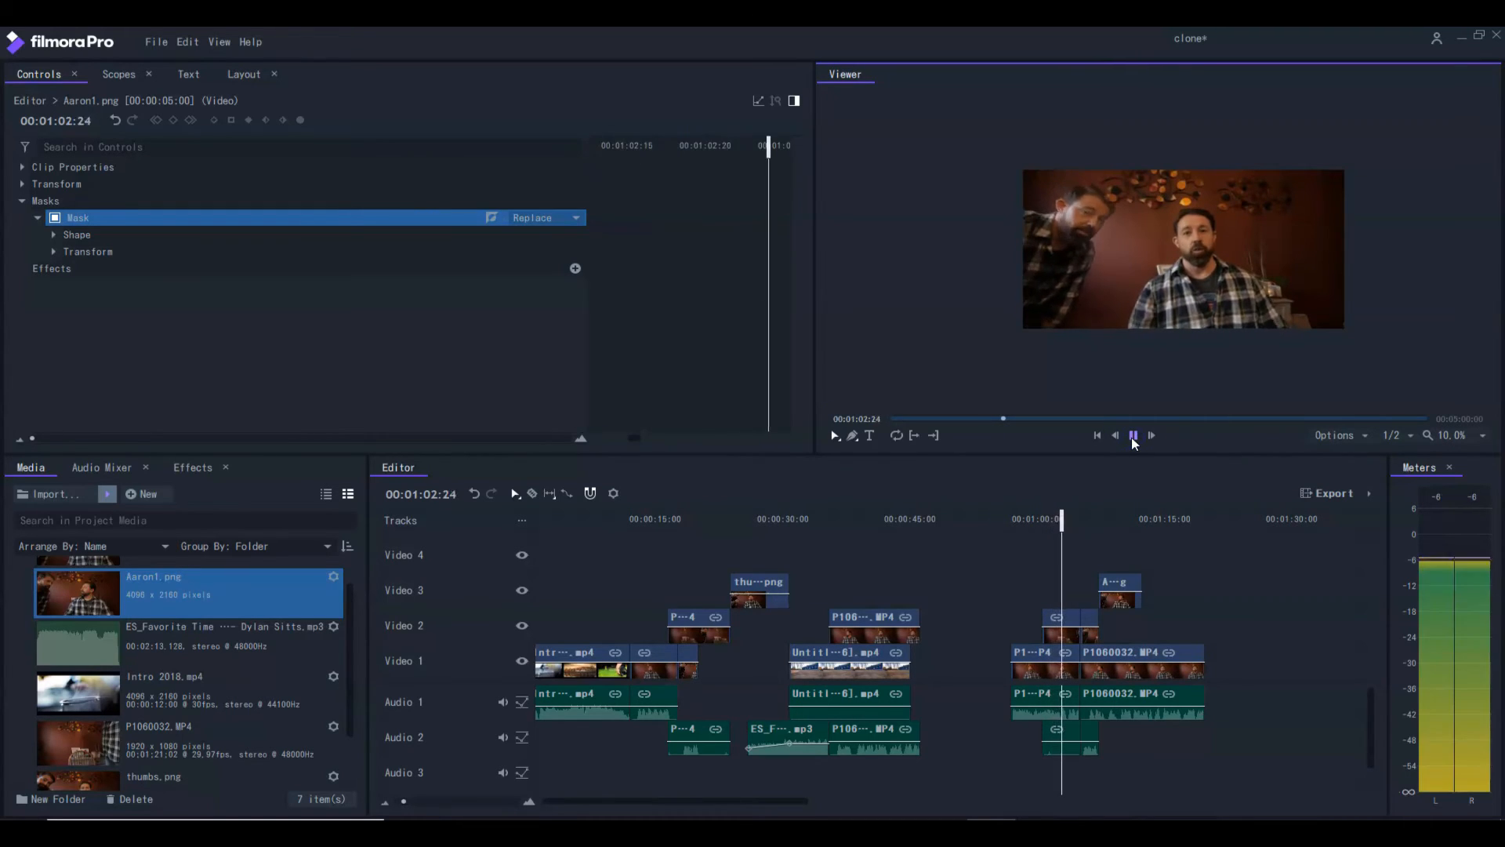
mouse_move(1304, 816)
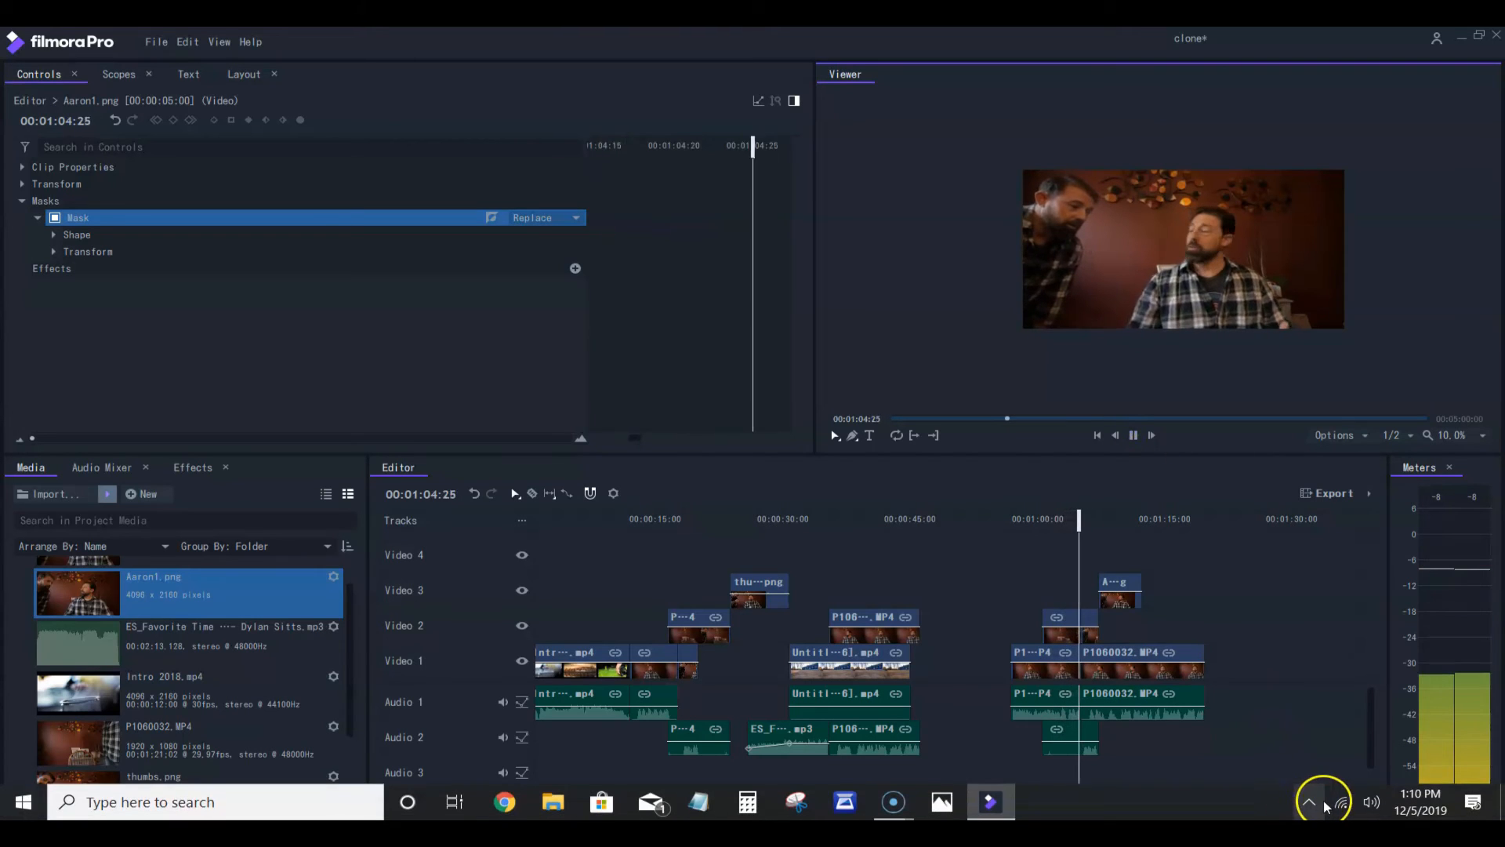
left_click(1135, 435)
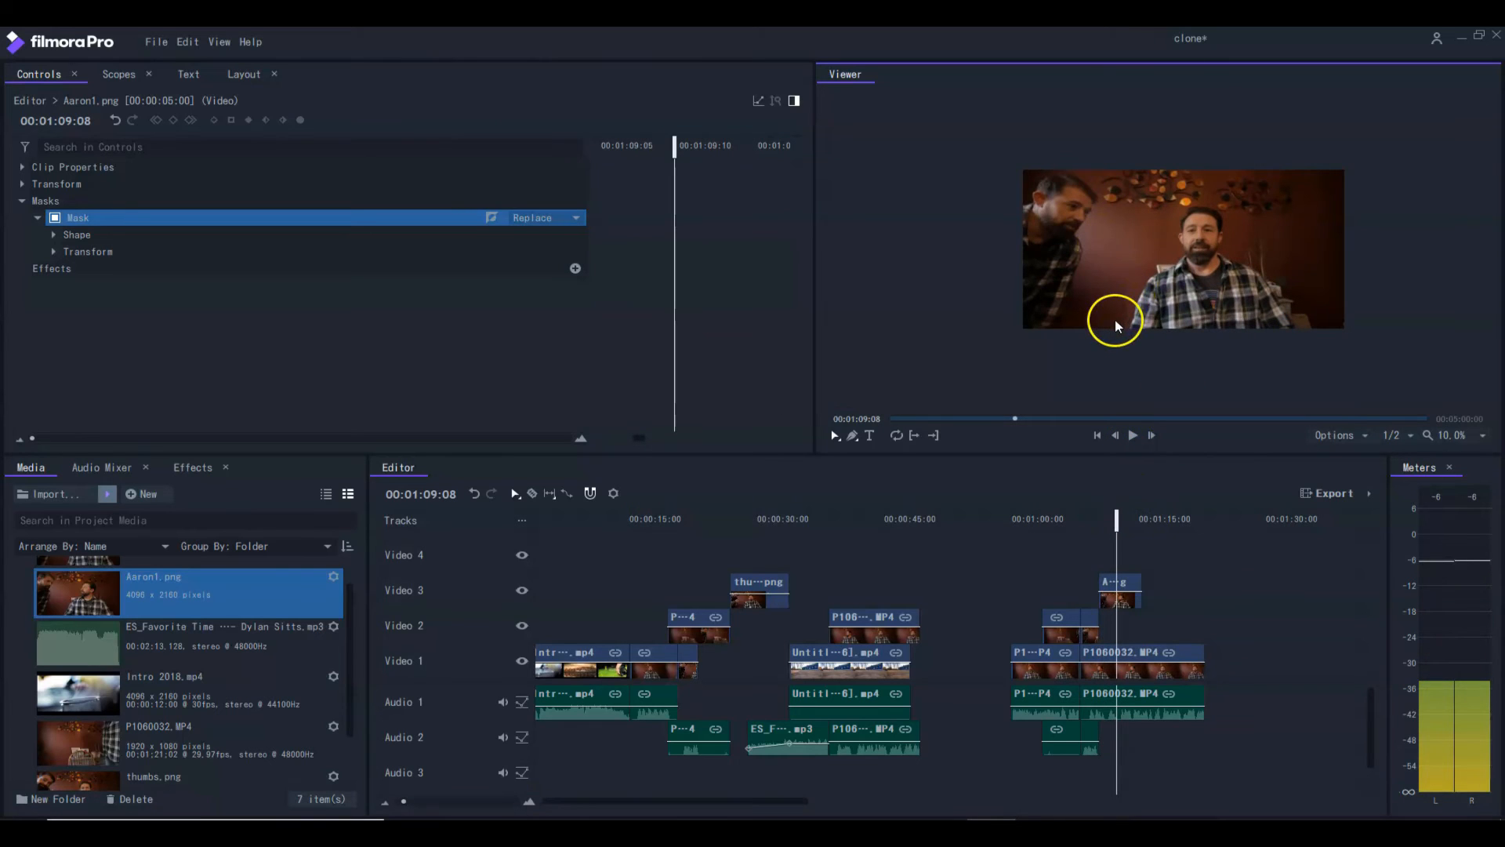
Soften the seam between the two men by setting the Feather Strength of Aaron1.png's mask to 220 px.
scroll(1129, 274, "up", 2)
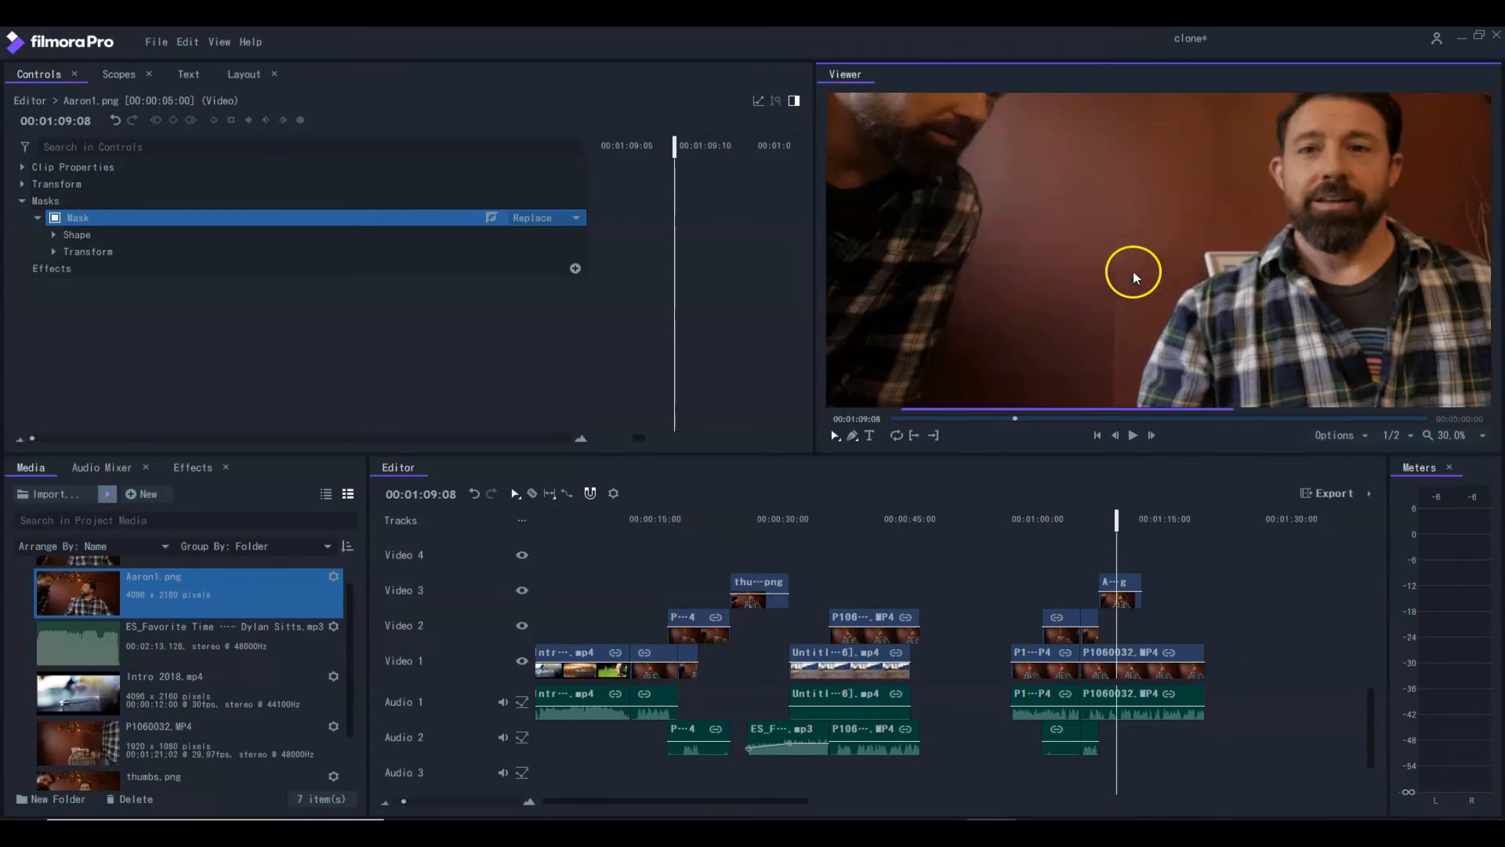
scroll(1126, 283, "down", 1)
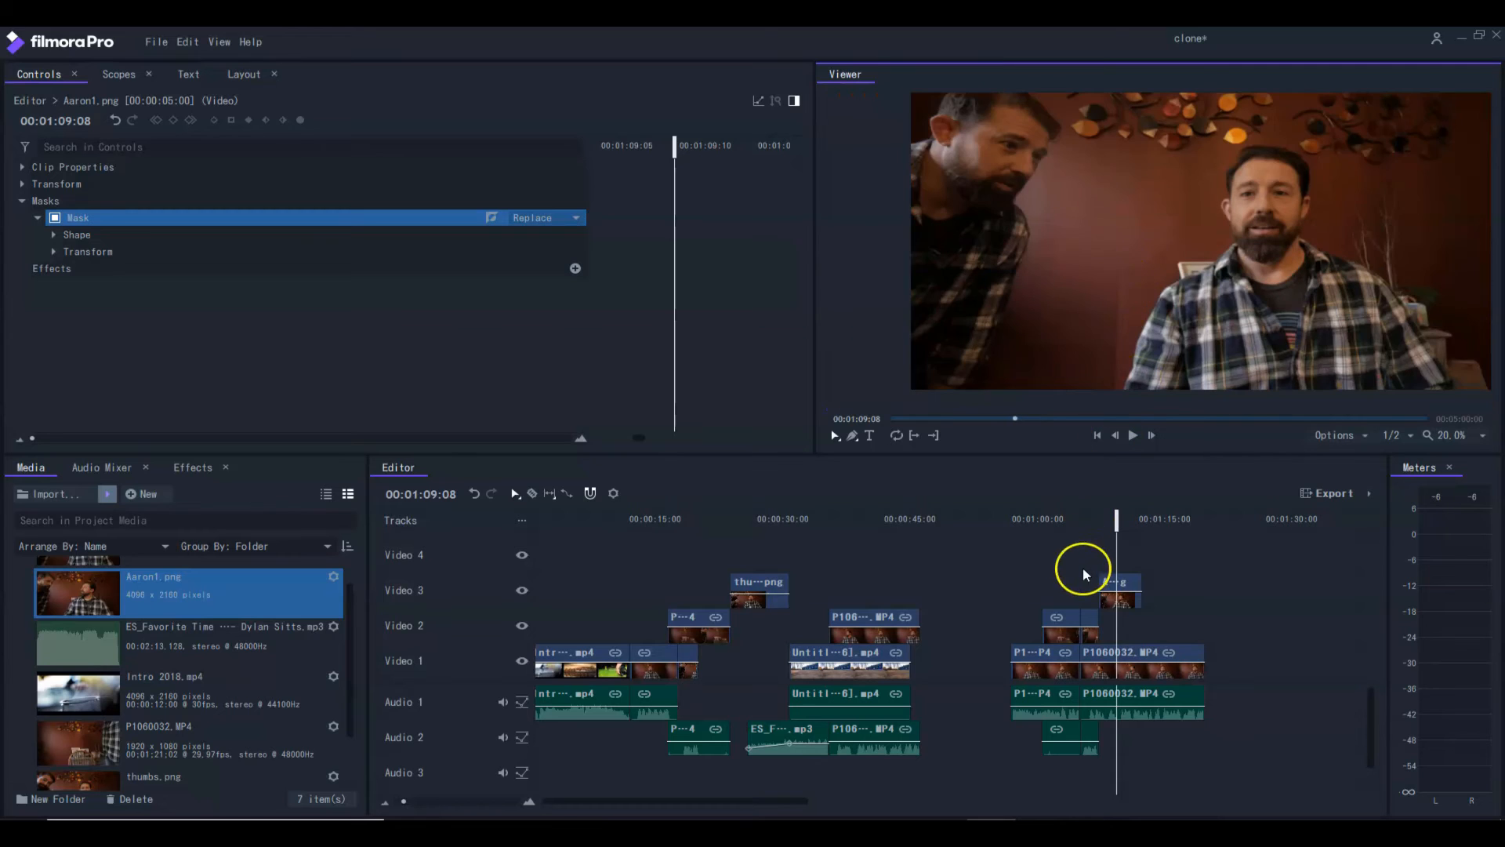
left_click(1113, 585)
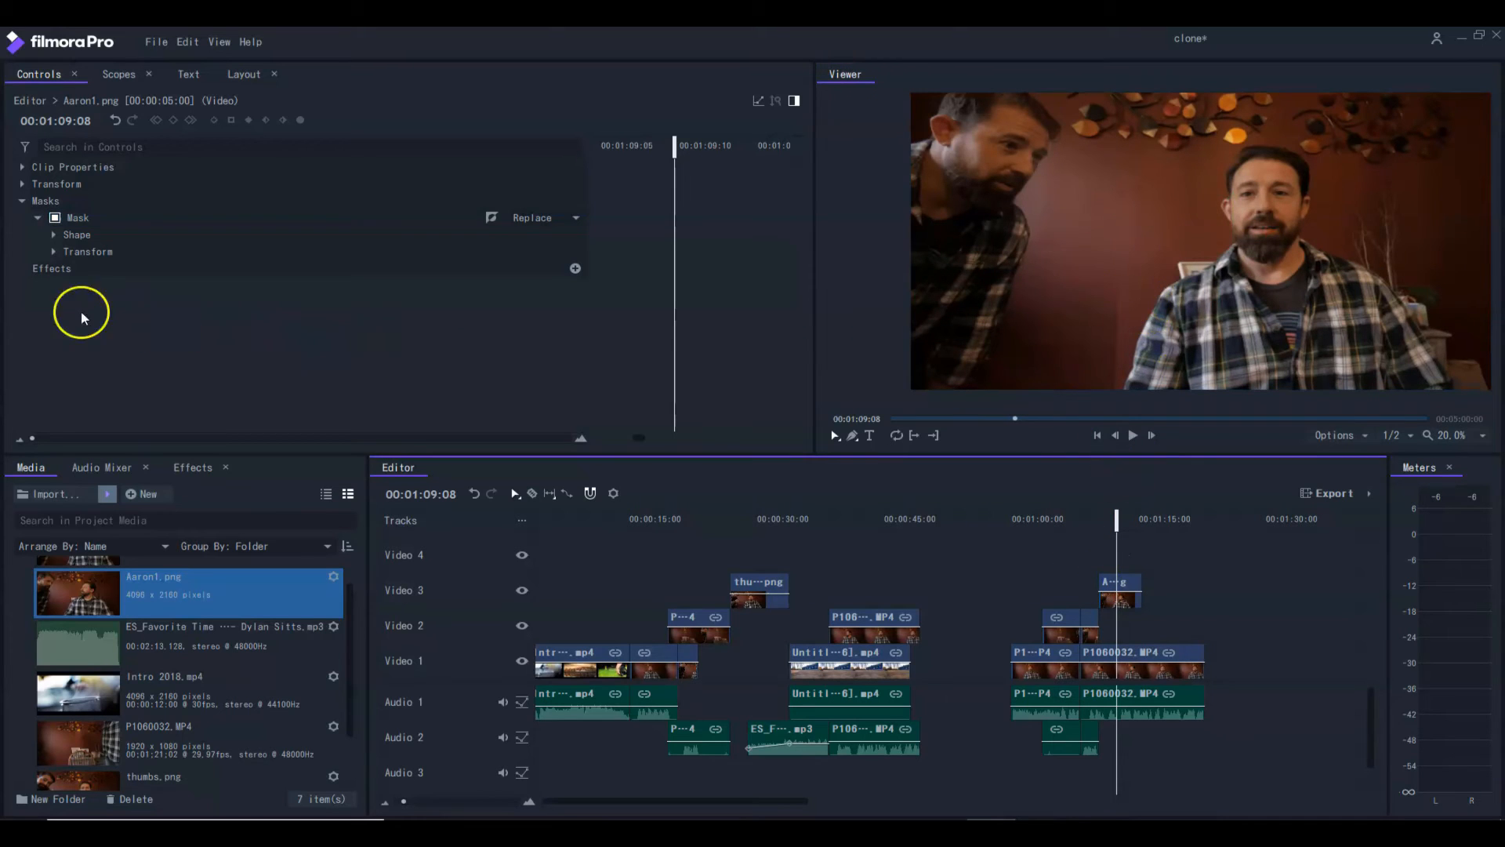
left_click(52, 234)
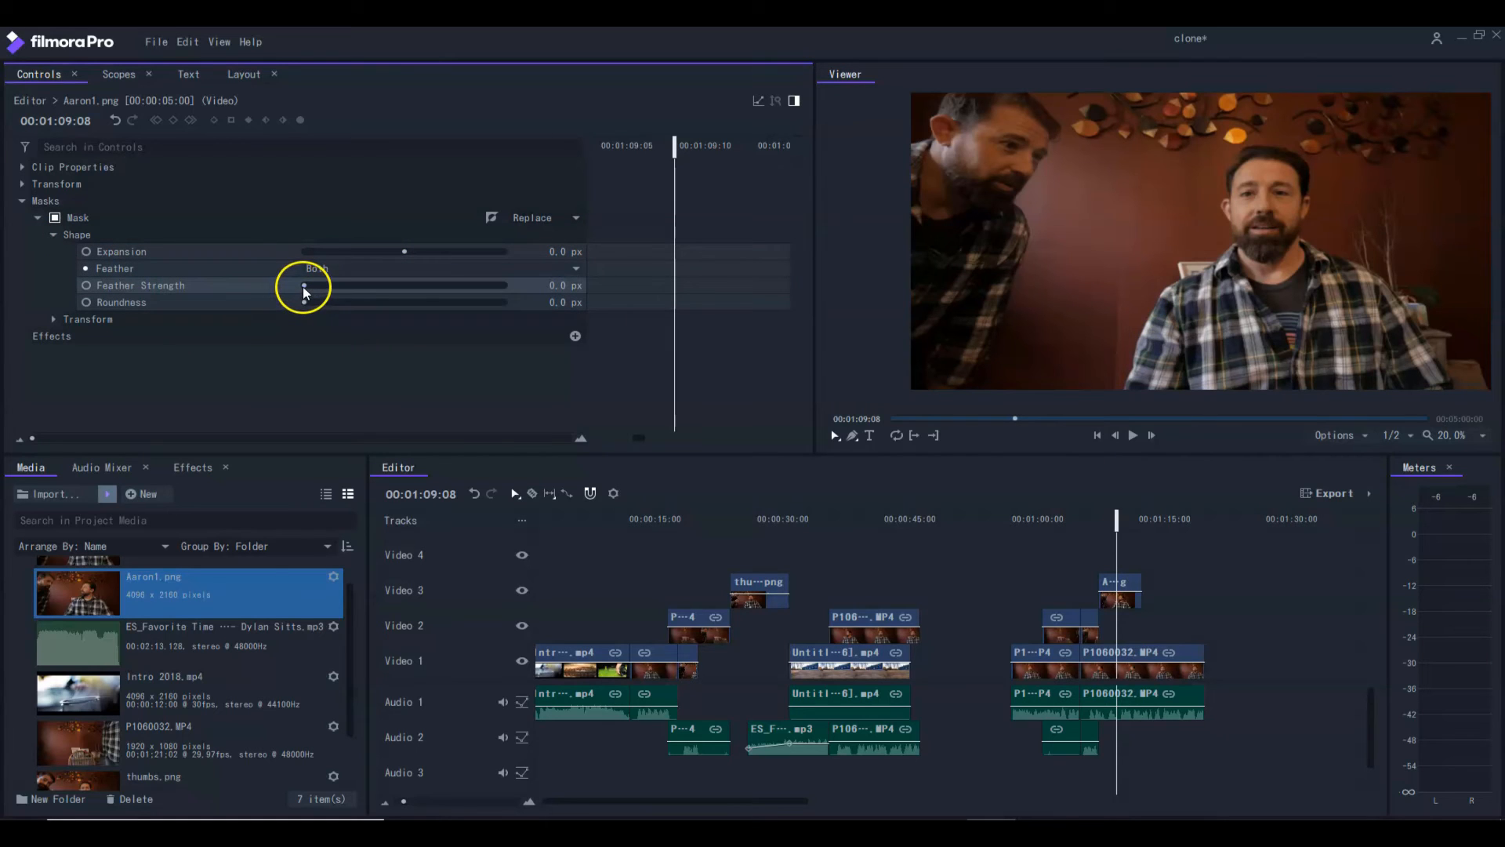
left_click_drag(304, 287, 318, 288)
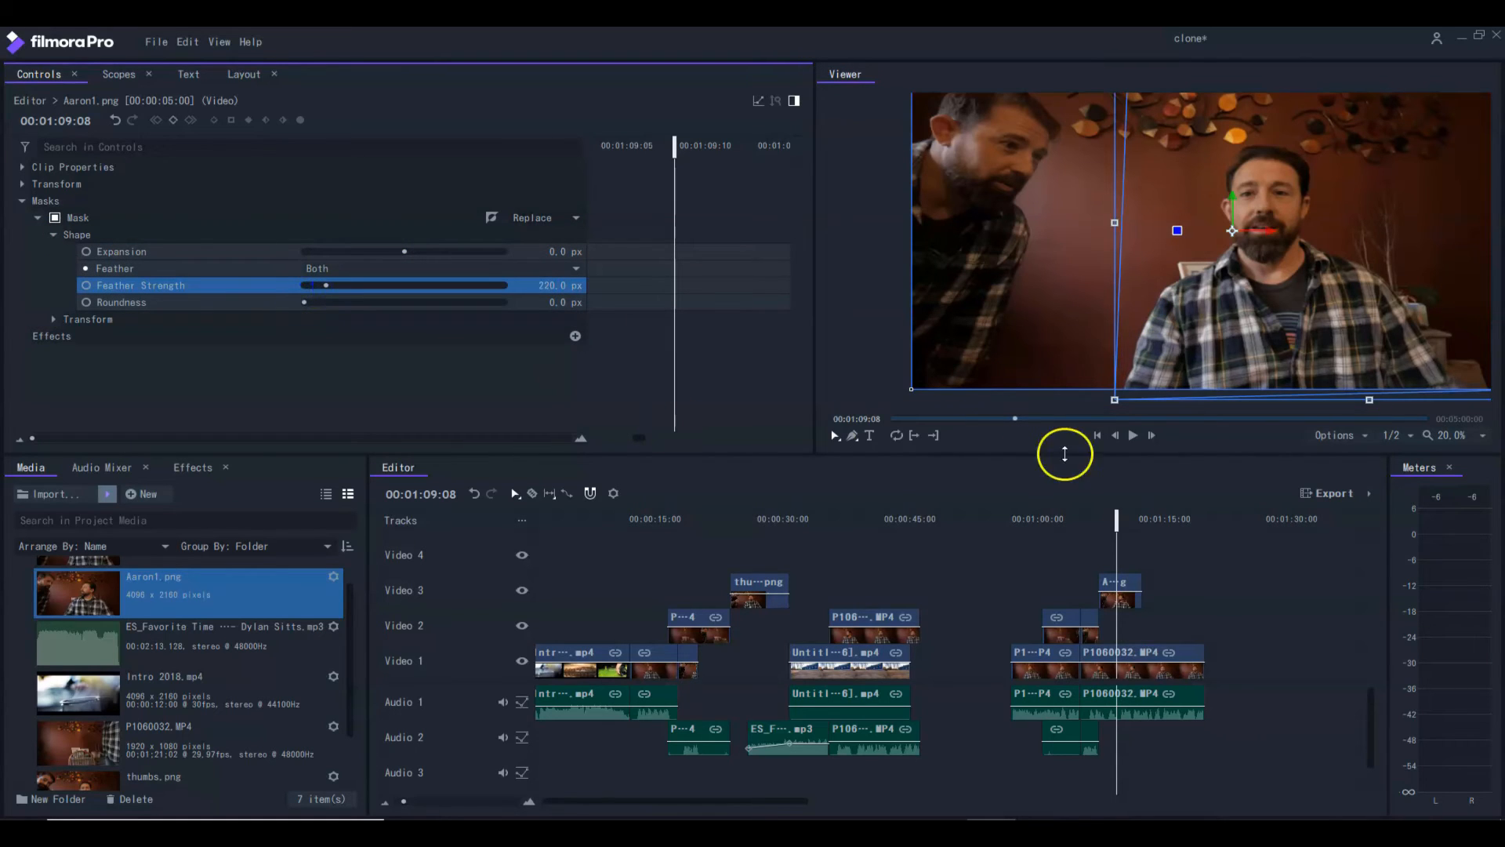
left_click(1084, 470)
left_click(1074, 292)
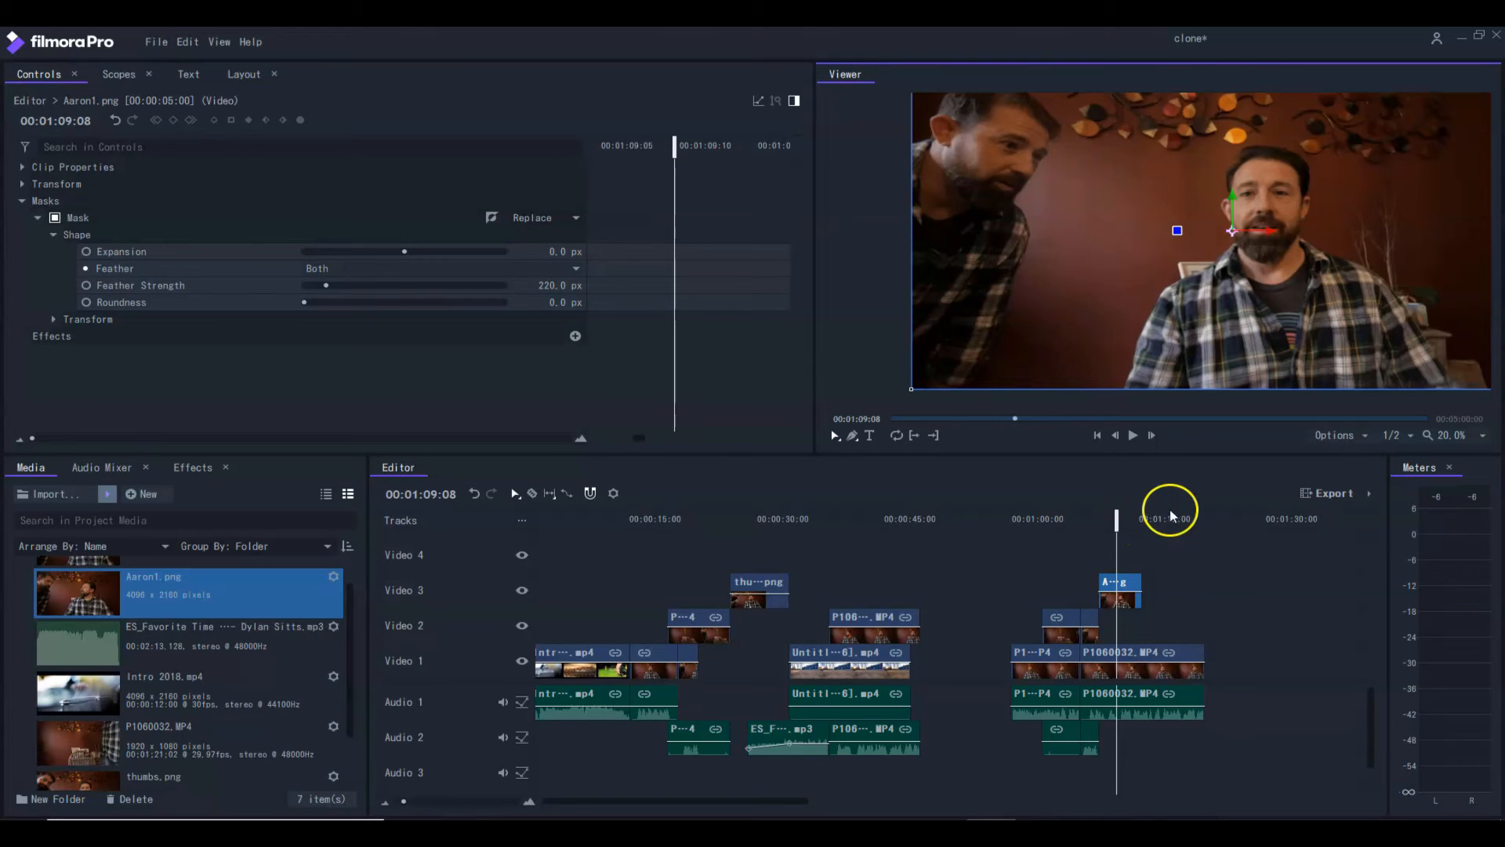
Extend the Aaron1.png still on Video 3 to the end of the last Video 1 clip.
left_click_drag(1119, 515, 1194, 523)
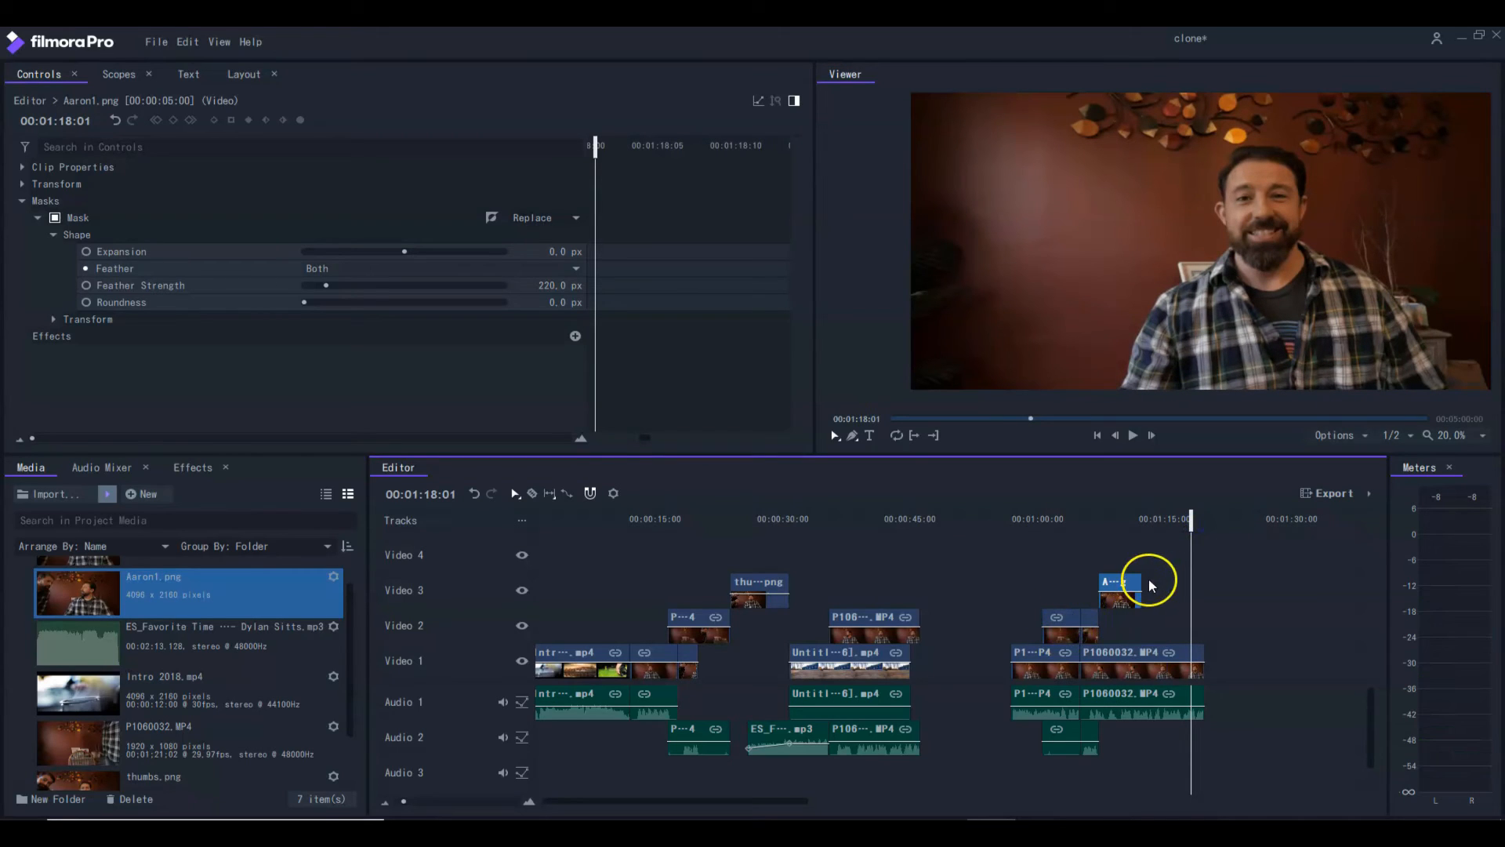
left_click_drag(1147, 584, 1205, 586)
left_click_drag(1188, 517, 999, 524)
Inspect the mask settings of the clone section's Video 1 and Video 2 clips, and view the first Video 2 clip at 00:01:01:23.
left_click(1042, 667)
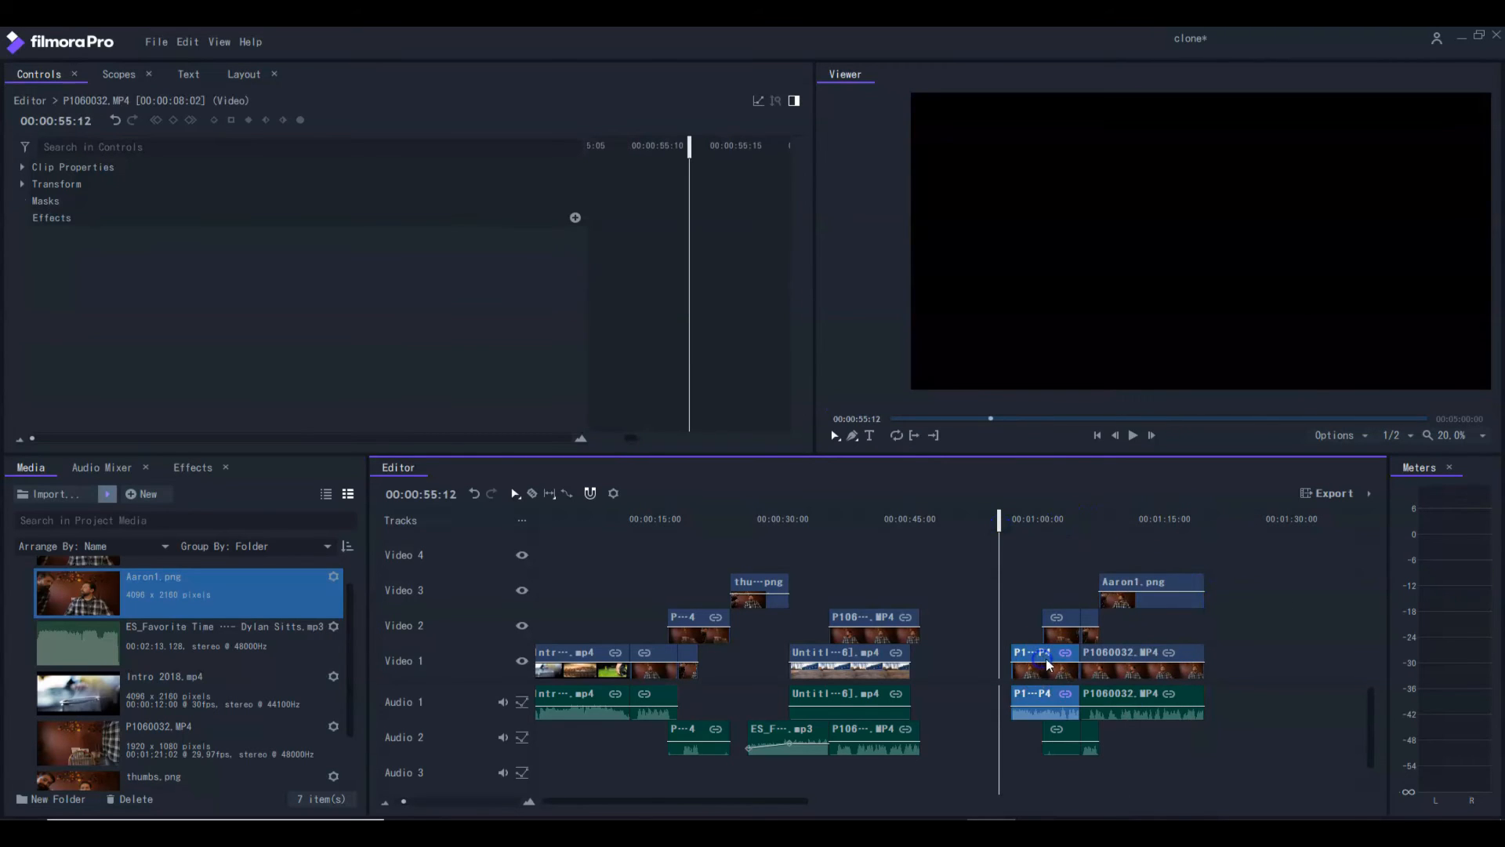
left_click(1121, 654)
left_click(1028, 709)
left_click(1065, 620)
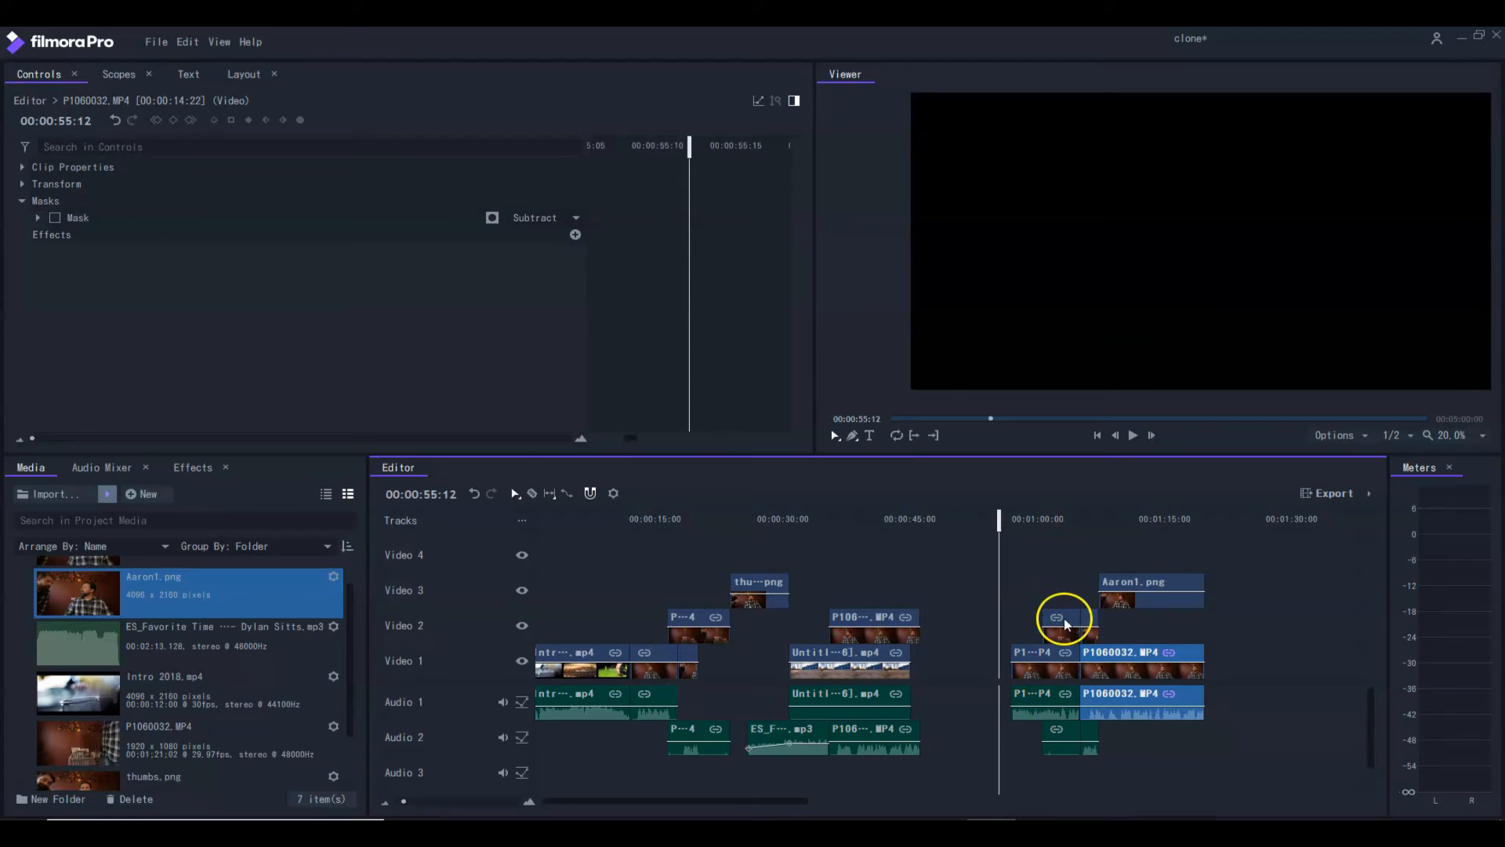
left_click(1065, 620)
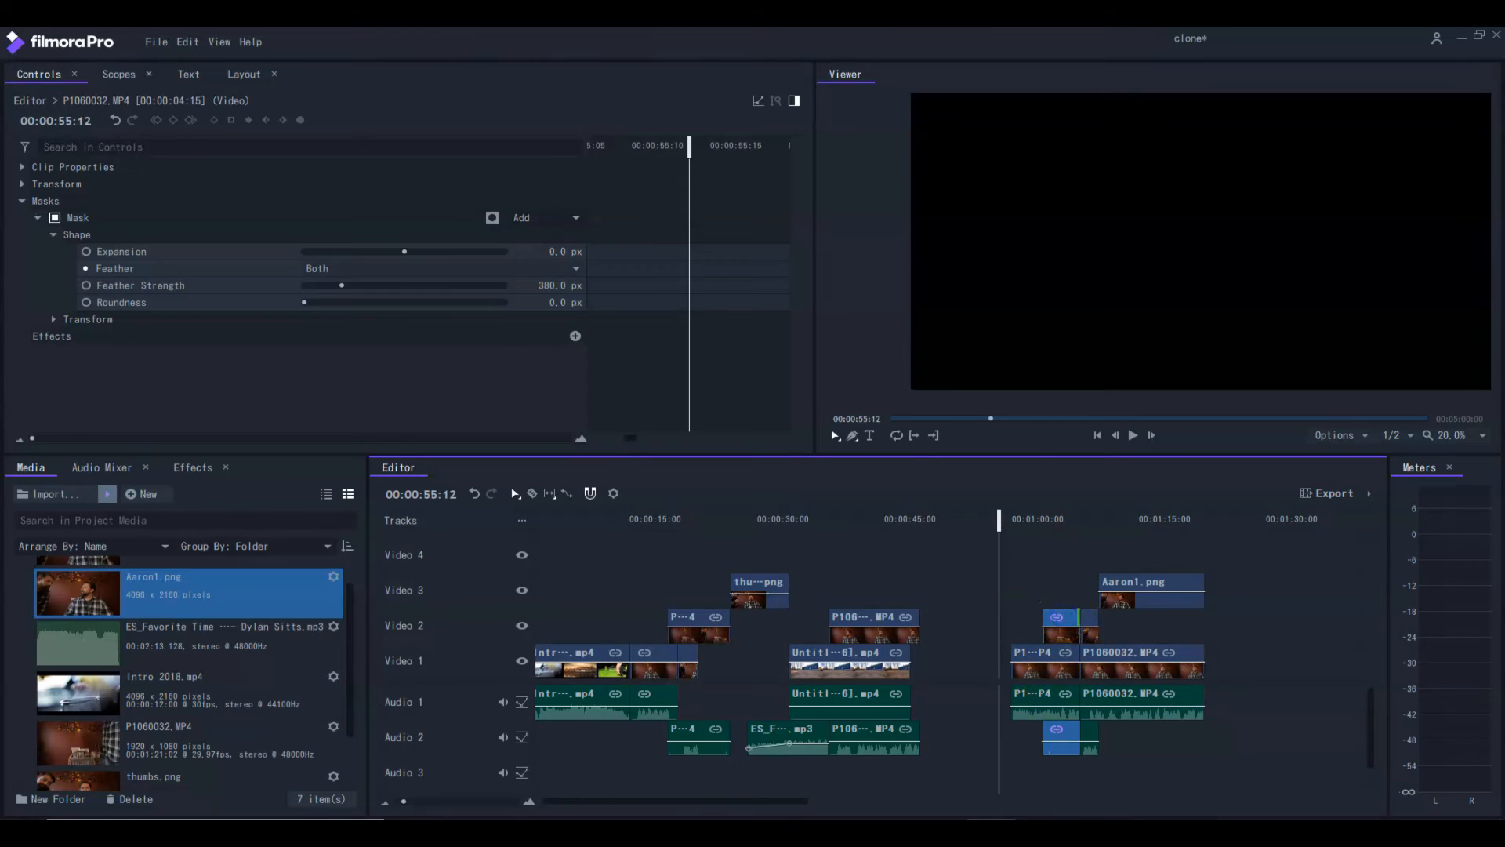
left_click(1089, 621)
left_click(1069, 620)
left_click_drag(999, 527, 1053, 528)
scroll(1169, 256, "down", 1)
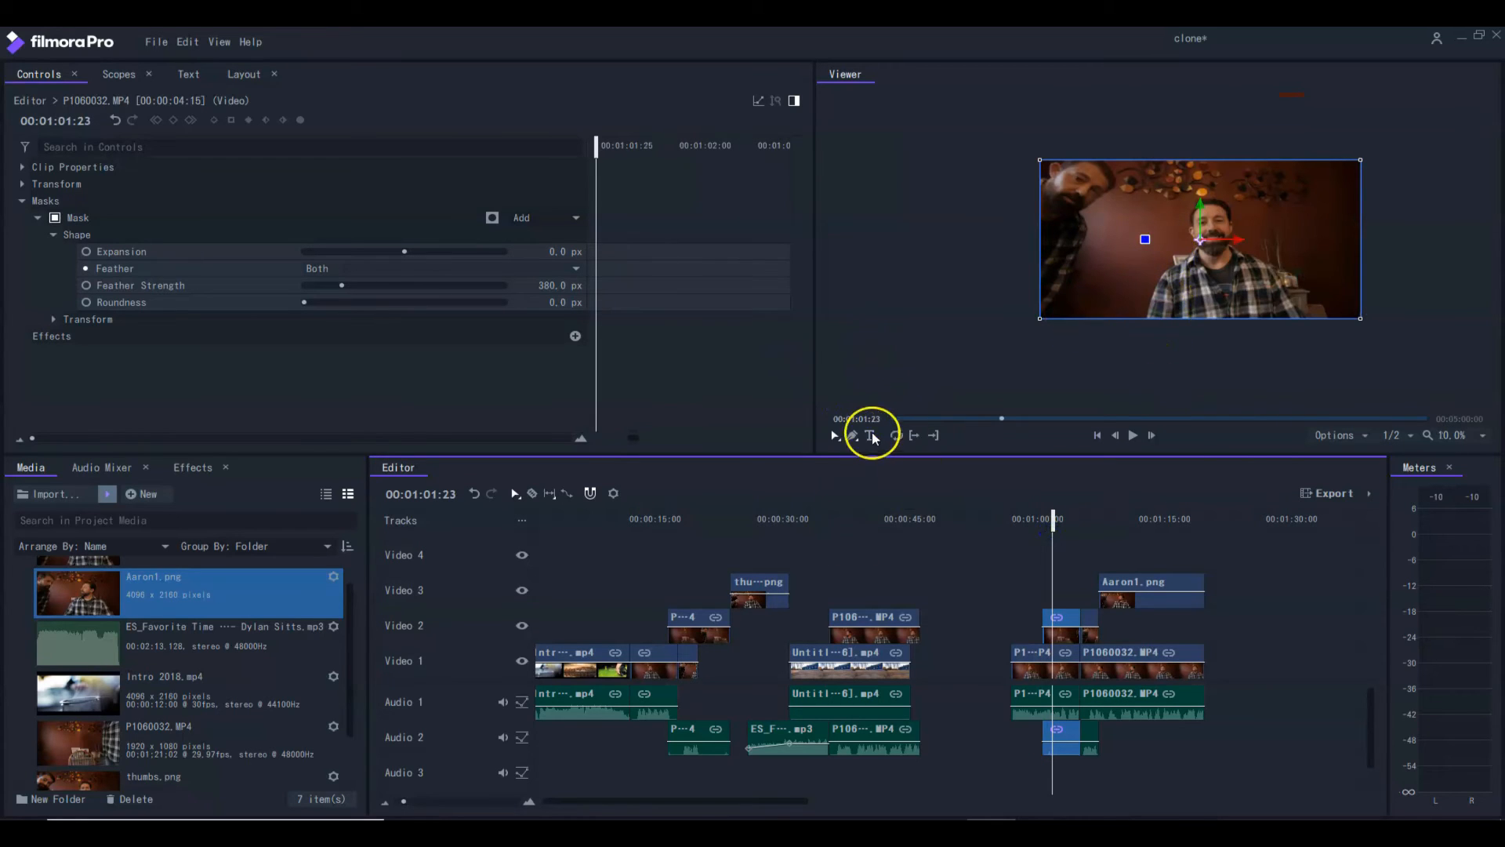
Activate the Pen mask tool in the viewer and review the mask shape settings of the first Video 2 clip in the clone section.
left_click(872, 436)
left_click(853, 436)
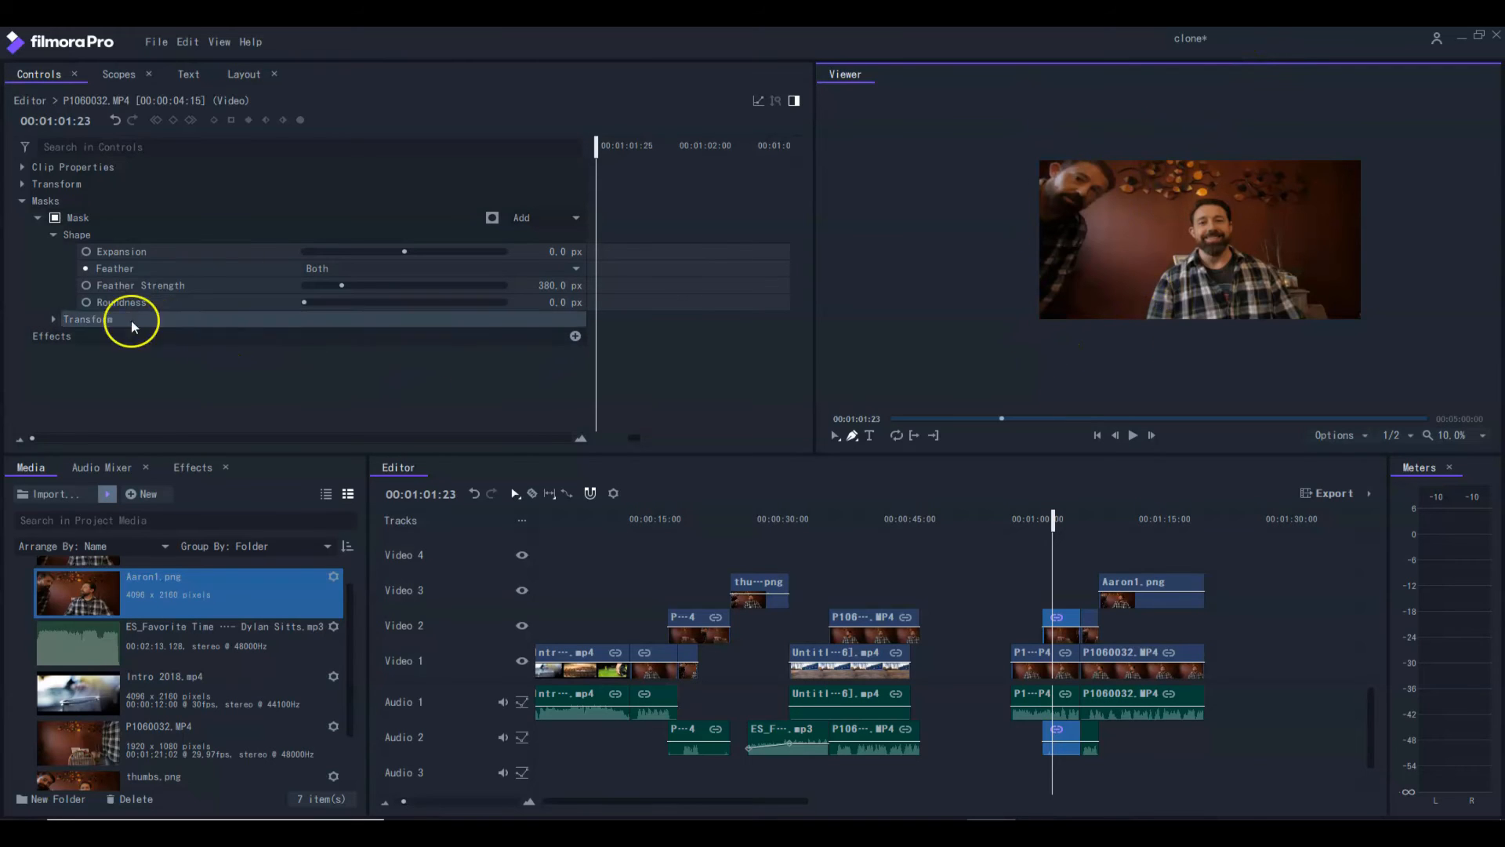
left_click(48, 234)
left_click(37, 218)
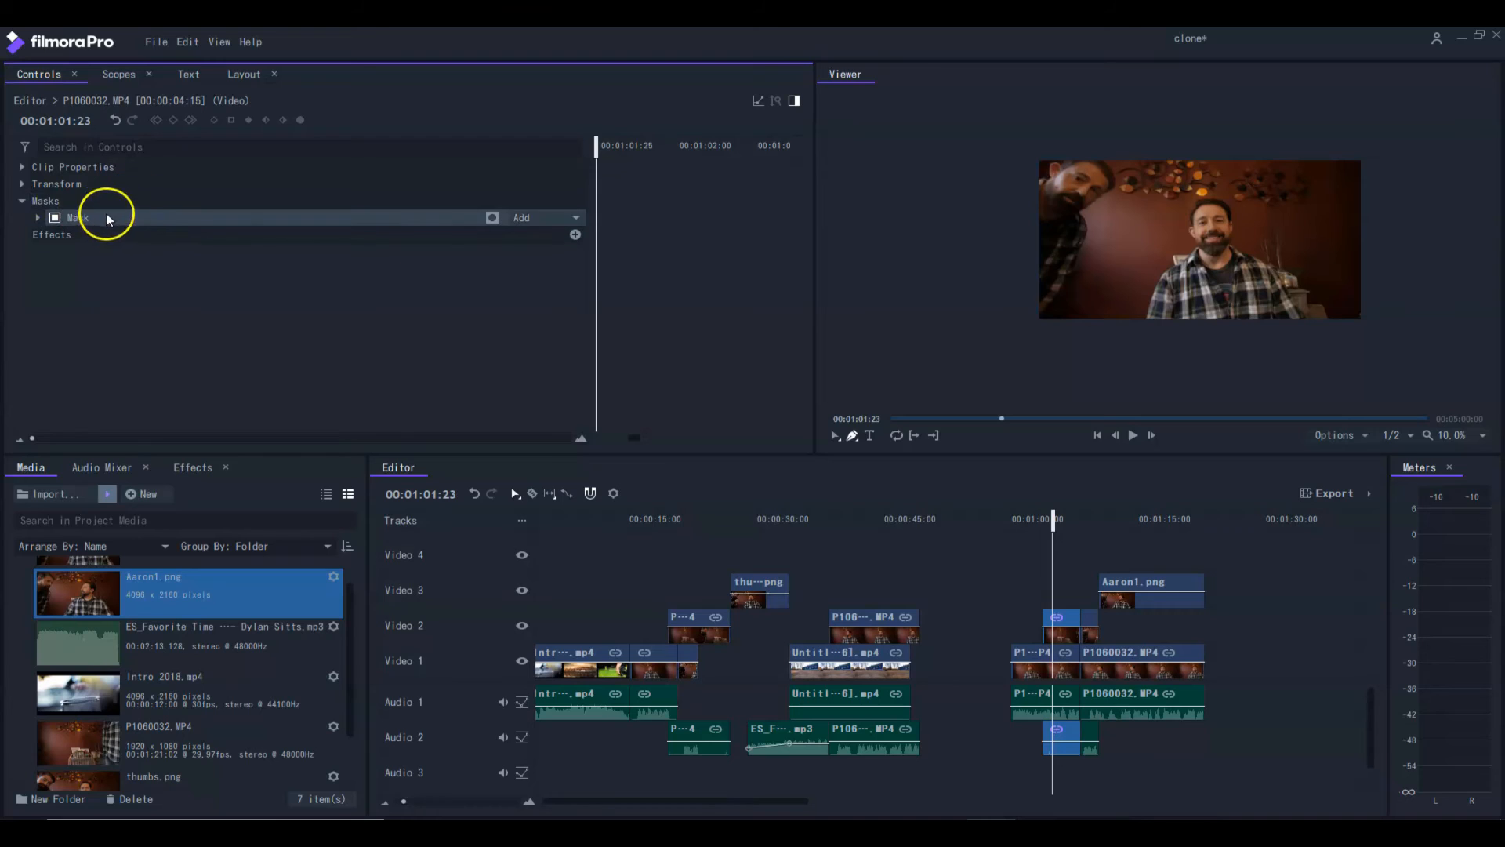
left_click(37, 217)
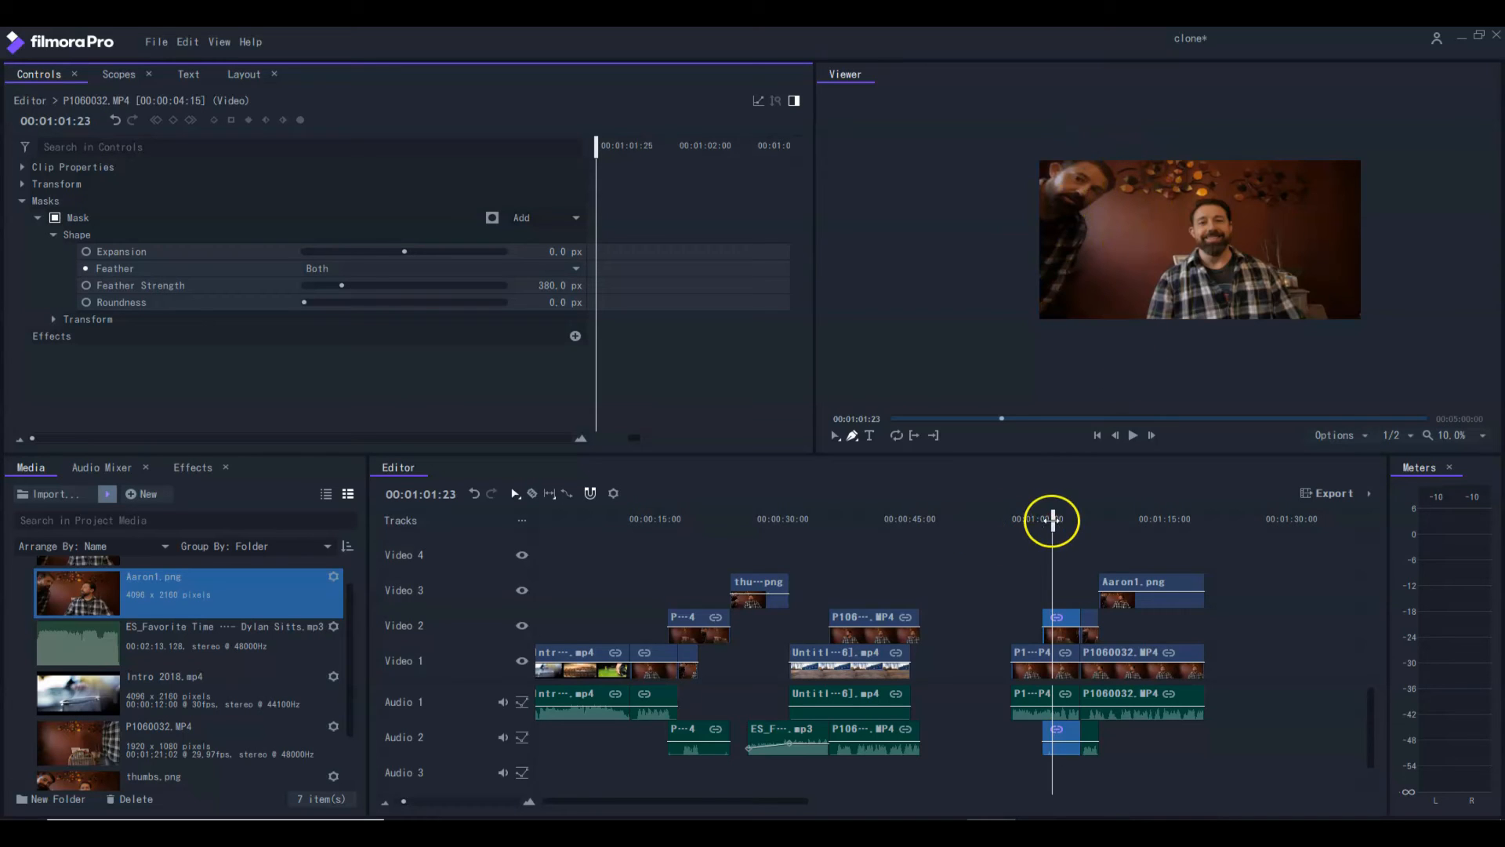
Select the last Video 2 clip, return to 00:01:06:14 near its end, and examine the viewer options for exporting a frame.
left_click_drag(1053, 519, 1109, 516)
left_click(1090, 621)
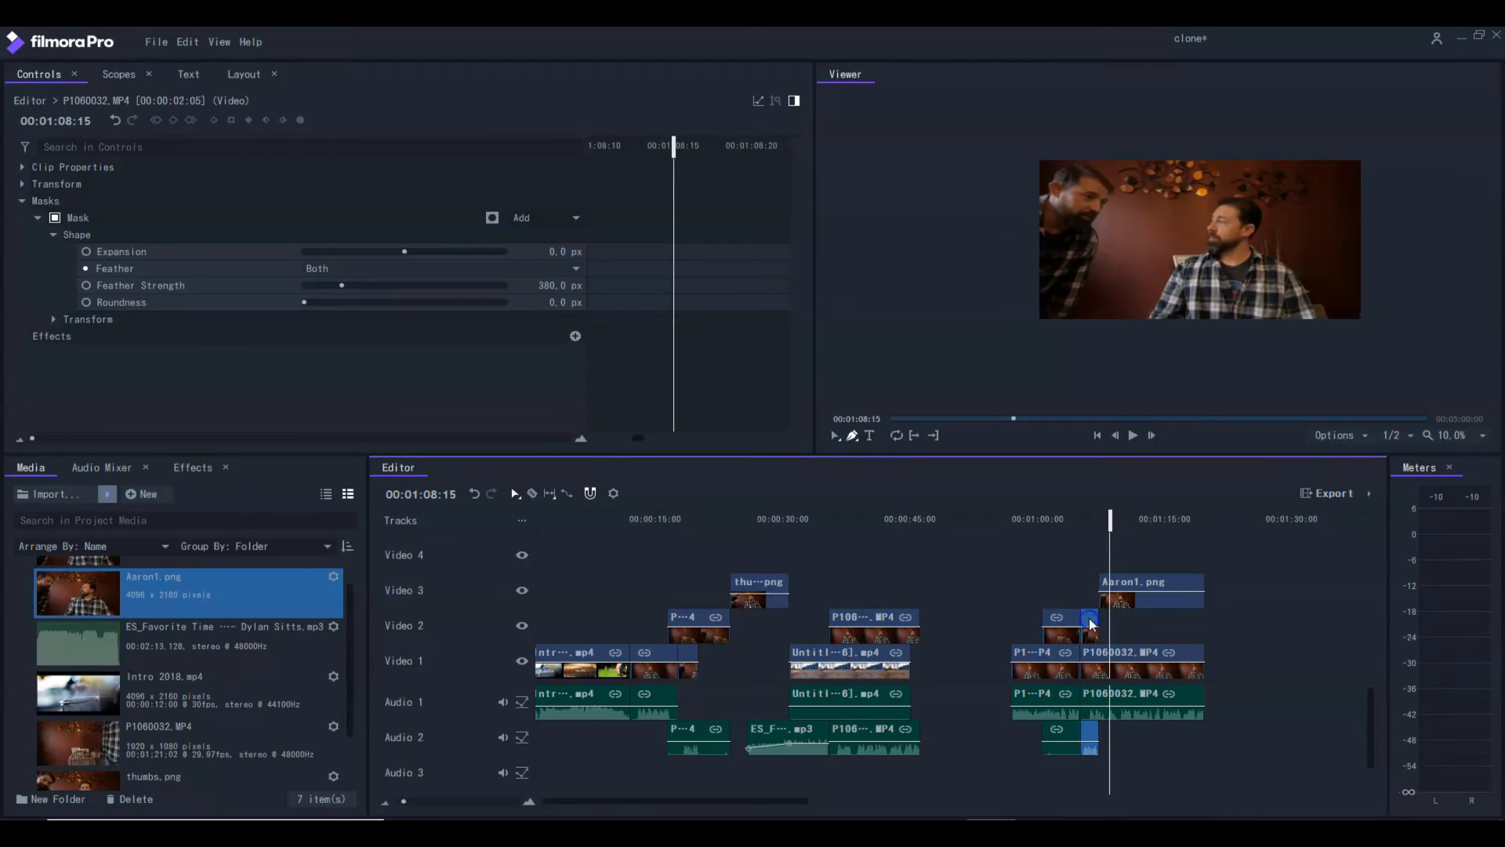
key("j")
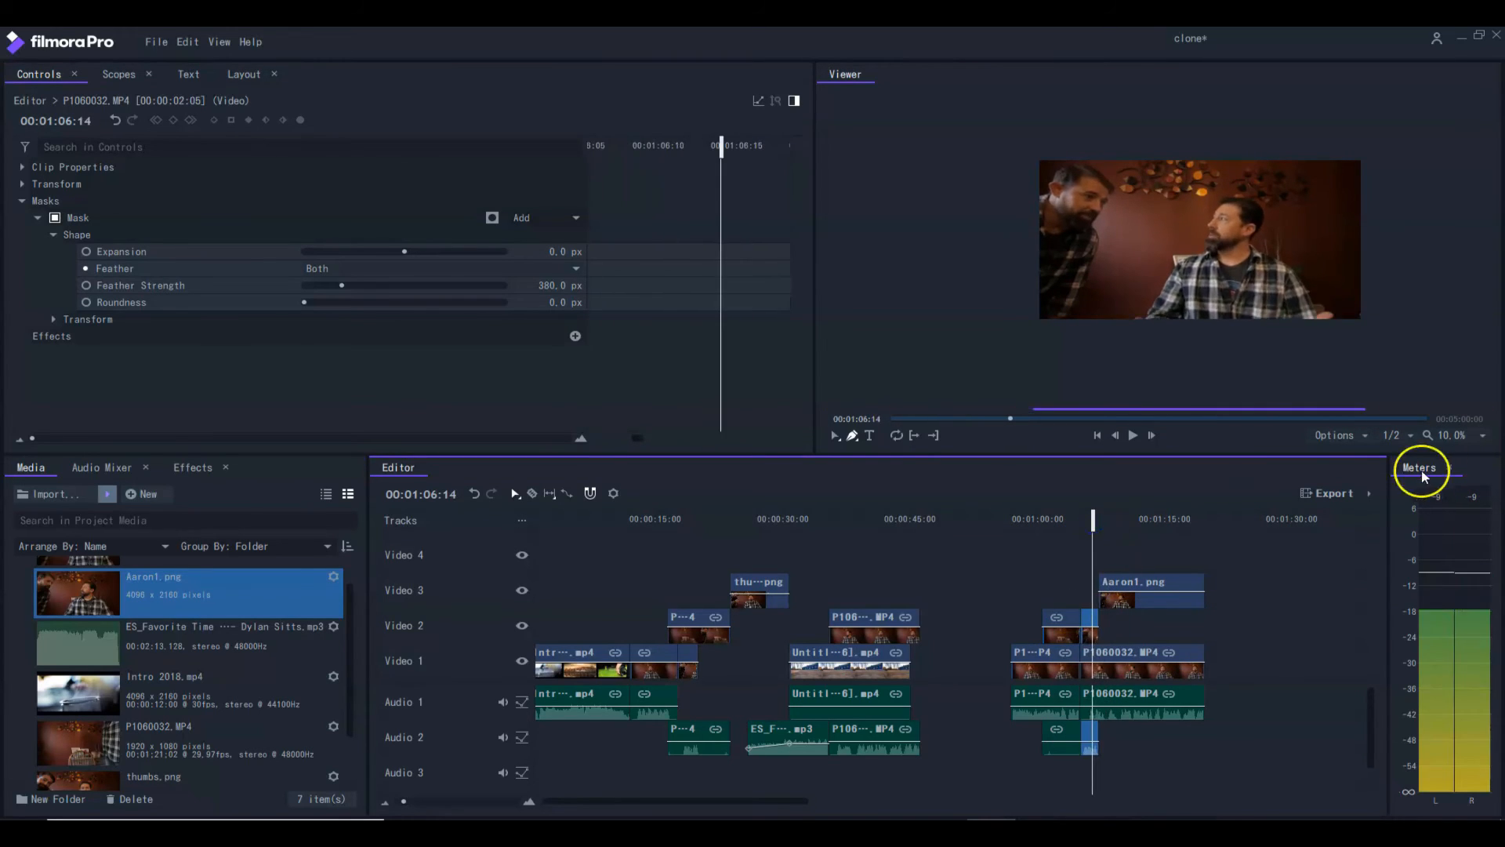
left_click(1368, 436)
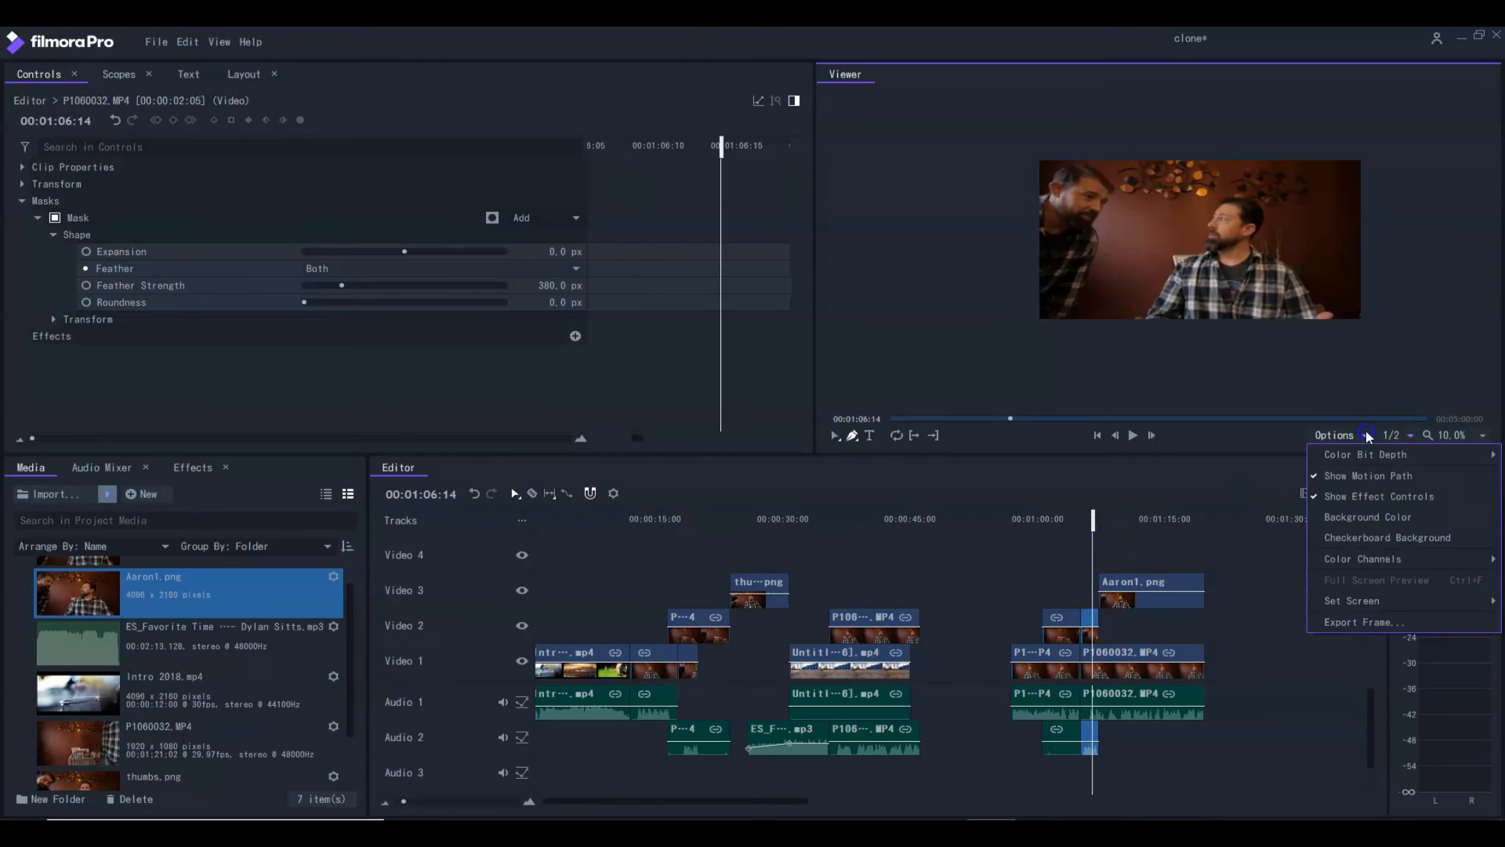
left_click(1217, 446)
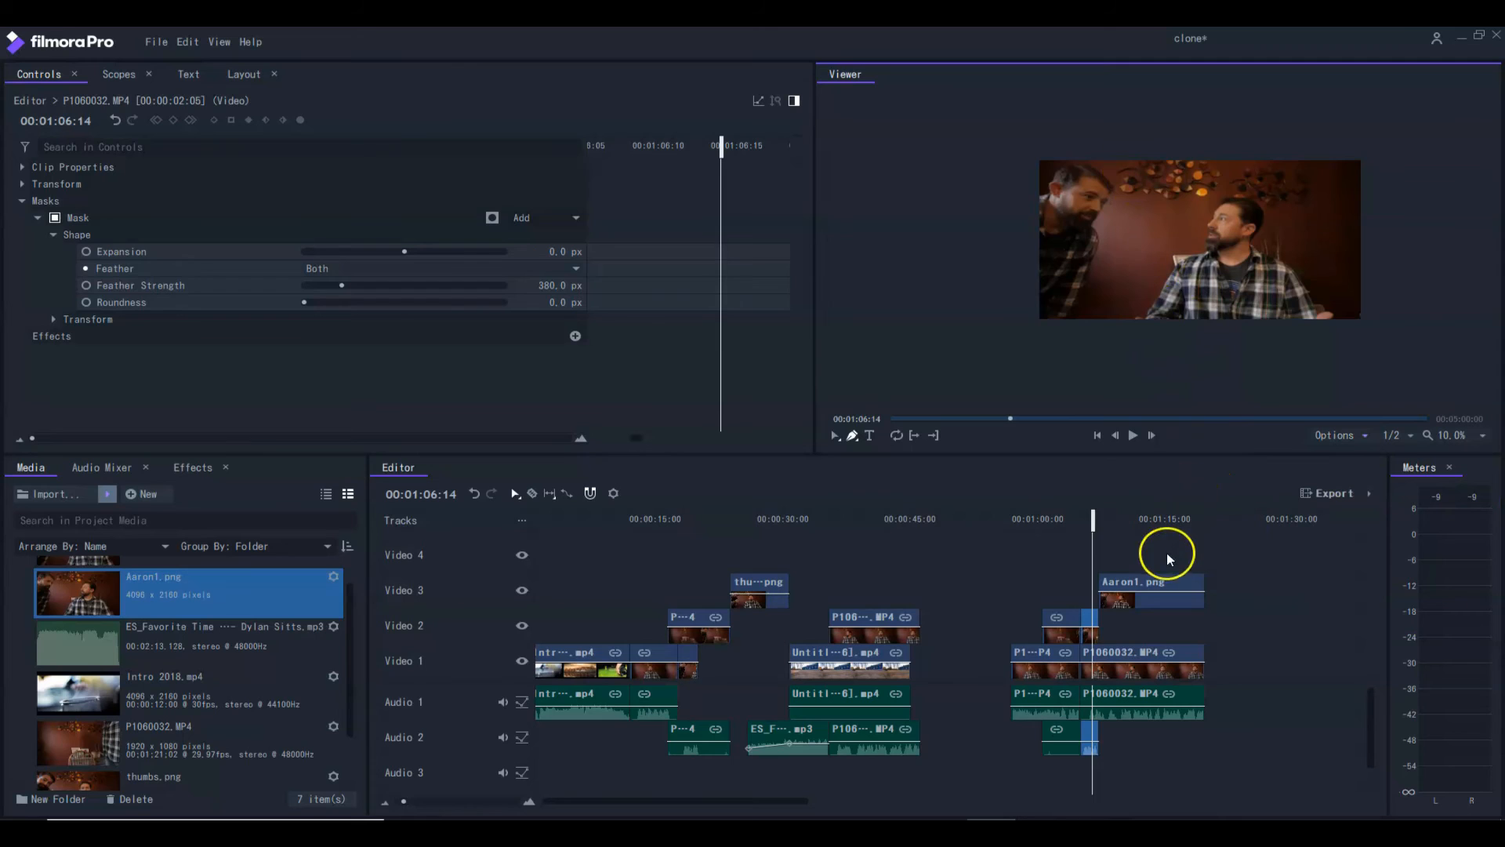
Select the Aaron1.png still at 00:01:08:12 and review its mask modes, choosing Replace.
left_click_drag(1094, 524, 1109, 524)
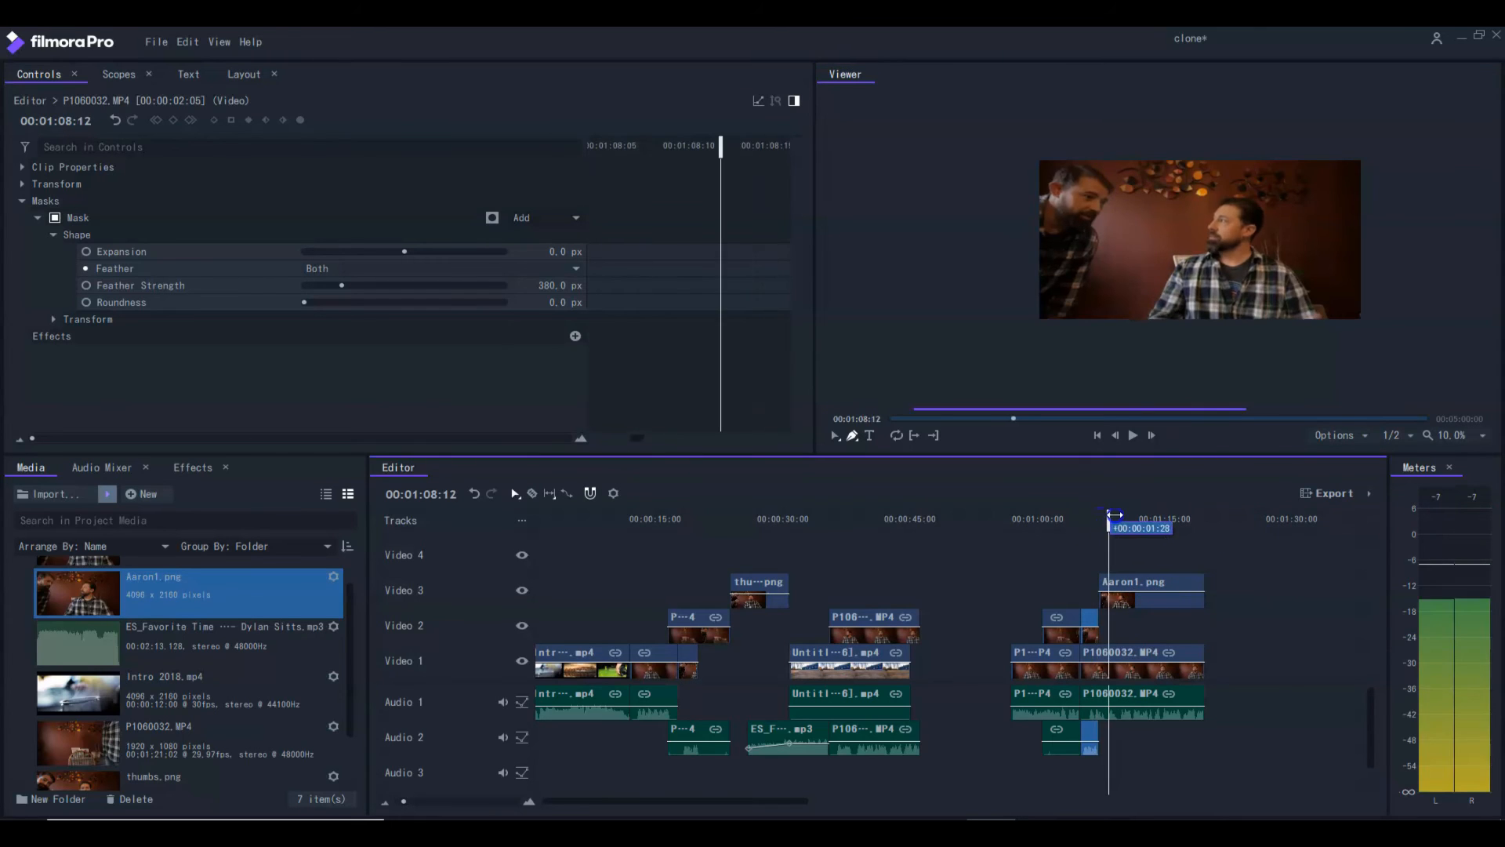
left_click(1142, 582)
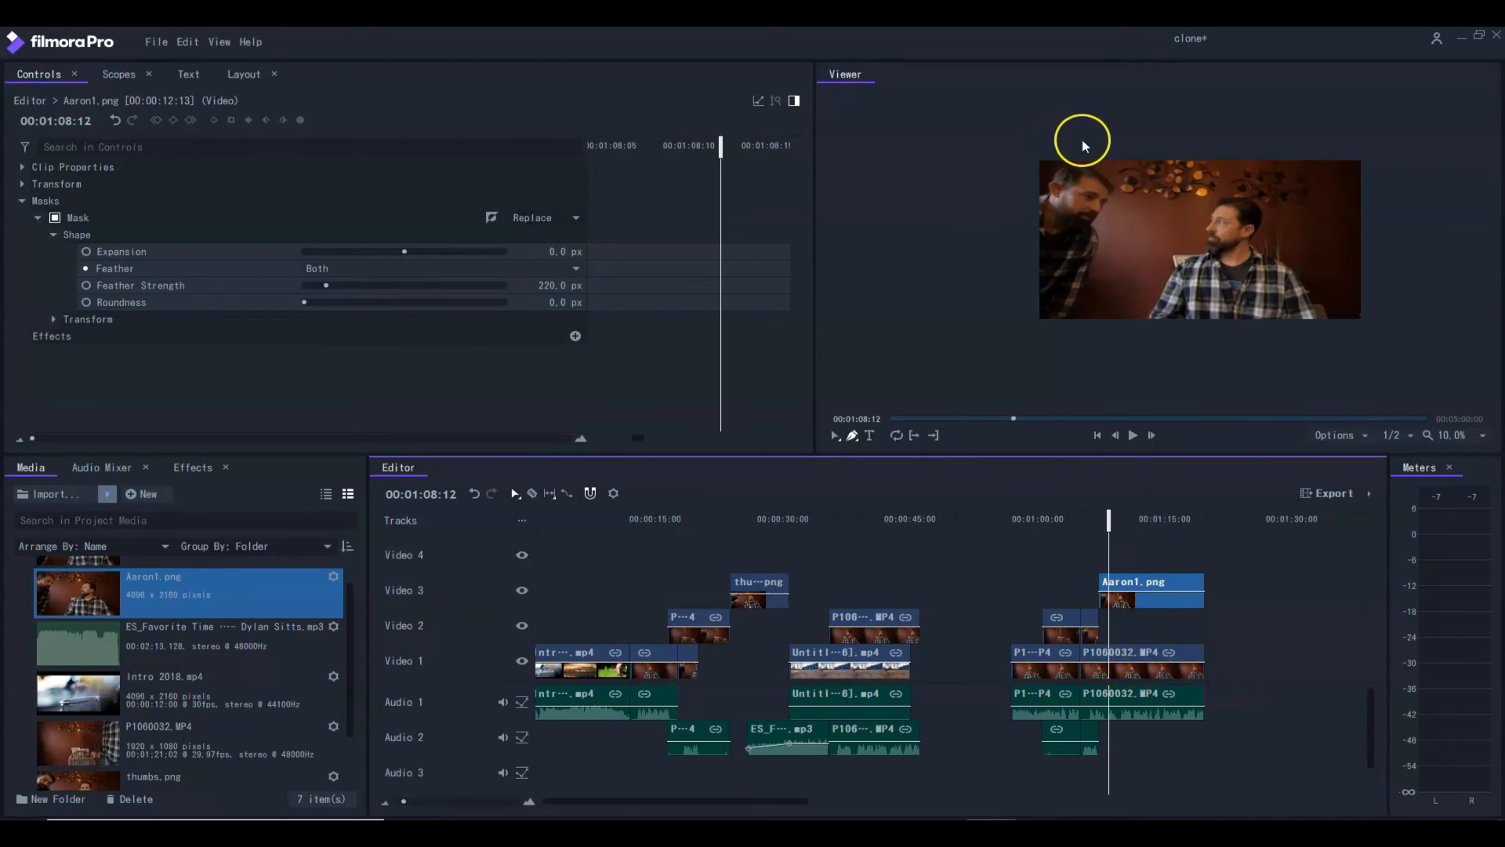
left_click(524, 217)
left_click(536, 341)
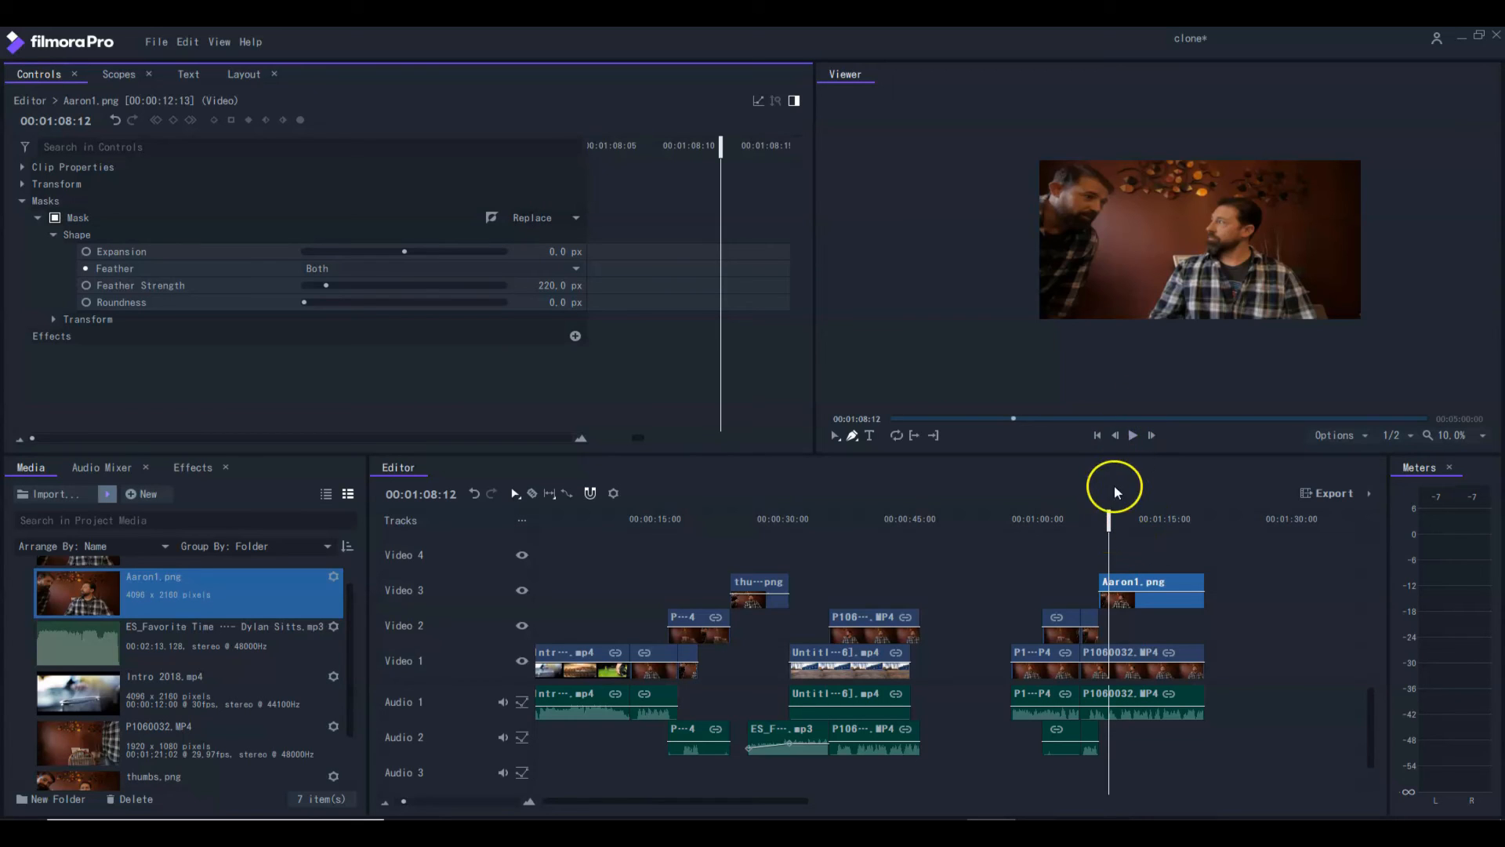
Position the playhead at 00:00:56:03, ahead of the clone section, and scale the viewer preview to fit.
left_click_drag(1108, 521, 1005, 556)
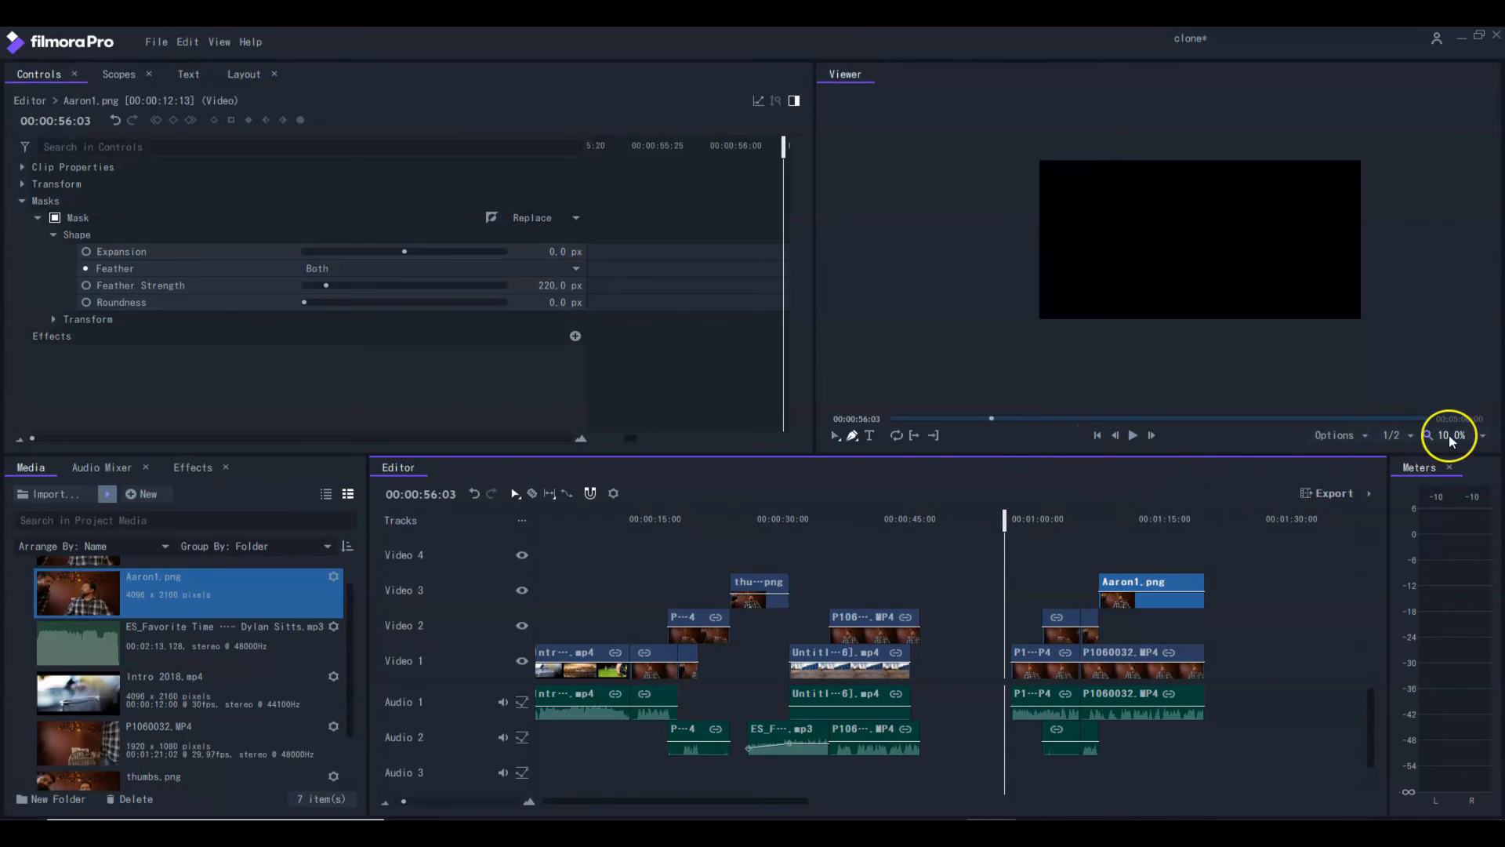
left_click(1482, 436)
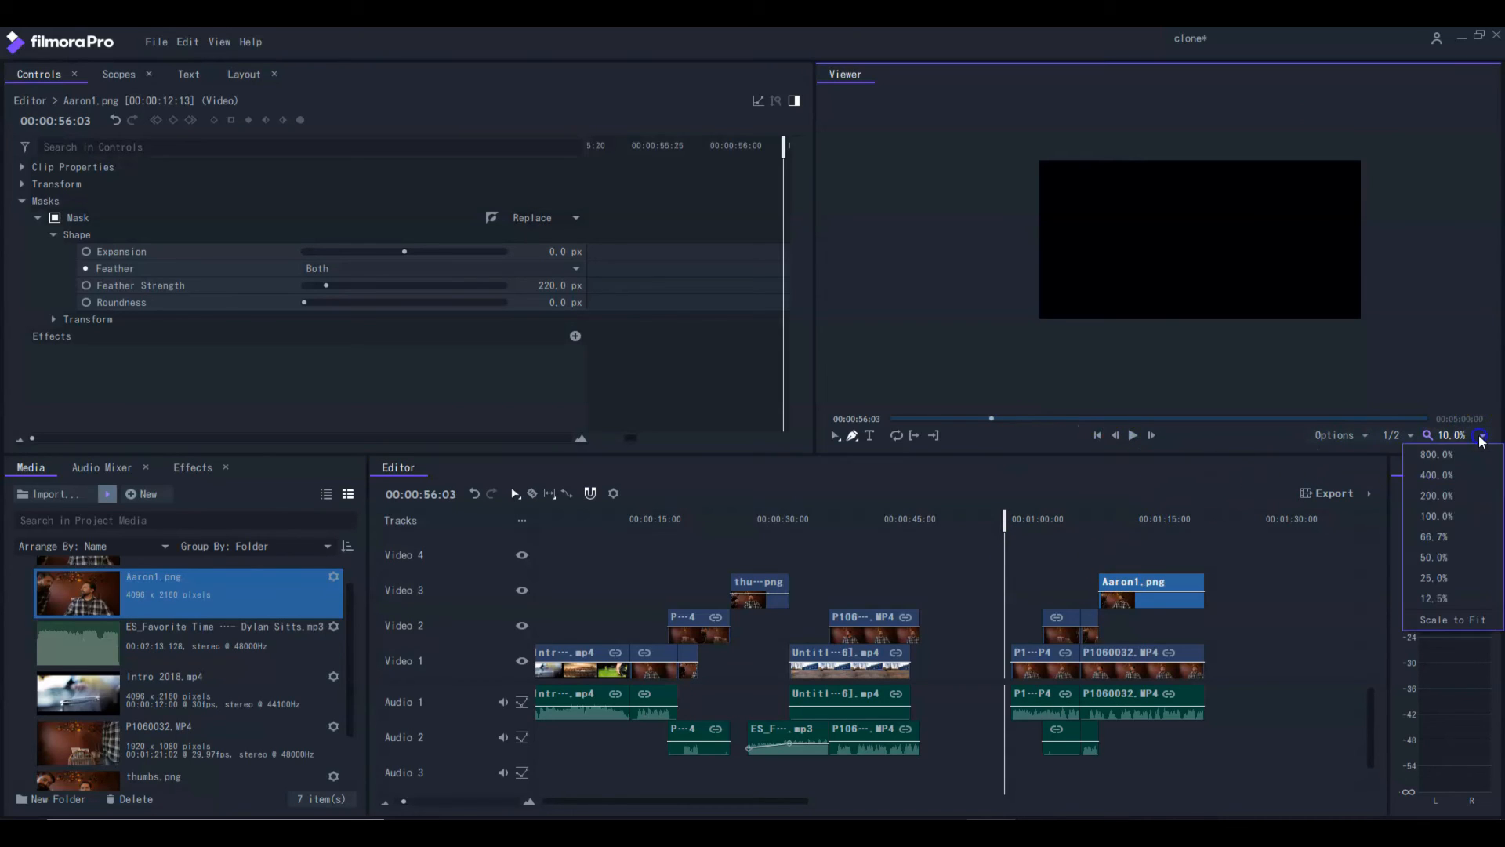
left_click(1447, 619)
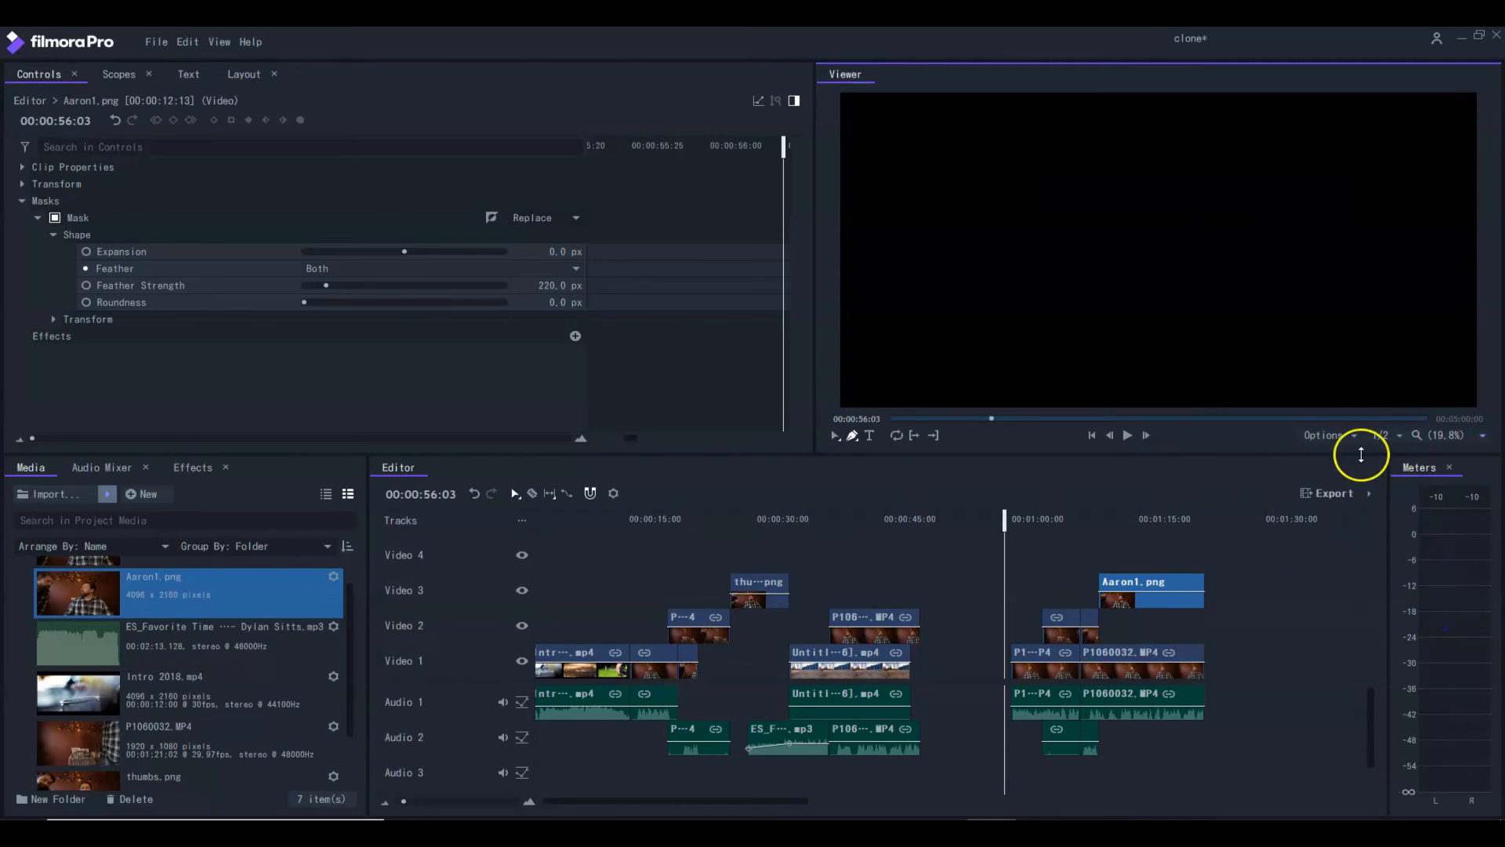
Play the finished clone section through to its end, stopping at 00:01:19:29, and go back to the frame at 00:01:15:27.
left_click(1126, 435)
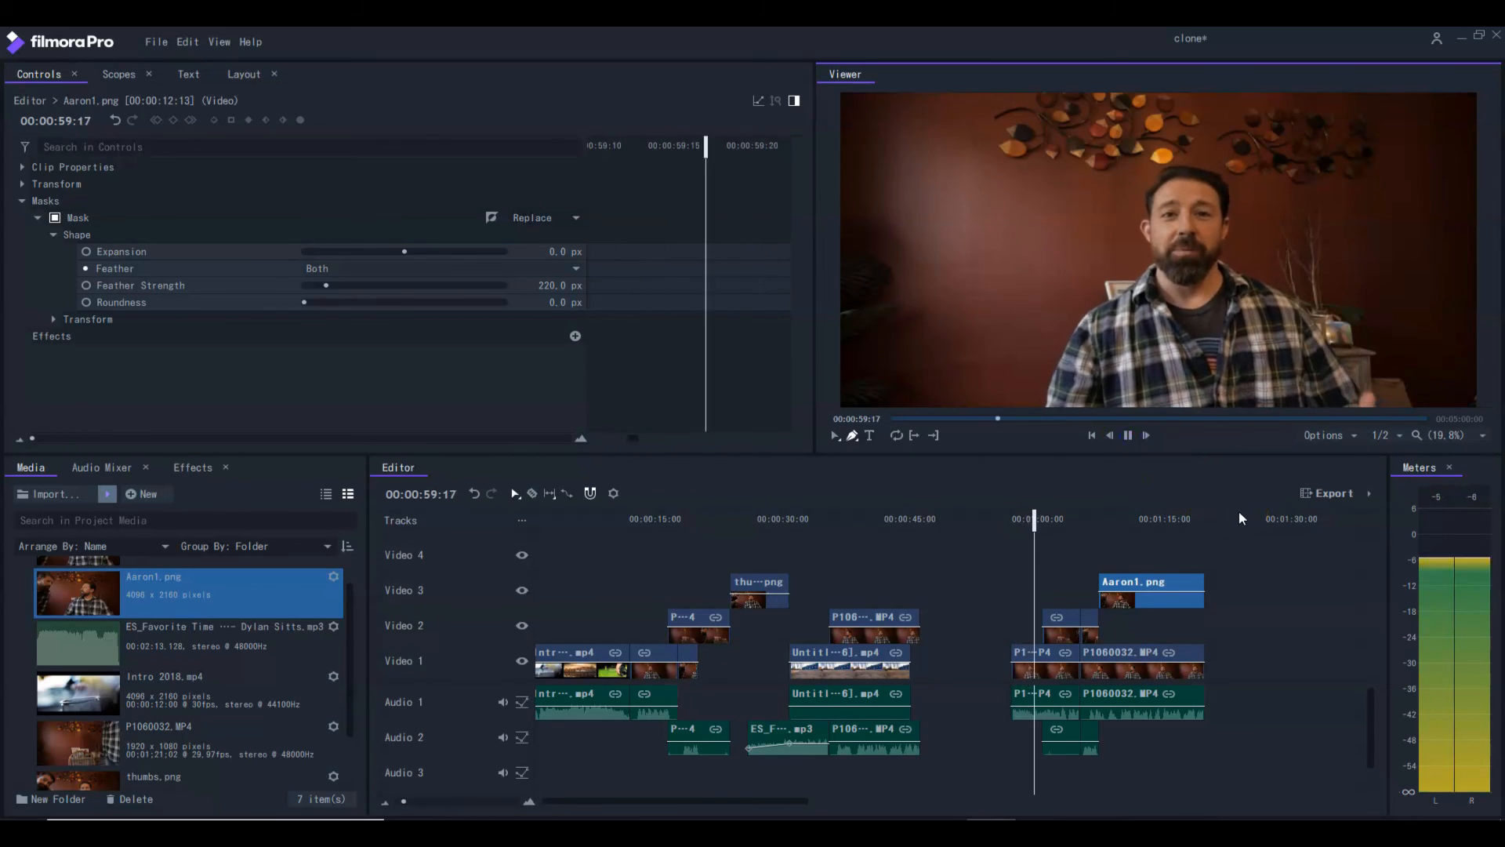
left_click(1131, 435)
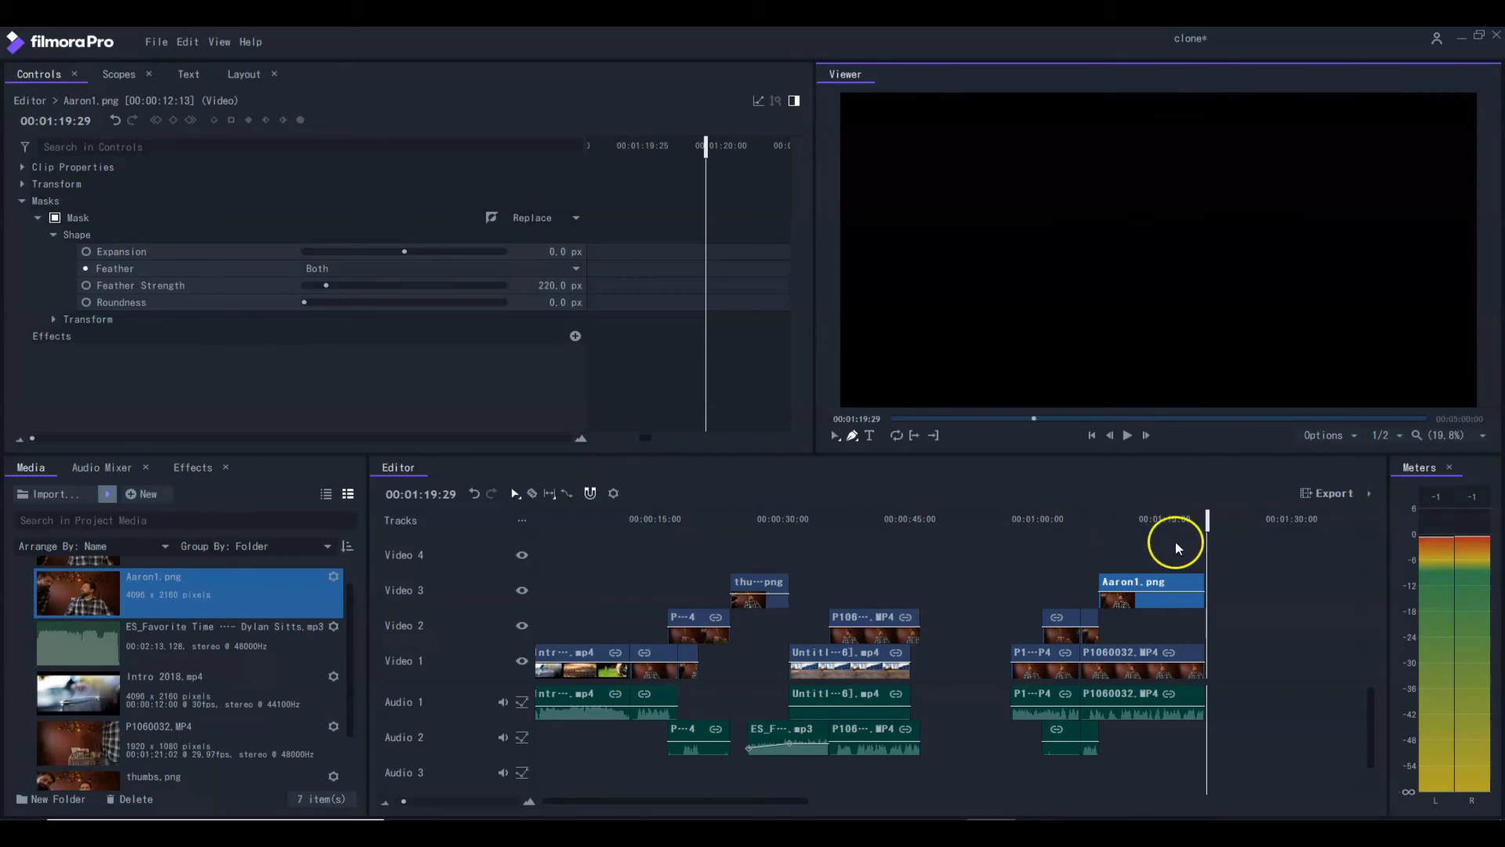
left_click_drag(1208, 520, 1173, 524)
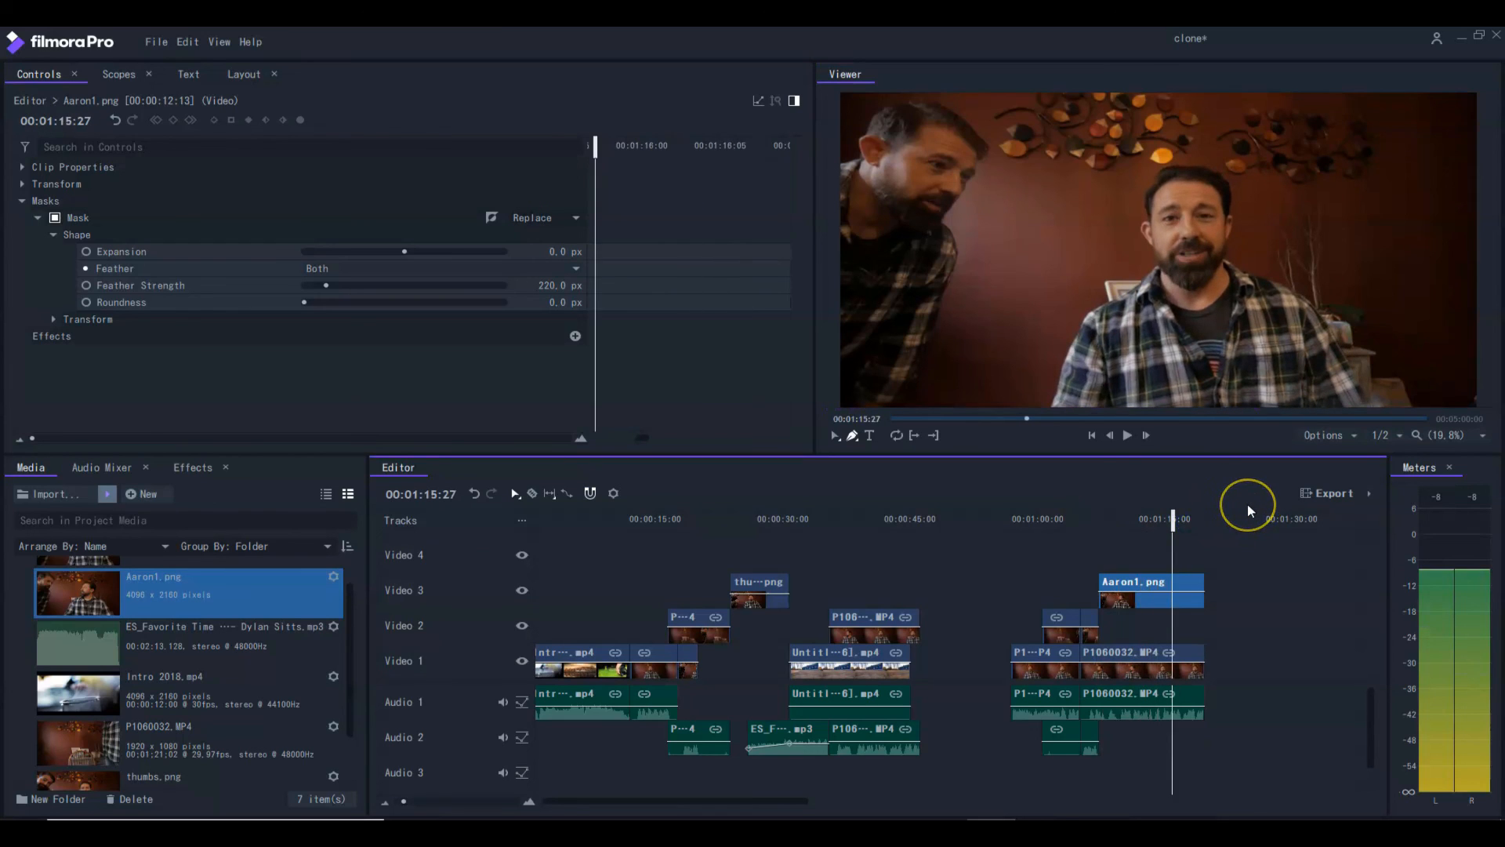